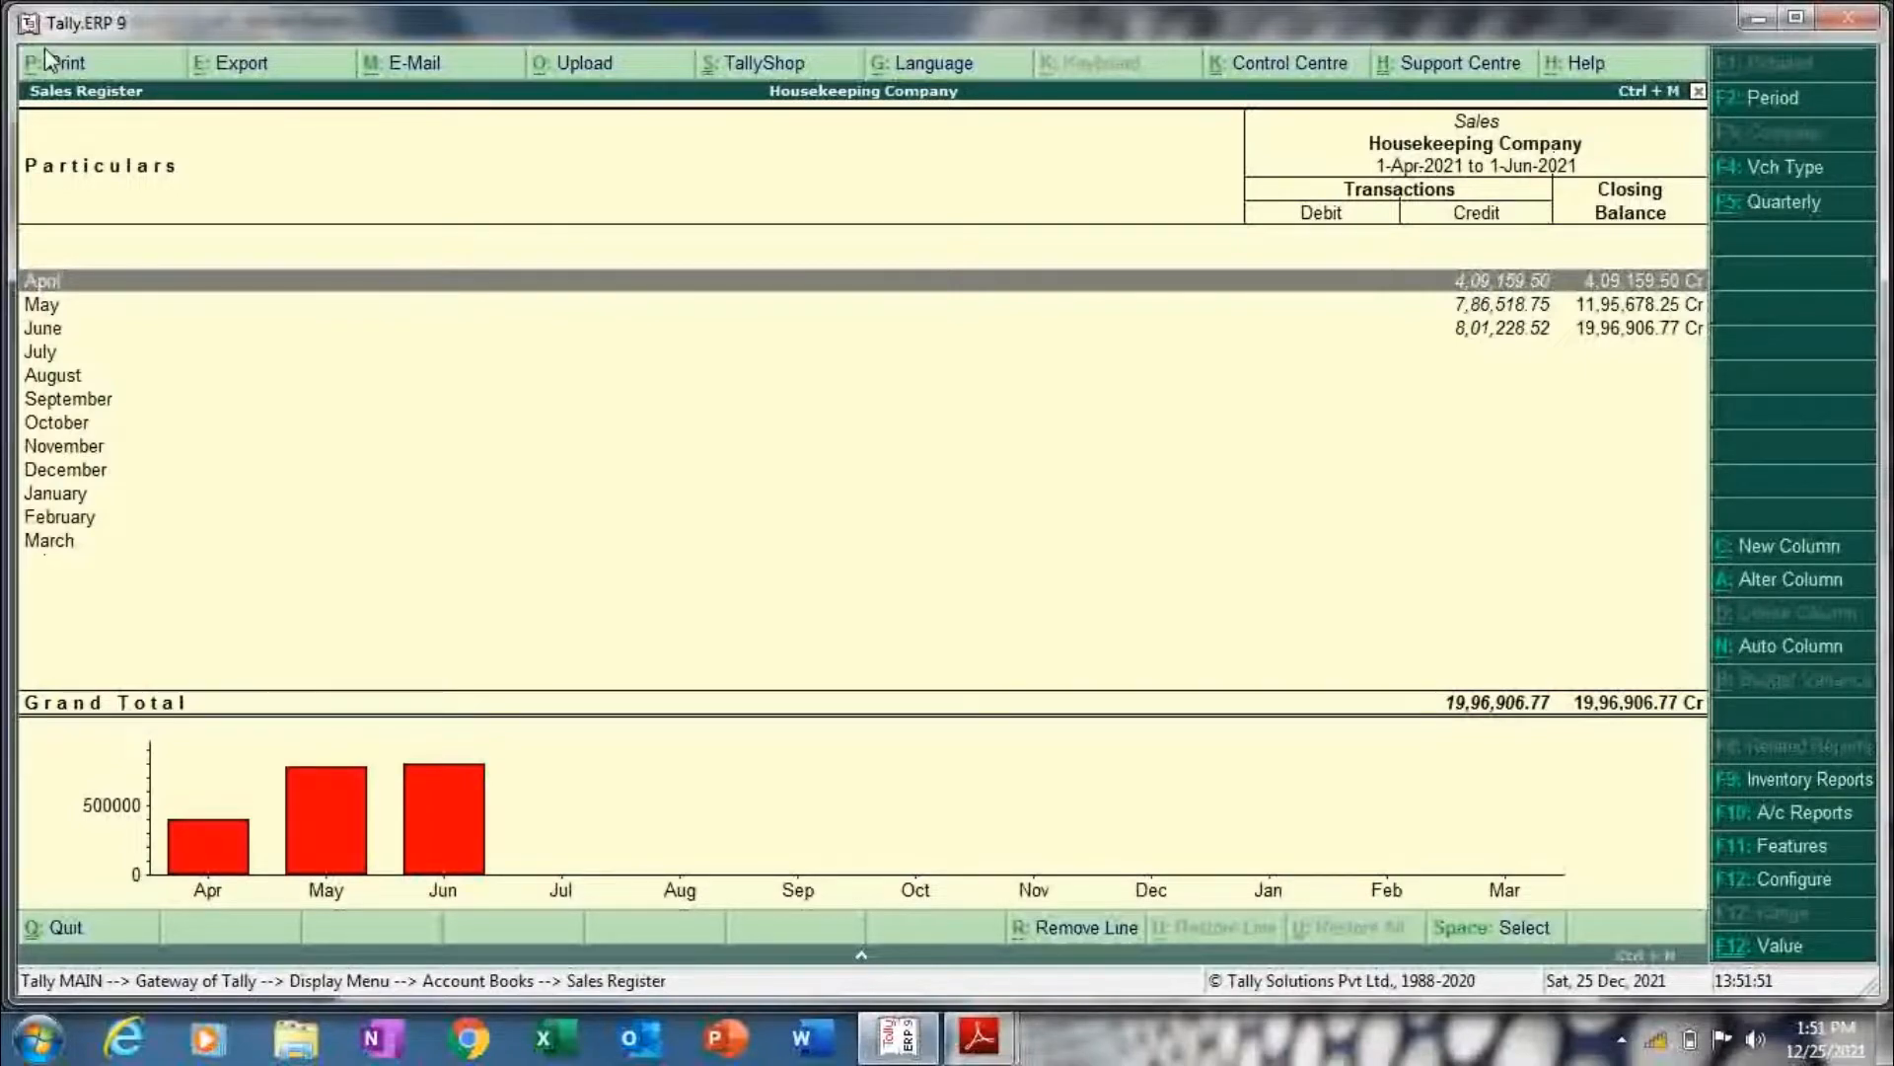
- Select the April, May and June rows of the monthly Sales Register and clear the selection
key("space")
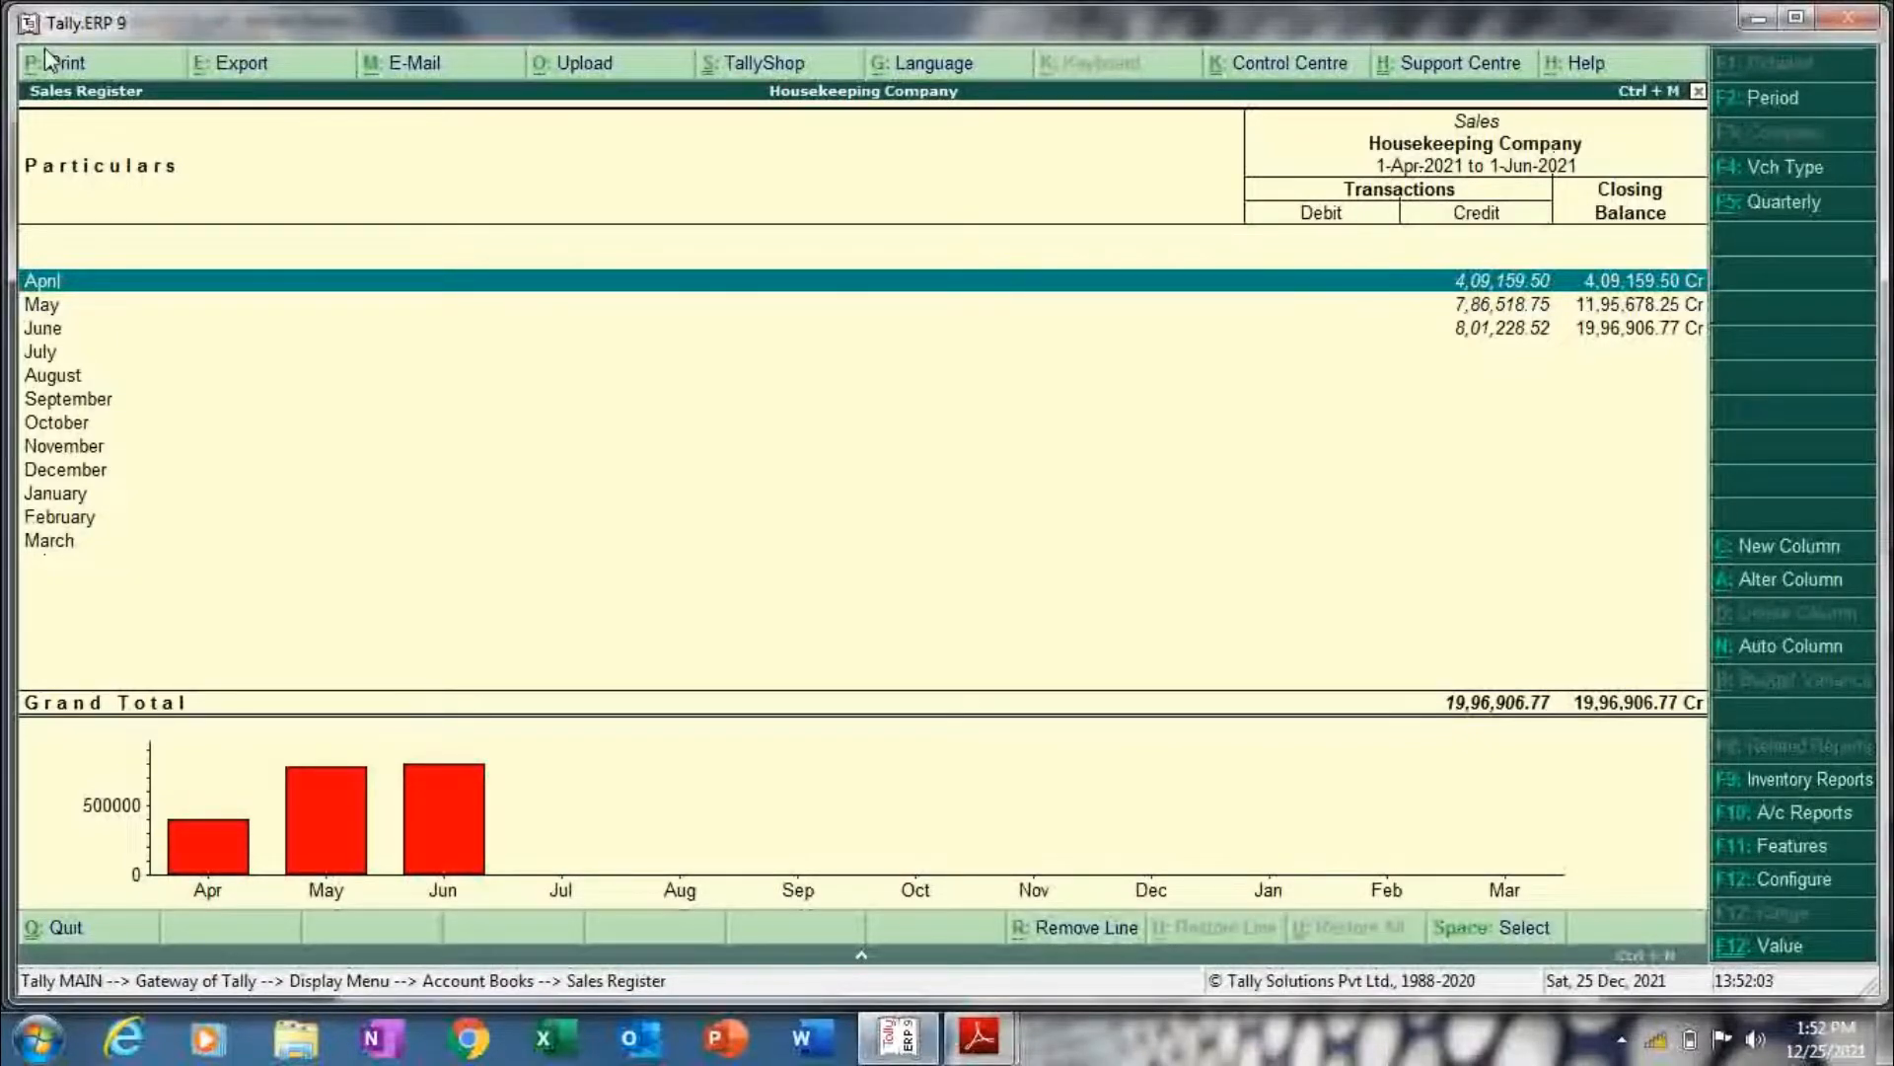
key("space")
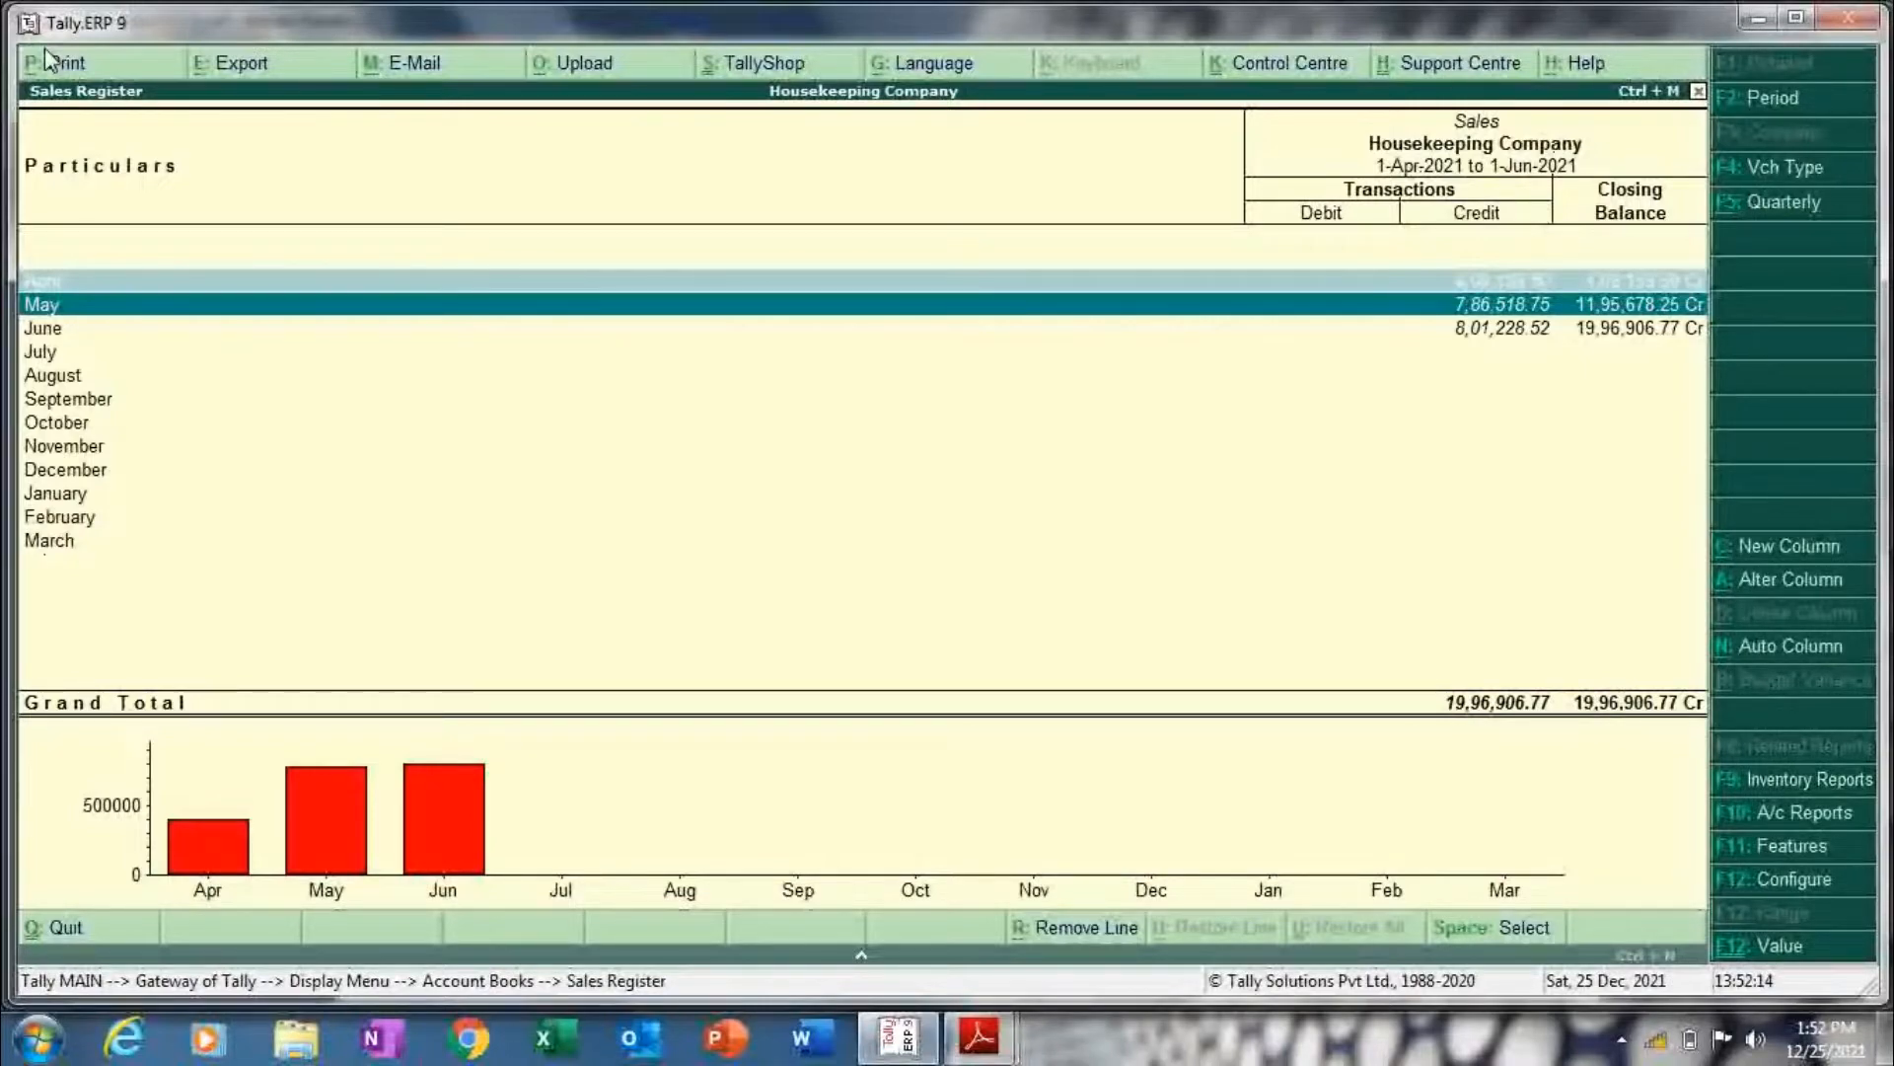
key("space")
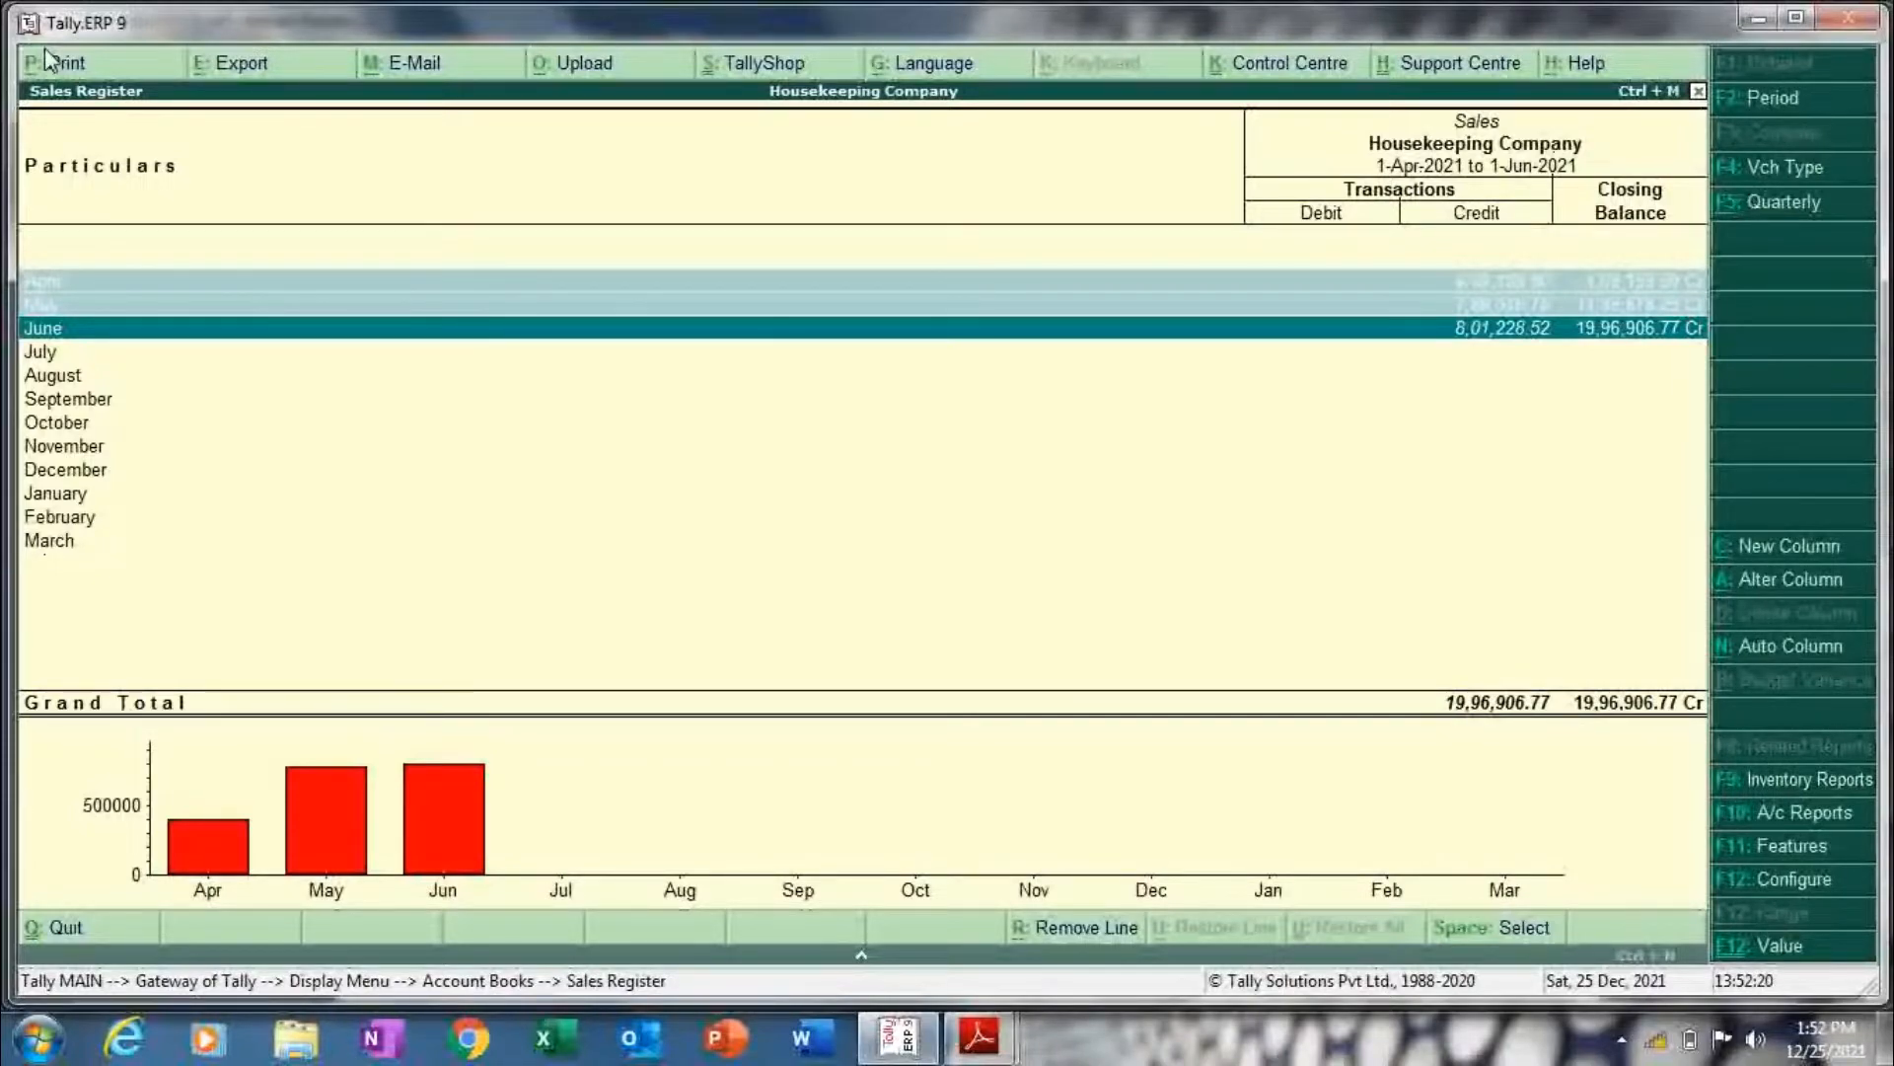
key("Up")
key("Up")
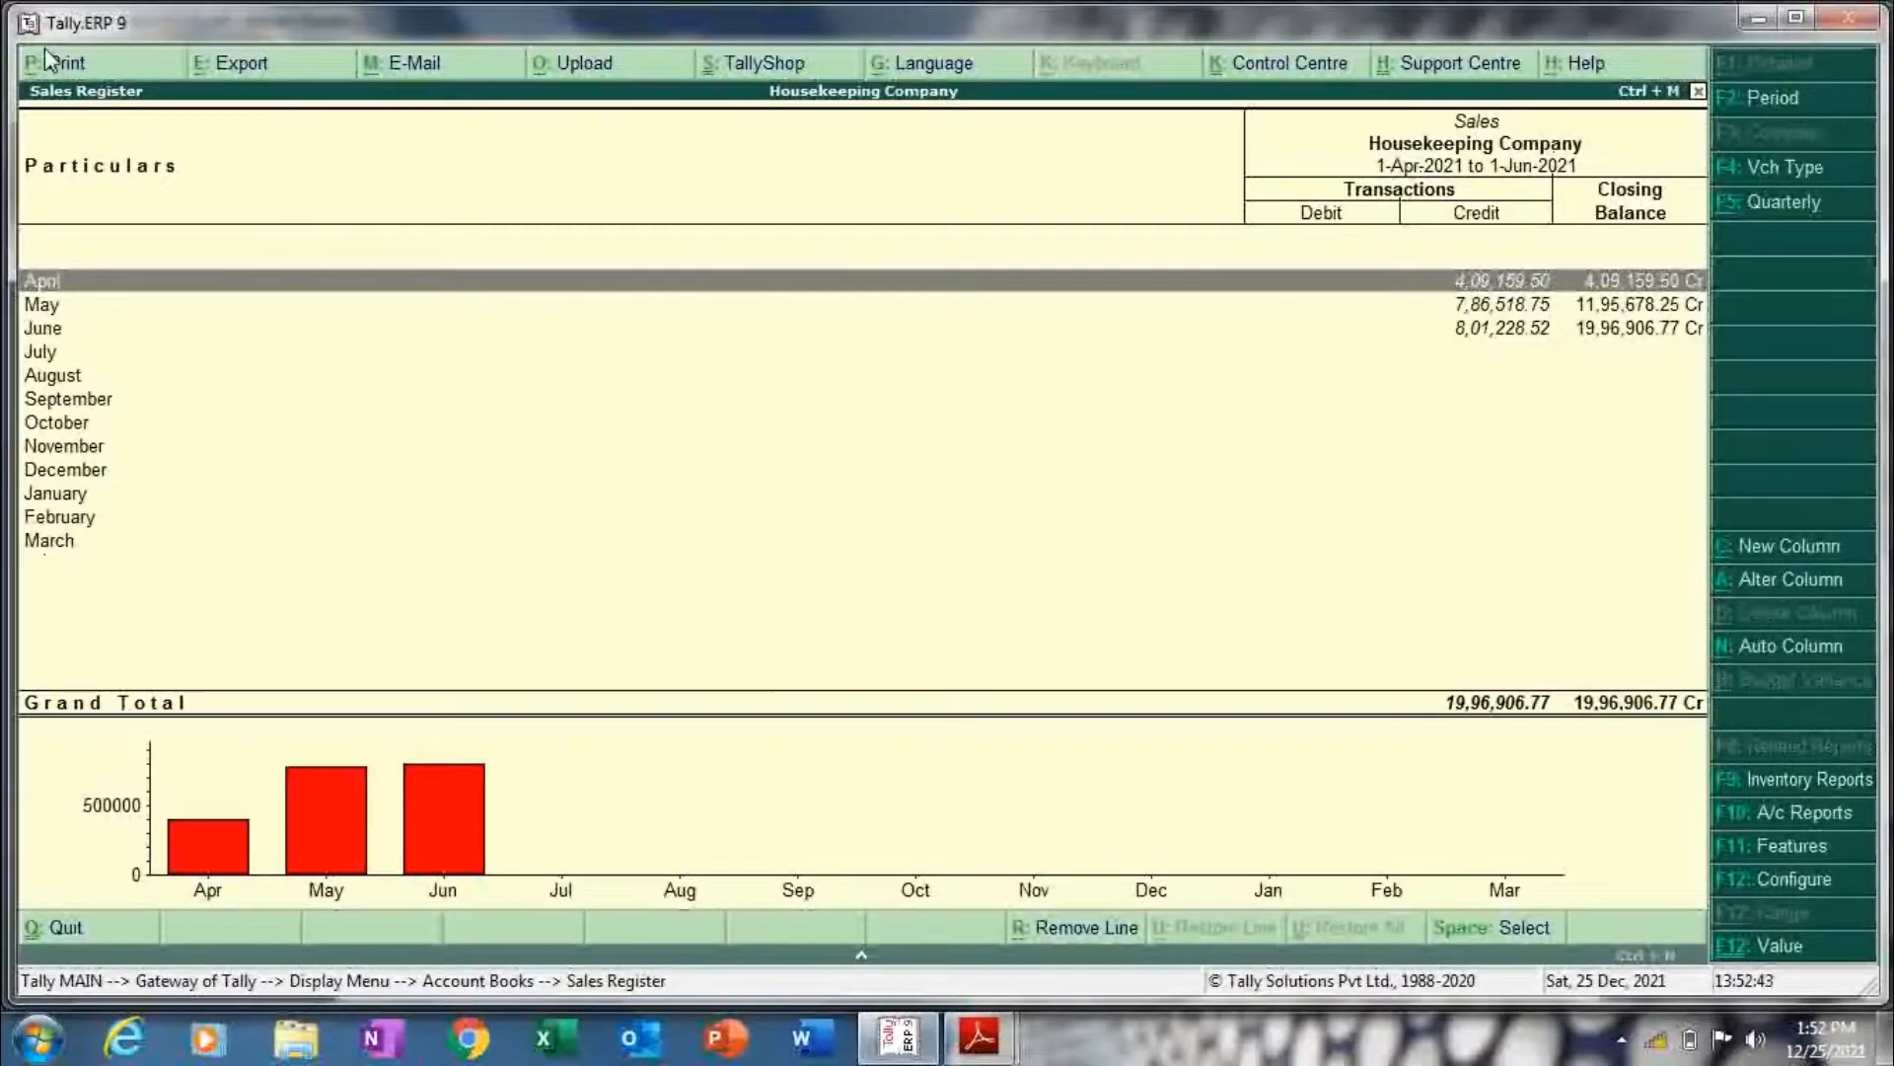
- Open the list of June sales vouchers from the monthly Sales Register
key("Down")
key("Down")
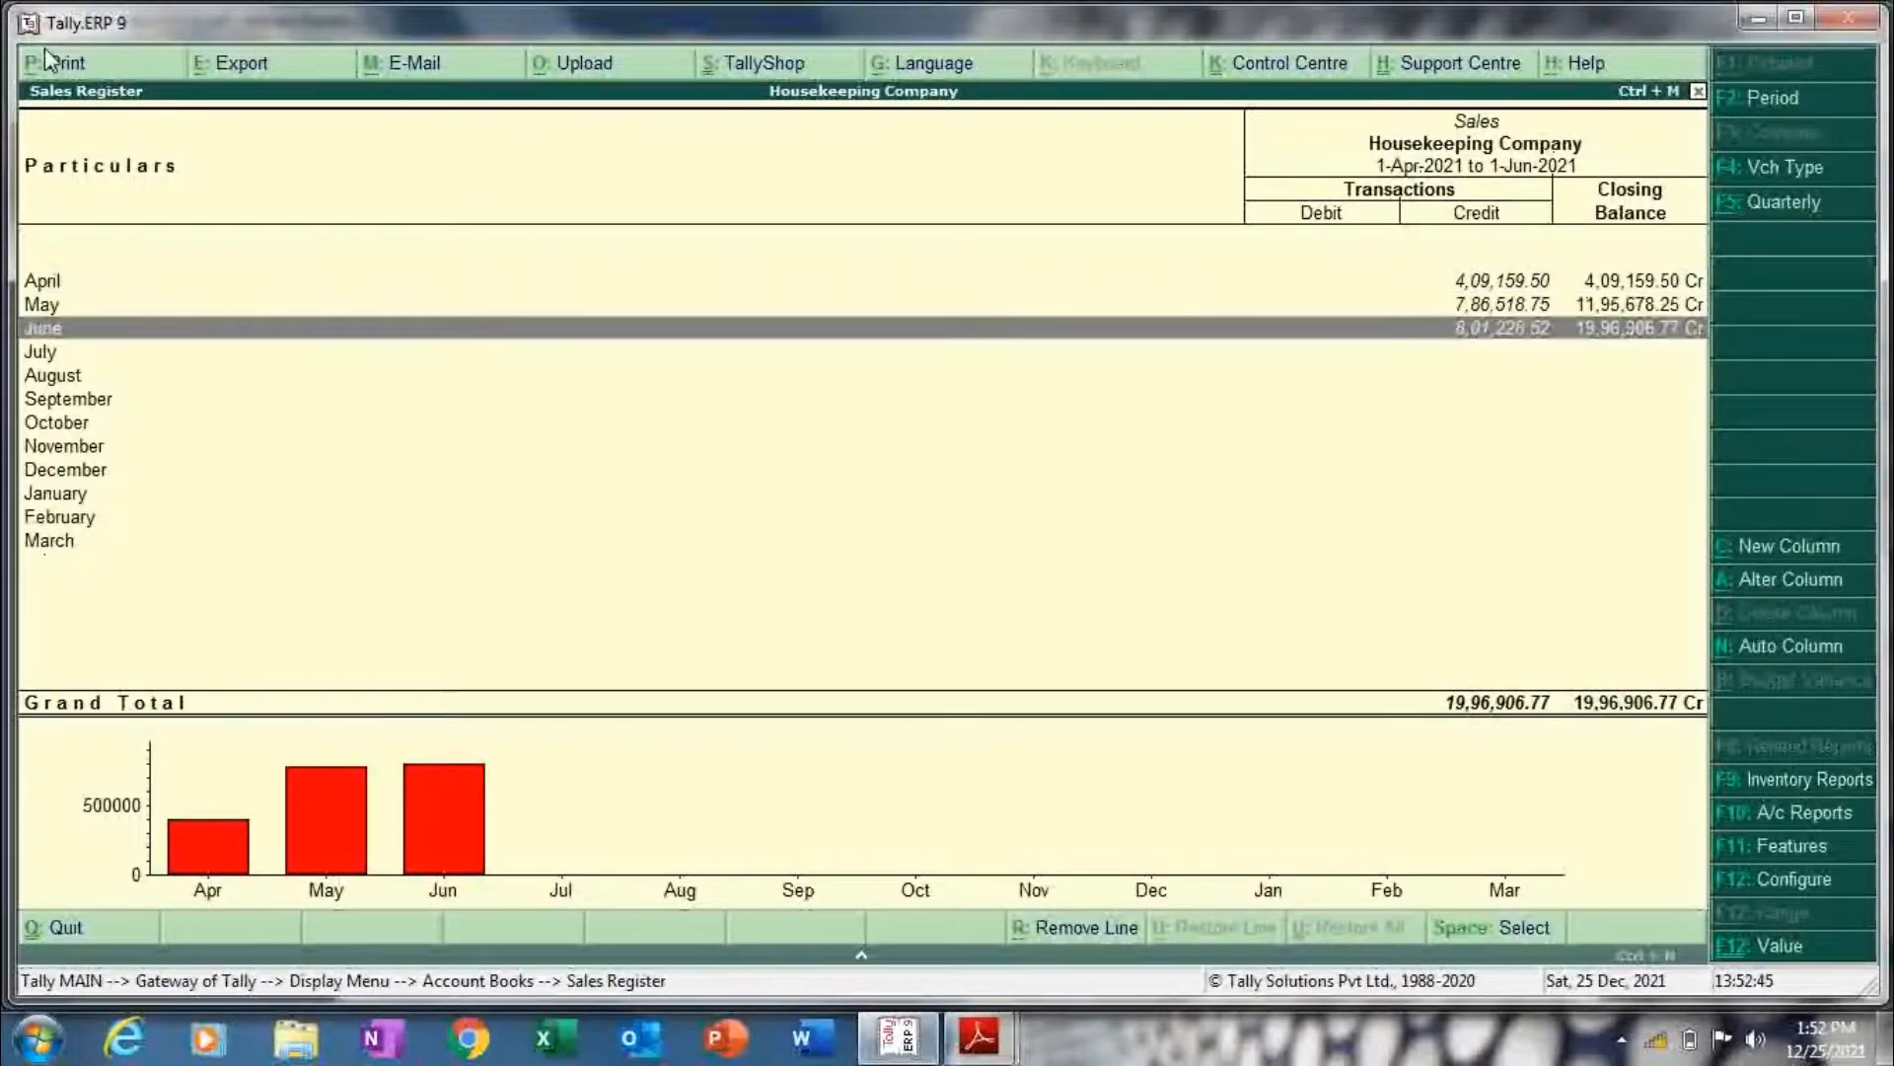
key("Return")
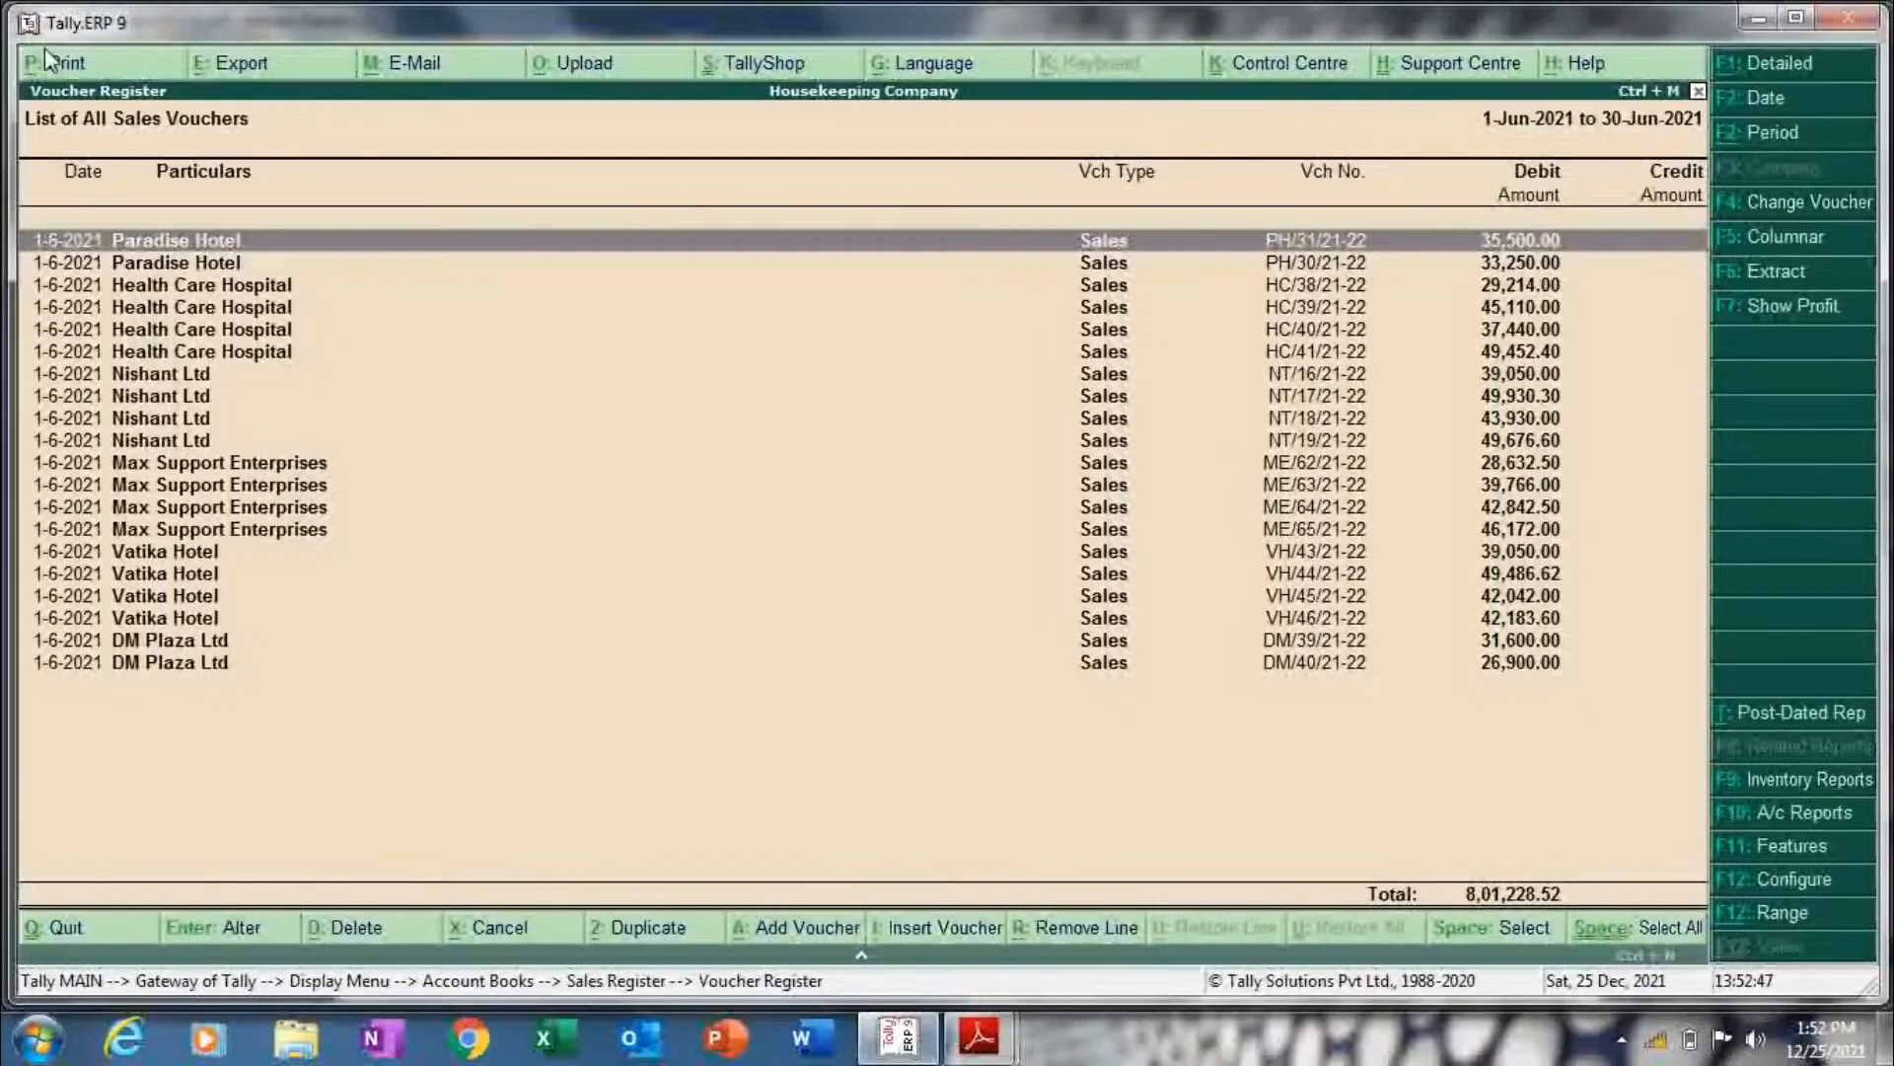
- Look through the June sales vouchers from Paradise Hotel to Nishant Ltd and return to the first entry
key("Down")
key("Down")
key("Down")
key("Down")
key("Down")
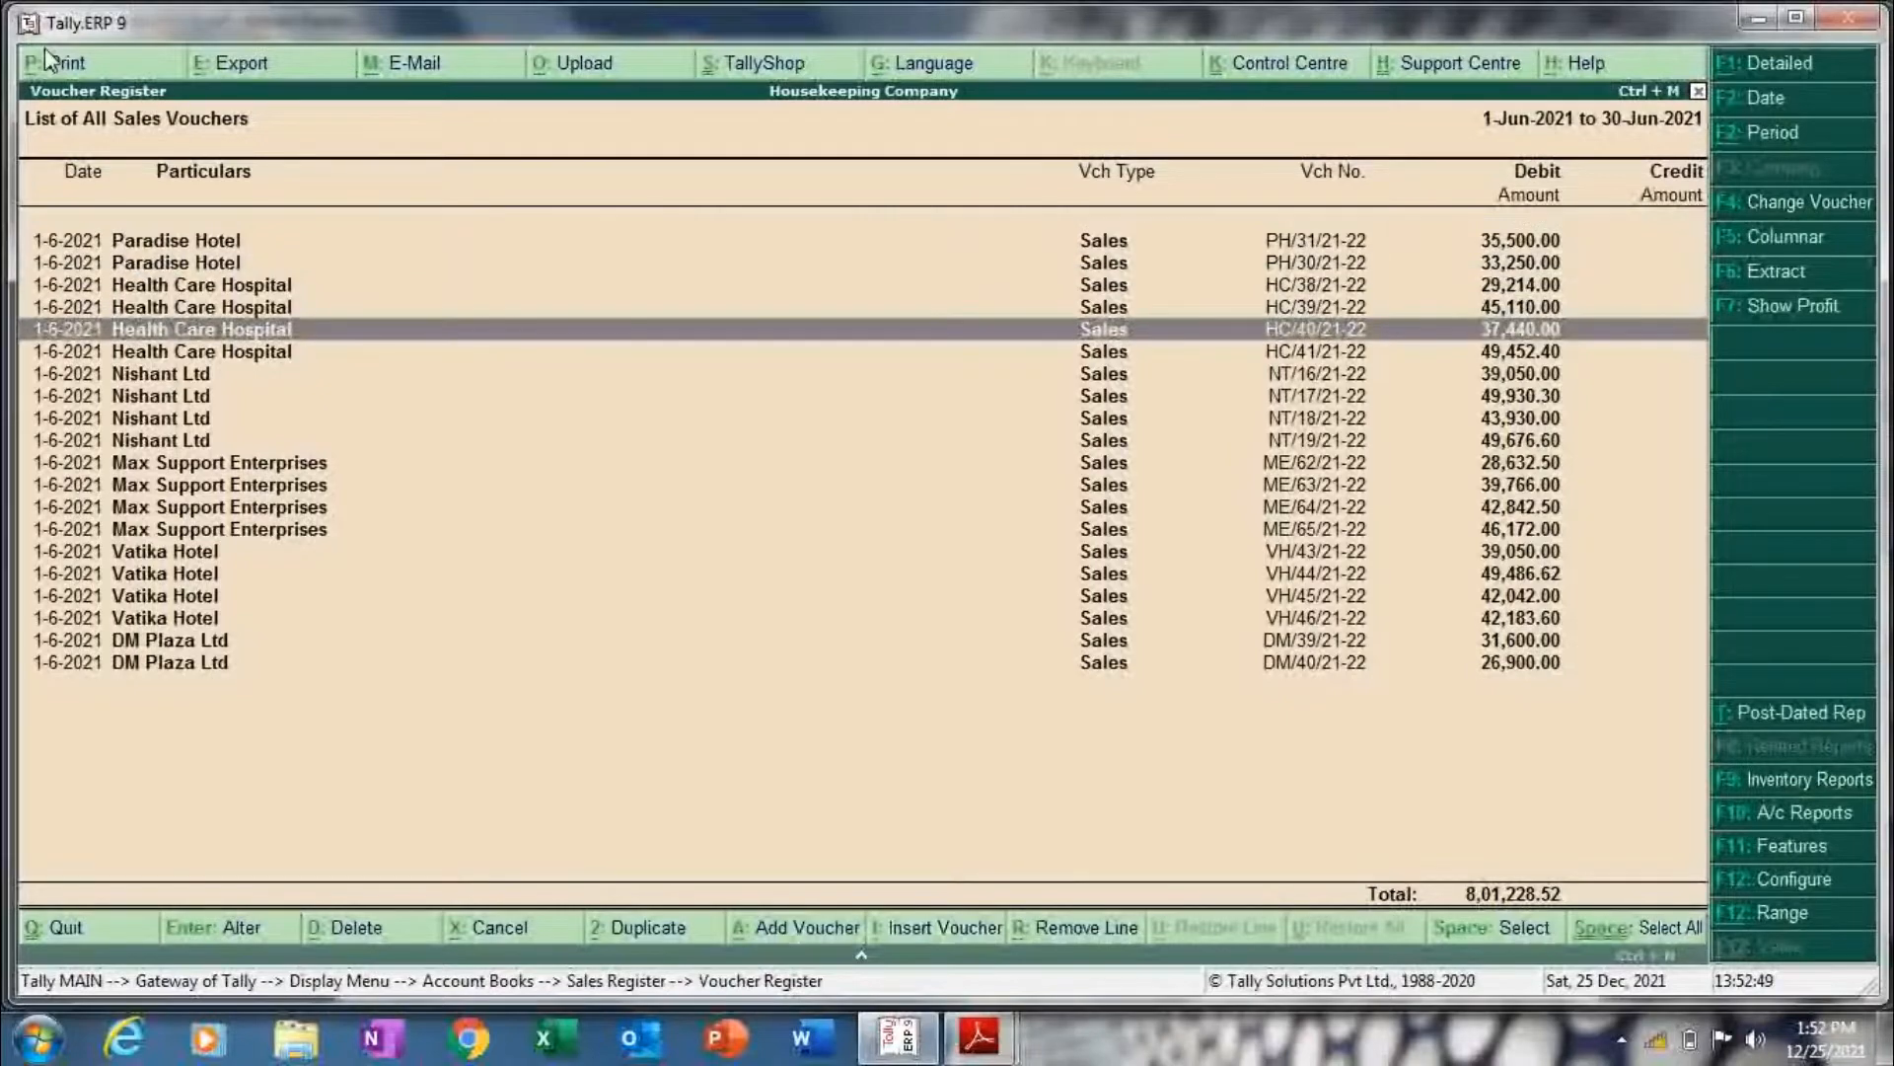
key("Down")
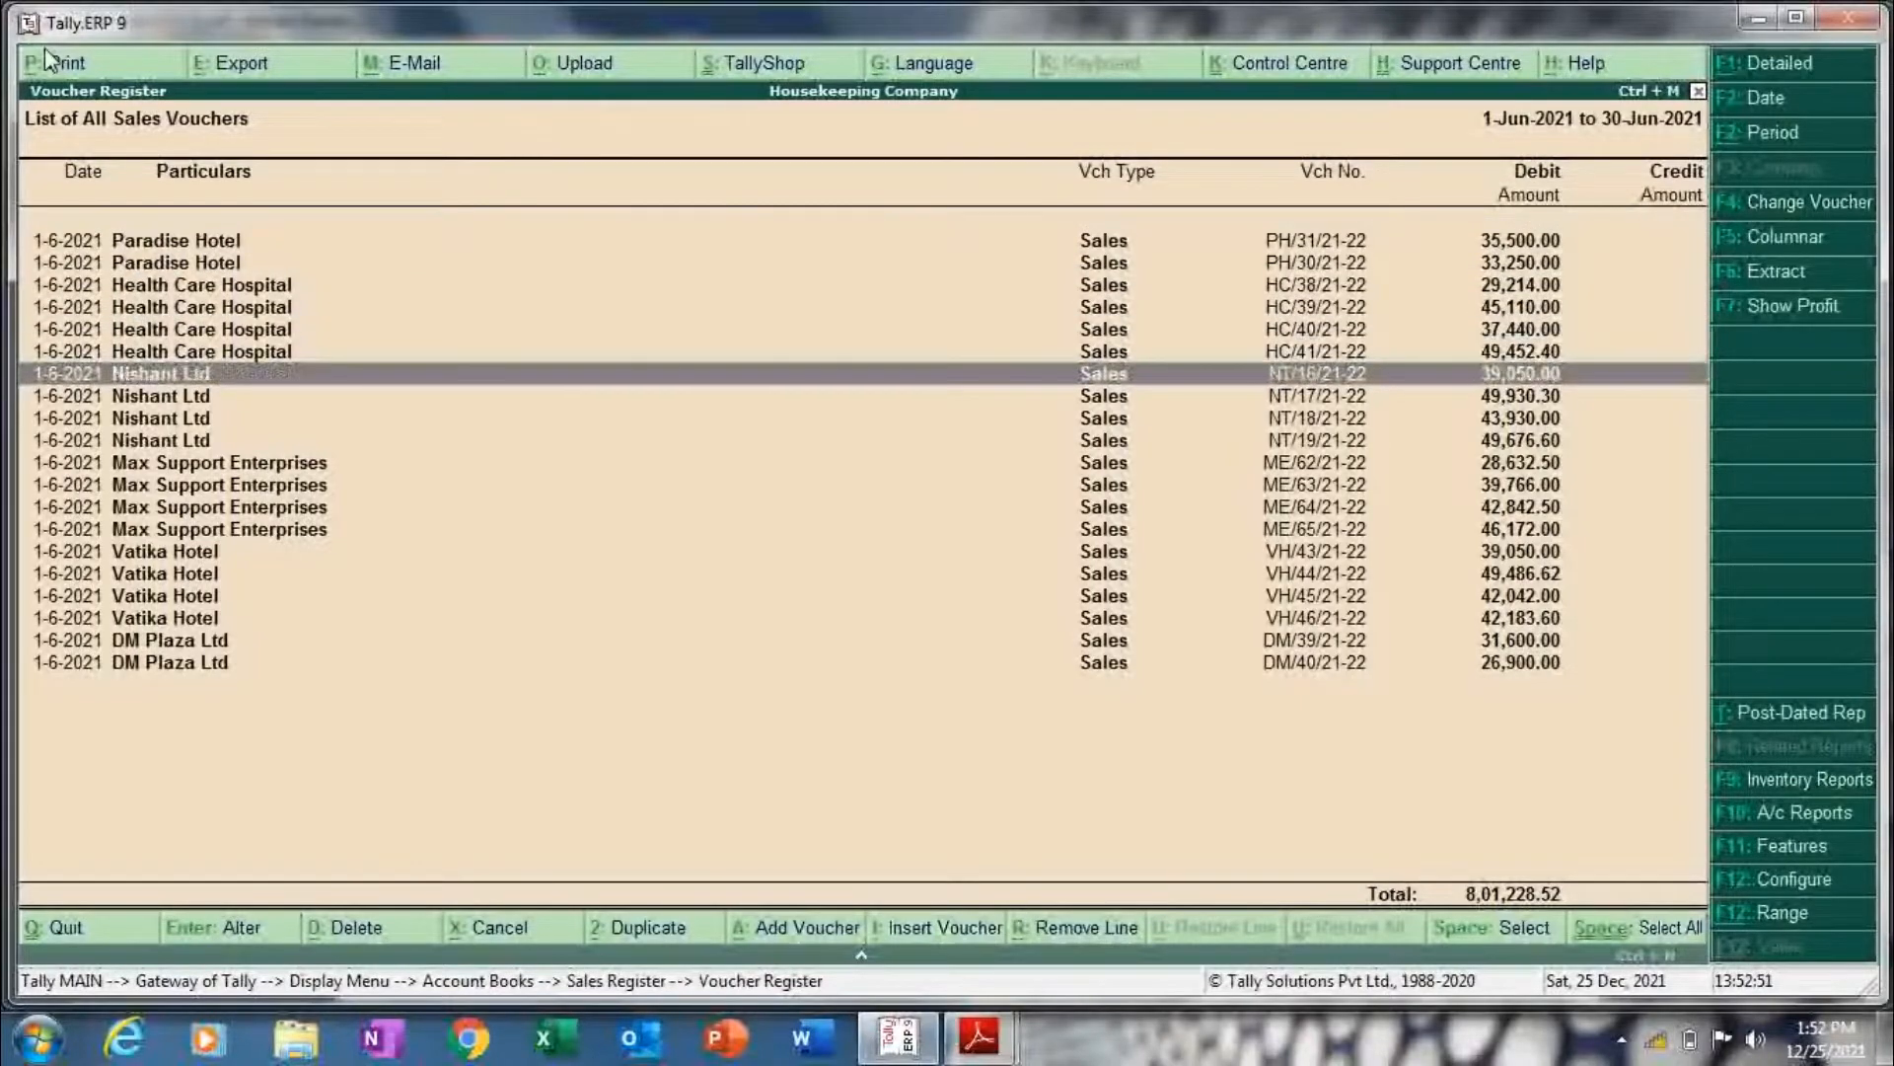
key("Down")
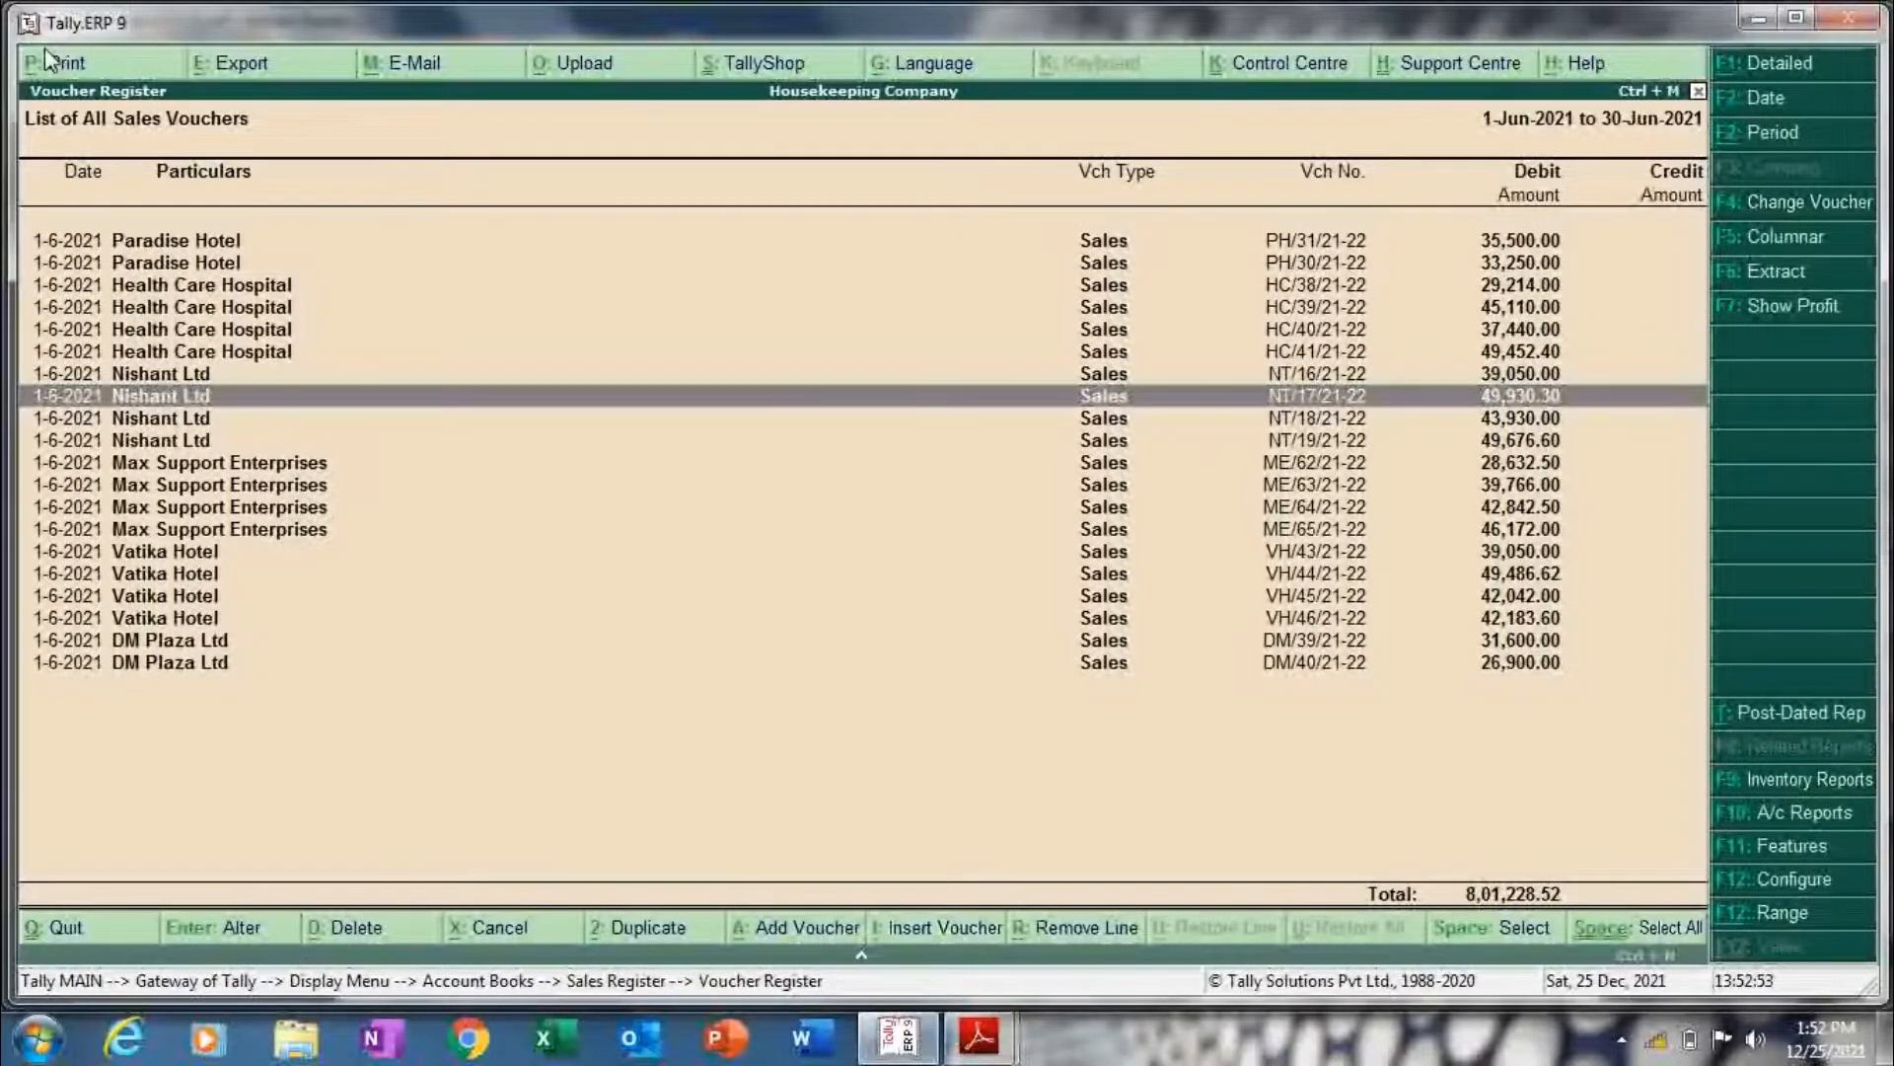
key("Up")
key("Up")
key("Up")
key("Up")
key("Up")
key("Up")
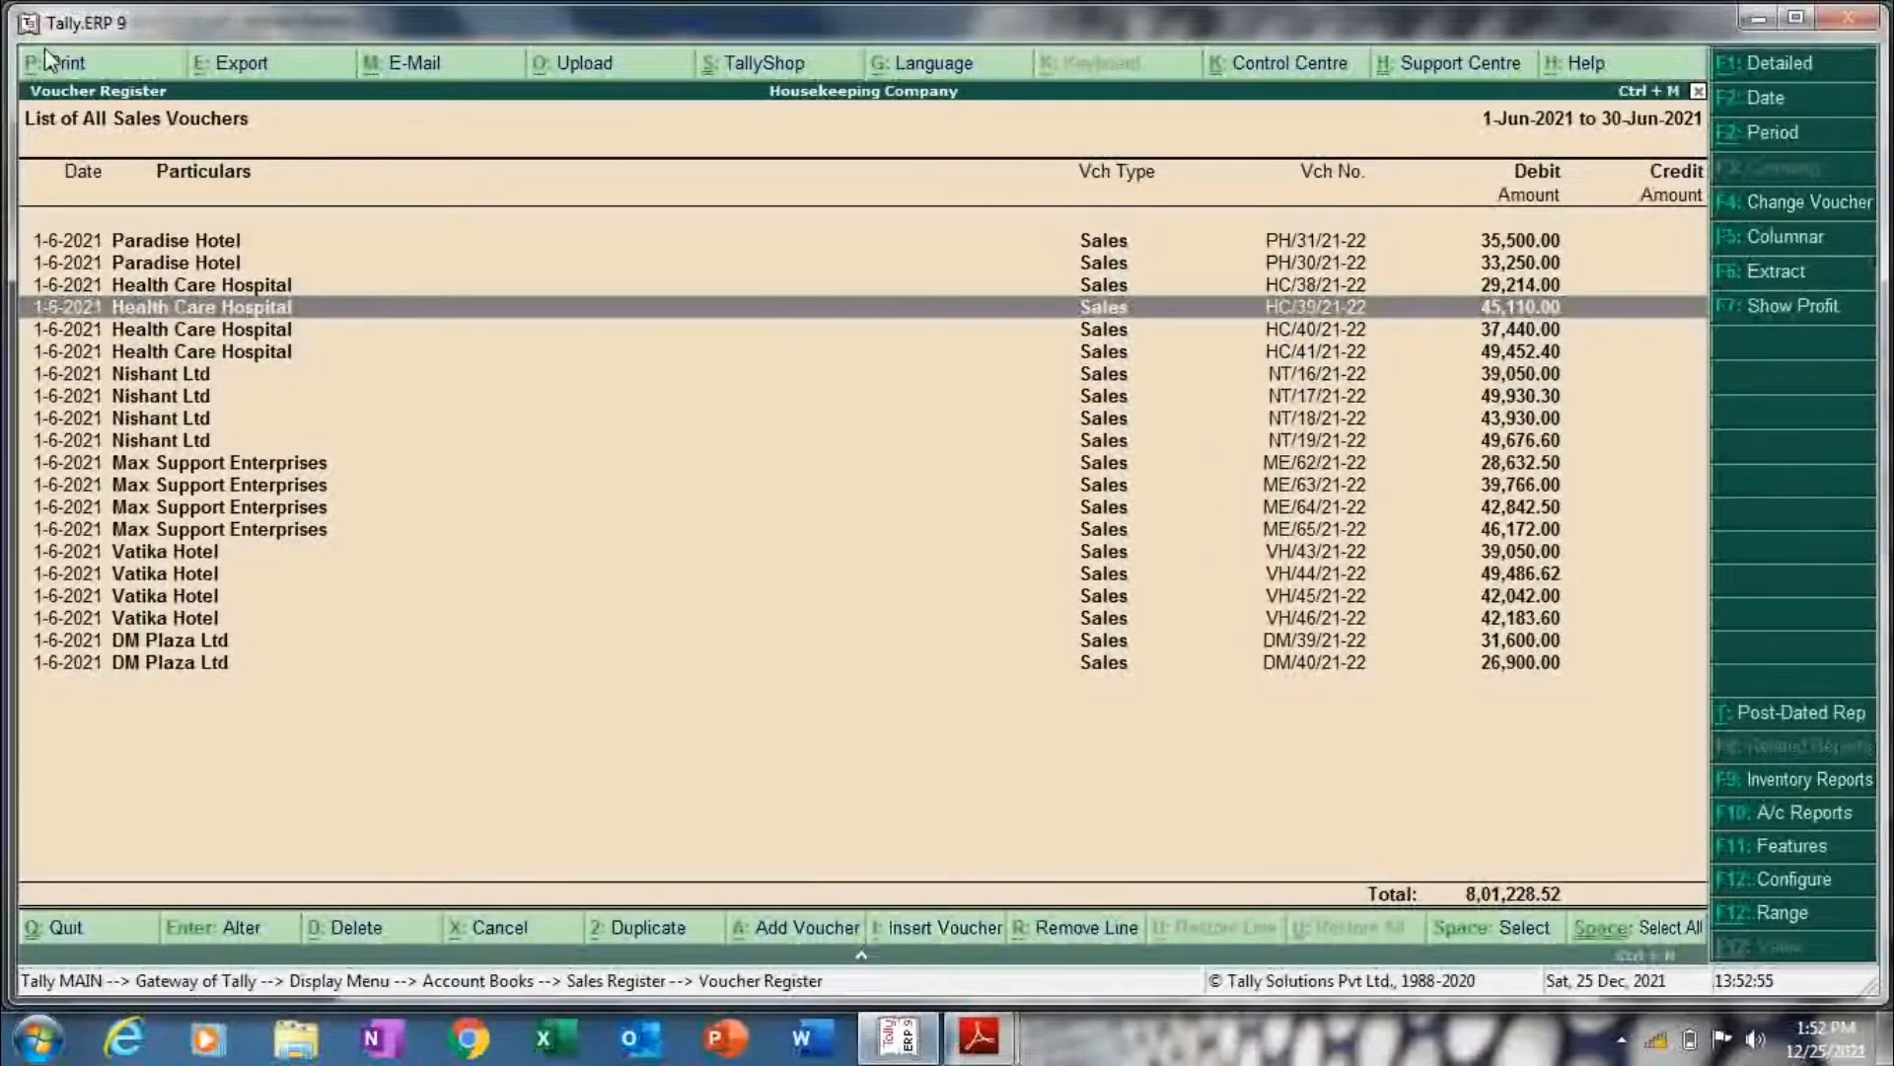
key("Up")
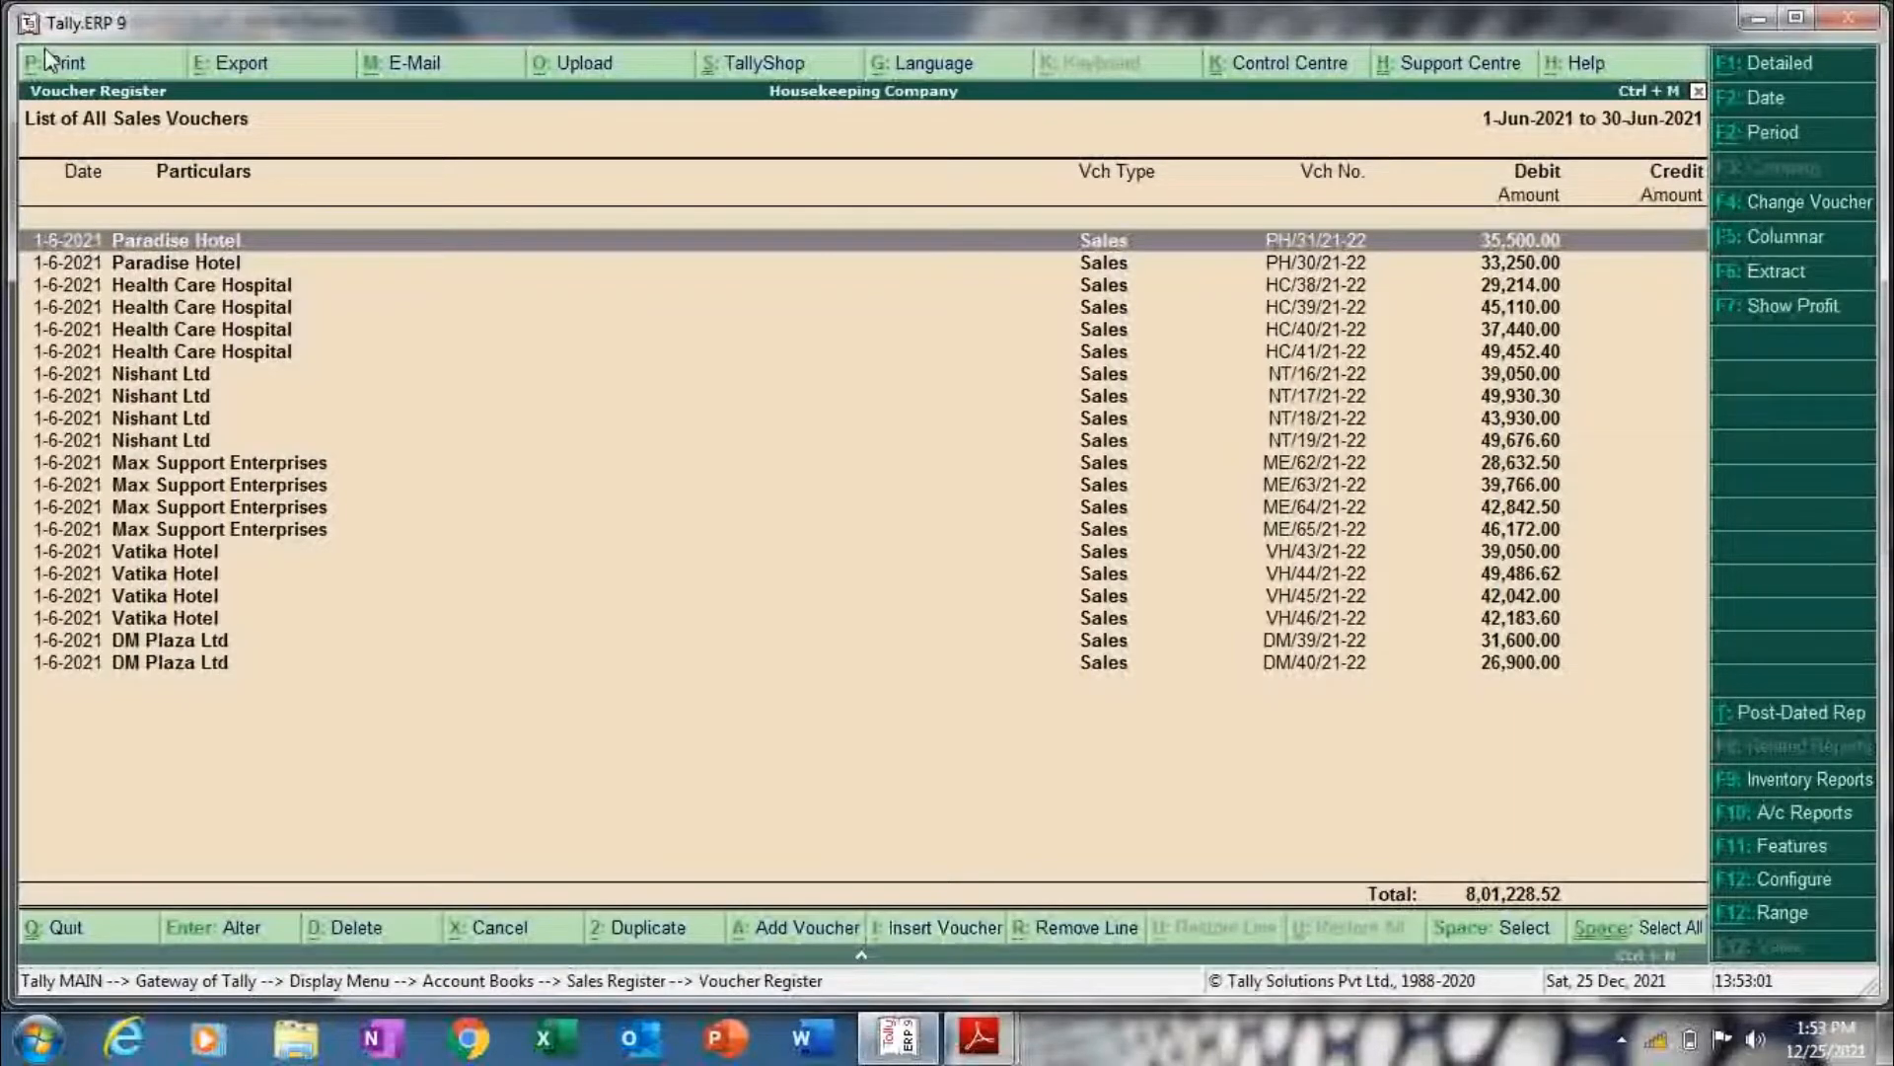
- Open the first Paradise Hotel sales voucher and review its despatch, order and buyer details
key("Return")
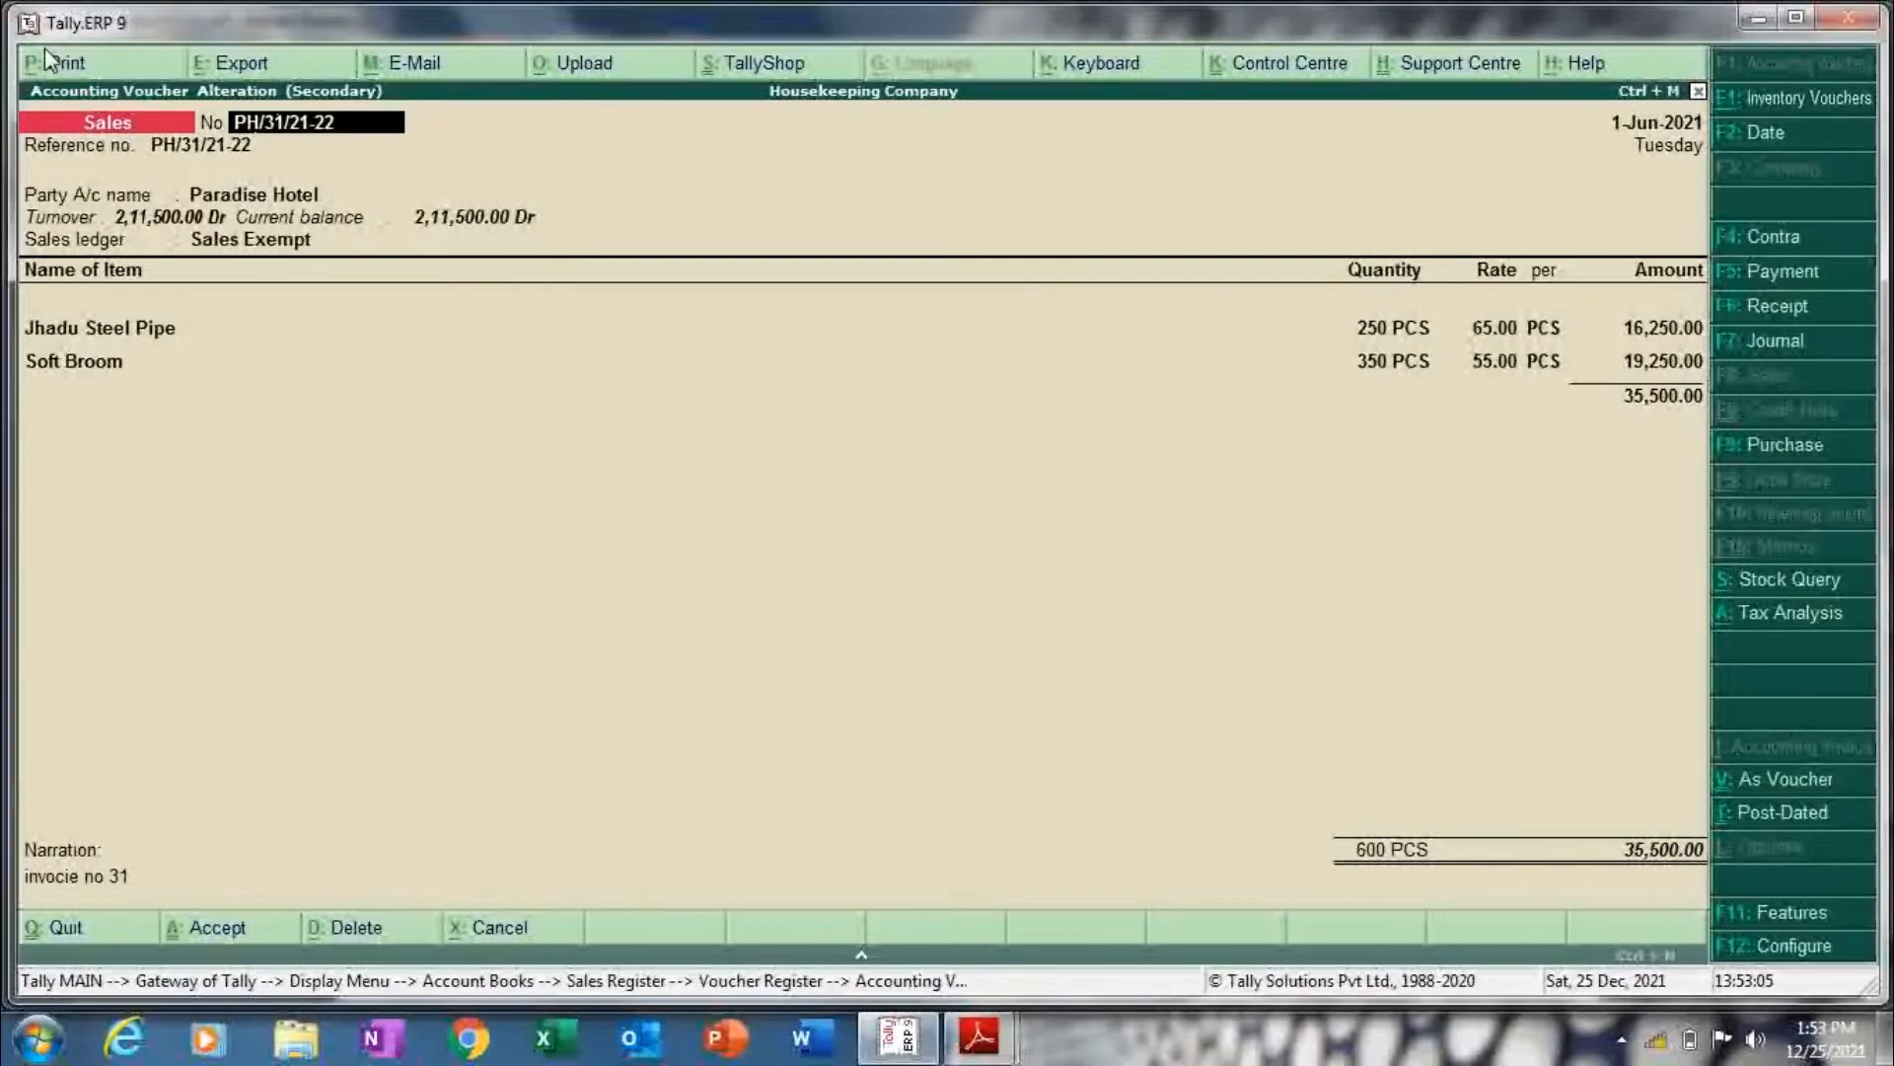
key("Return")
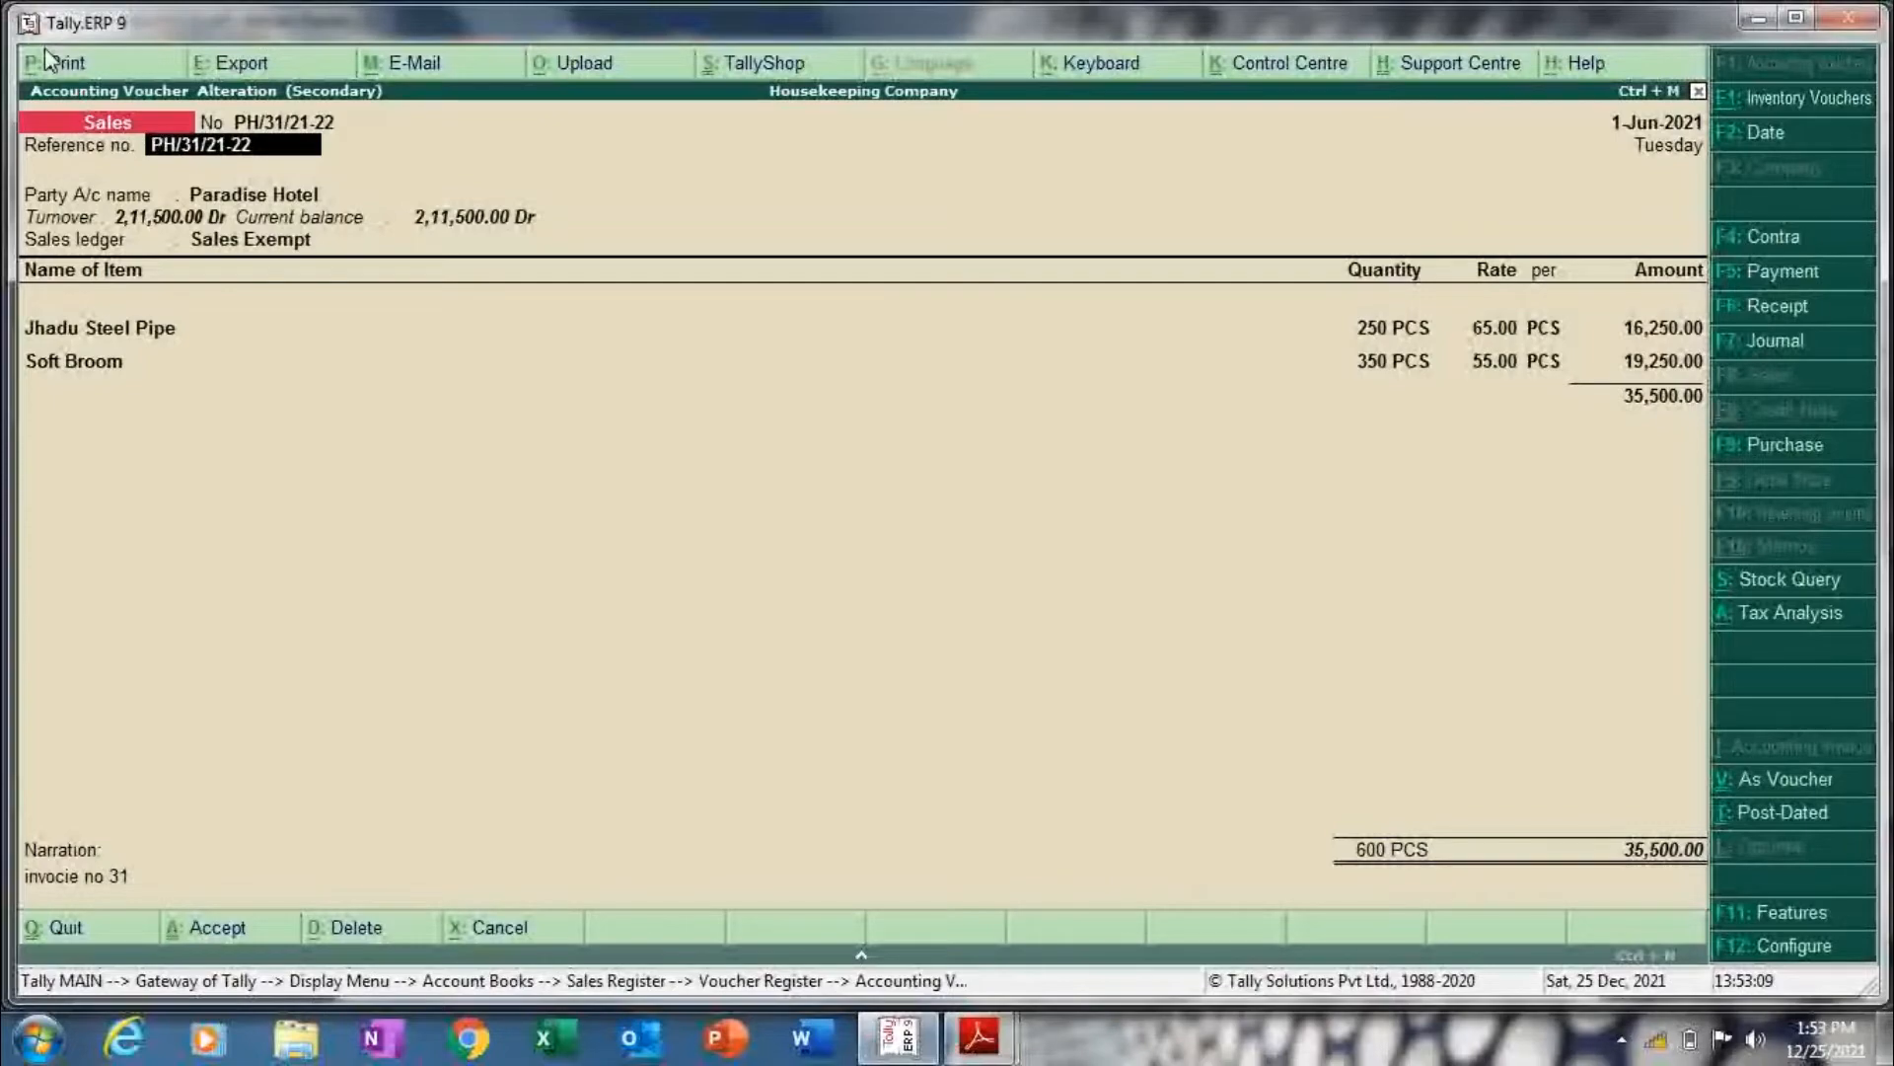
key("Return")
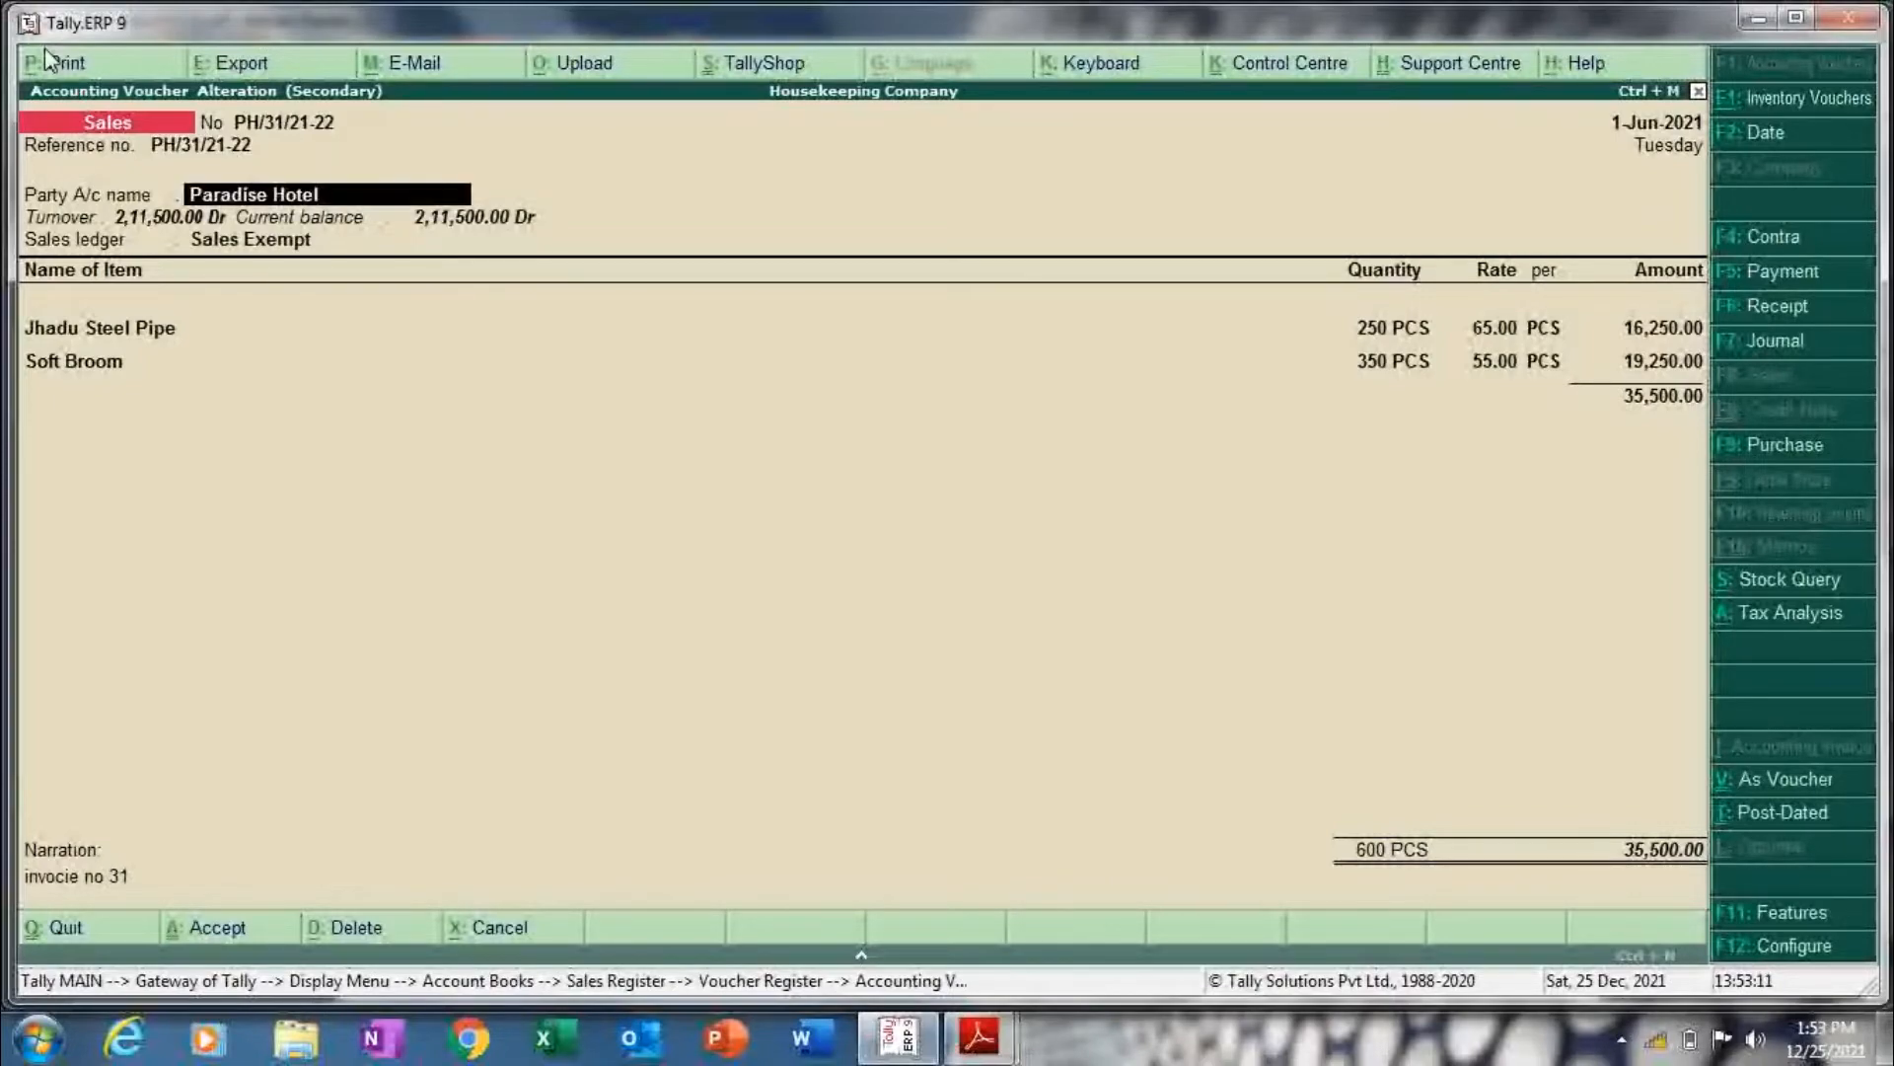
key("Return")
key("Return")
key("Return")
key("Return")
key("Return")
key("Return")
key("Return")
key("Return")
key("Return")
key("Return")
key("Return")
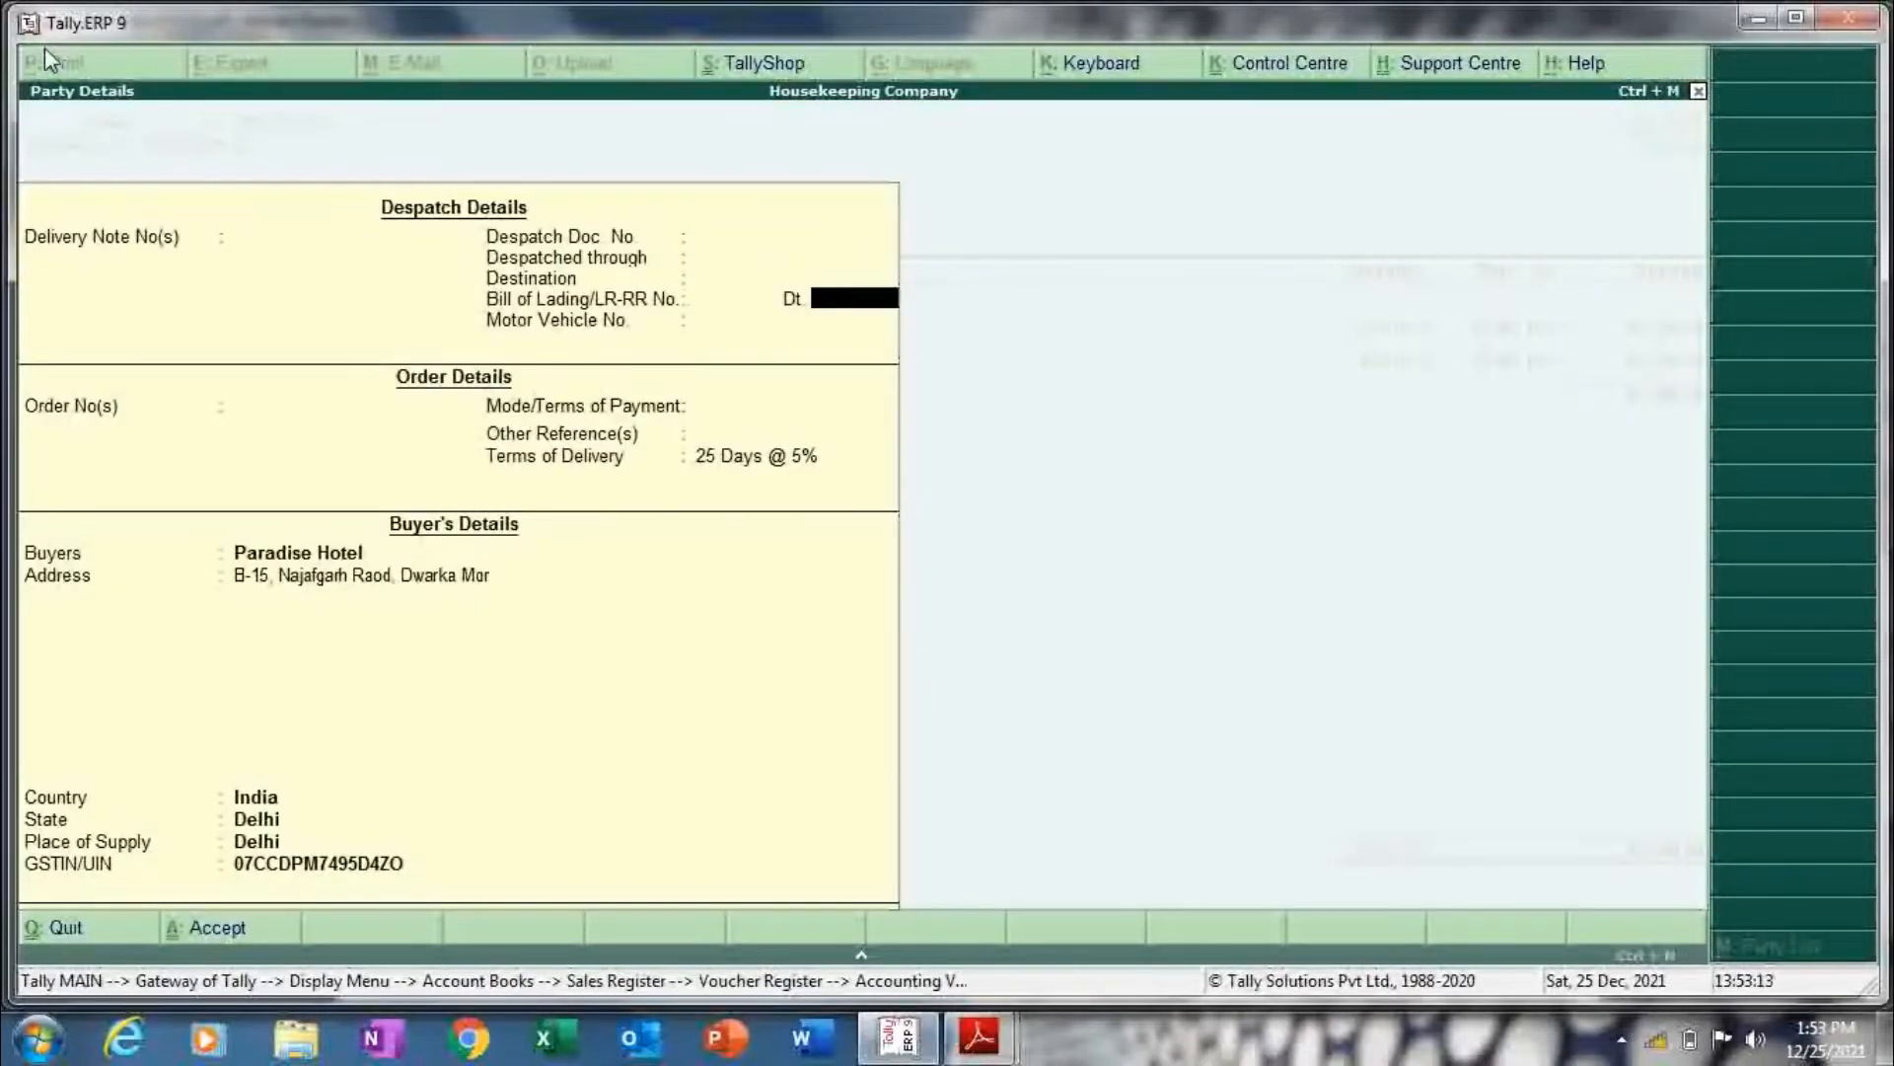
key("Return")
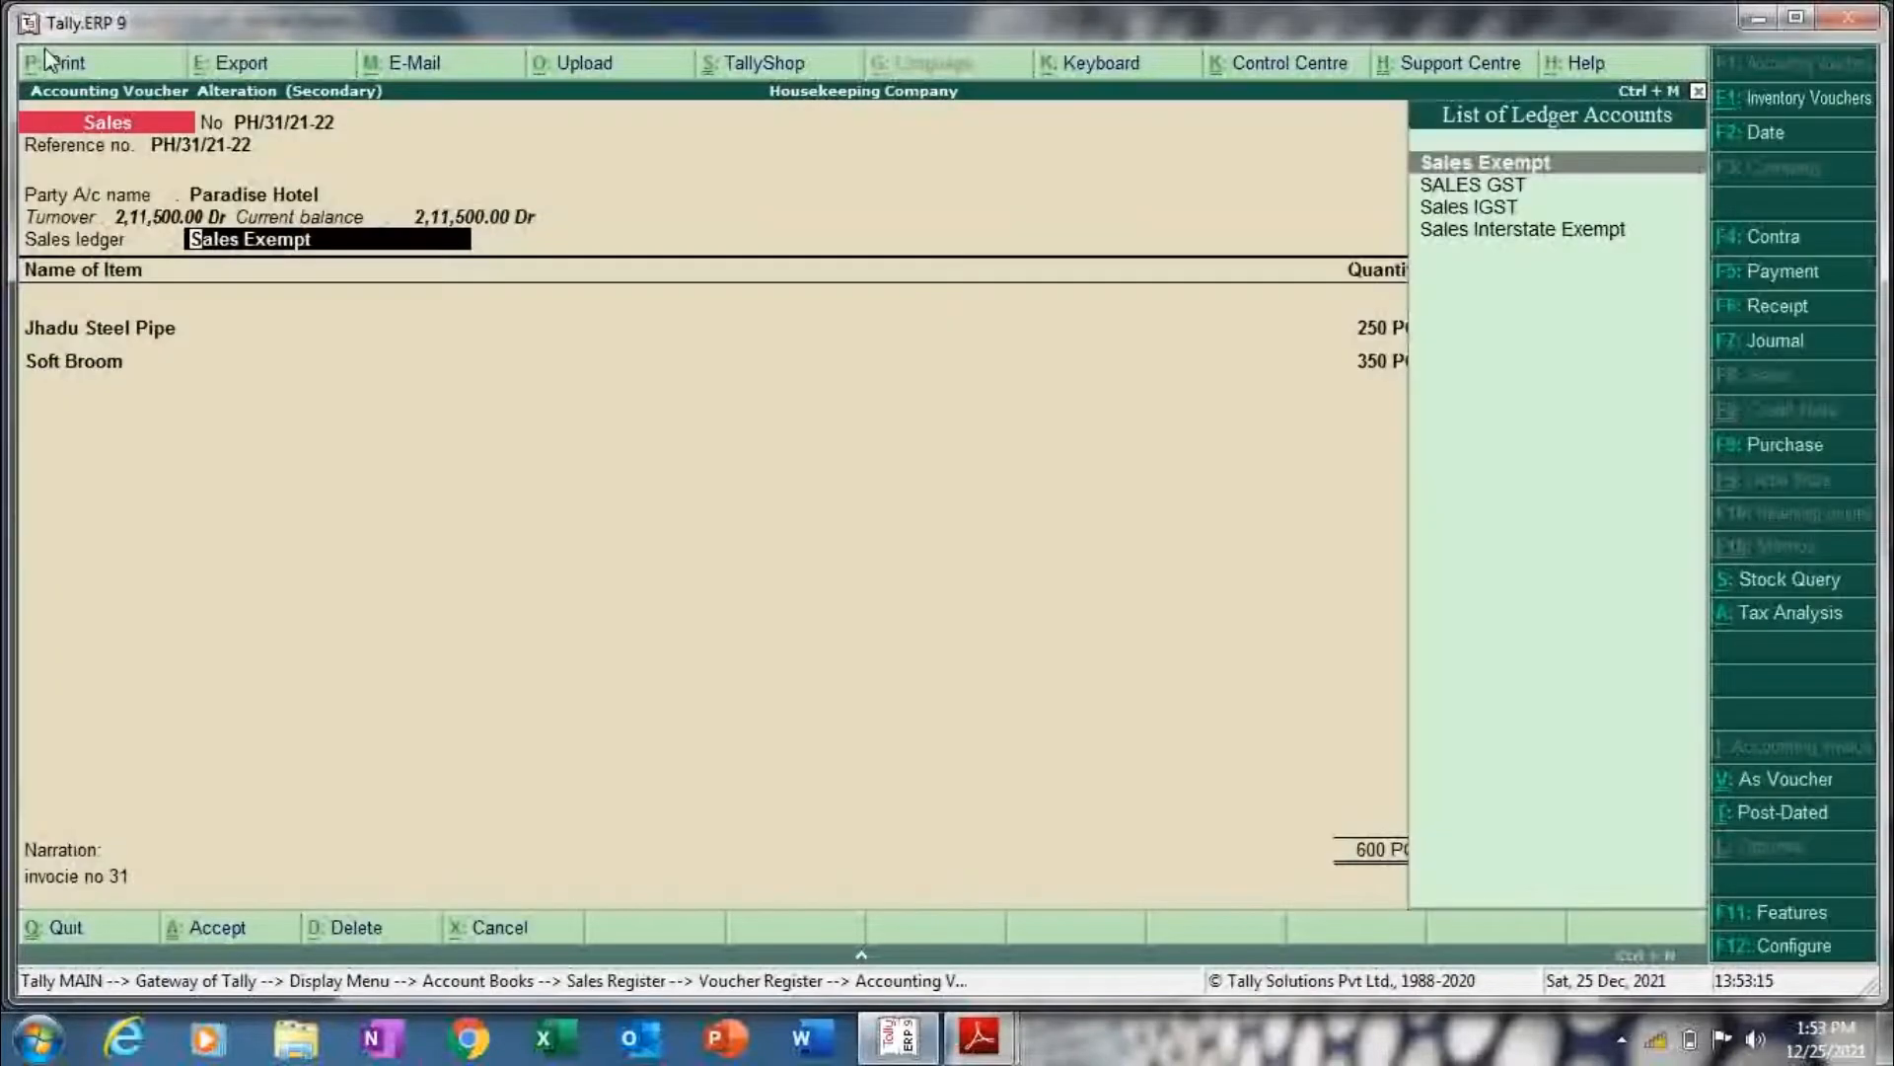
- Check the voucher's sales ledger and the quantity and rate of the Jhadu Steel Pipe item
key("Return")
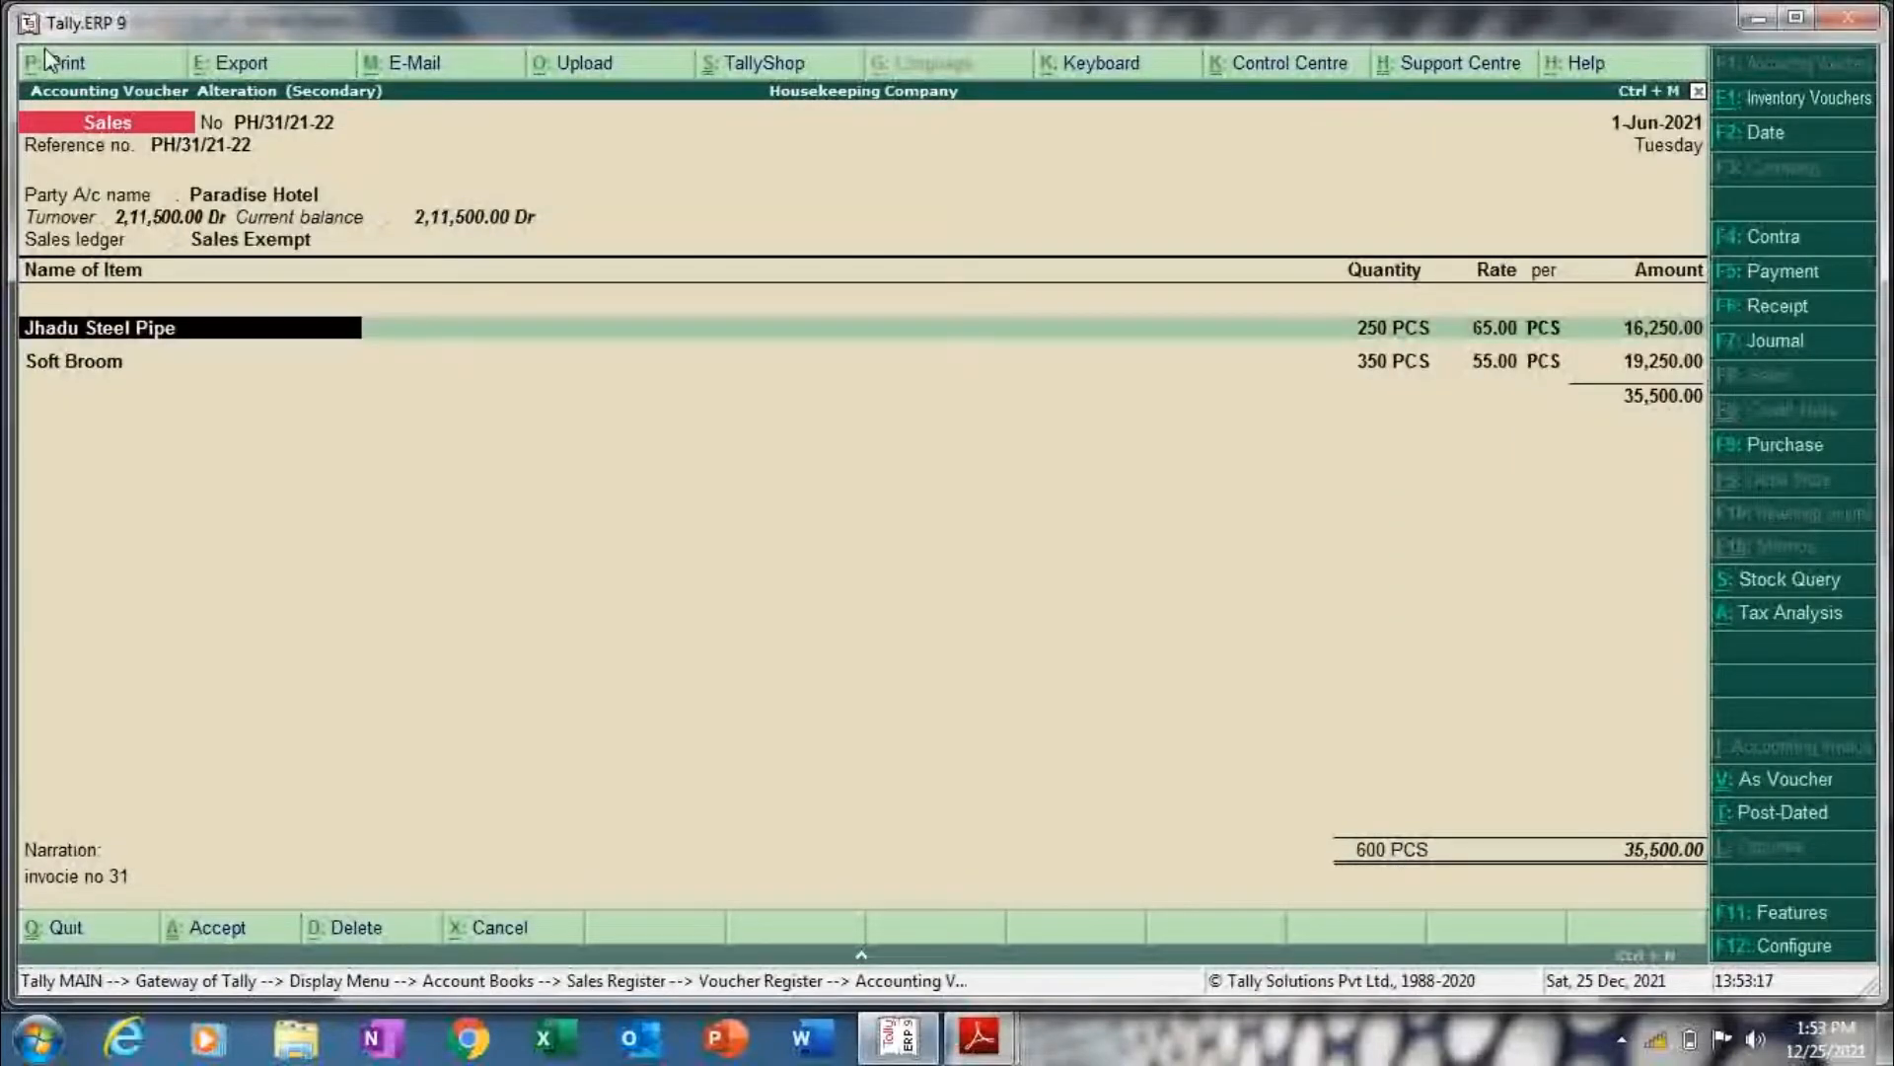
key("BackSpace")
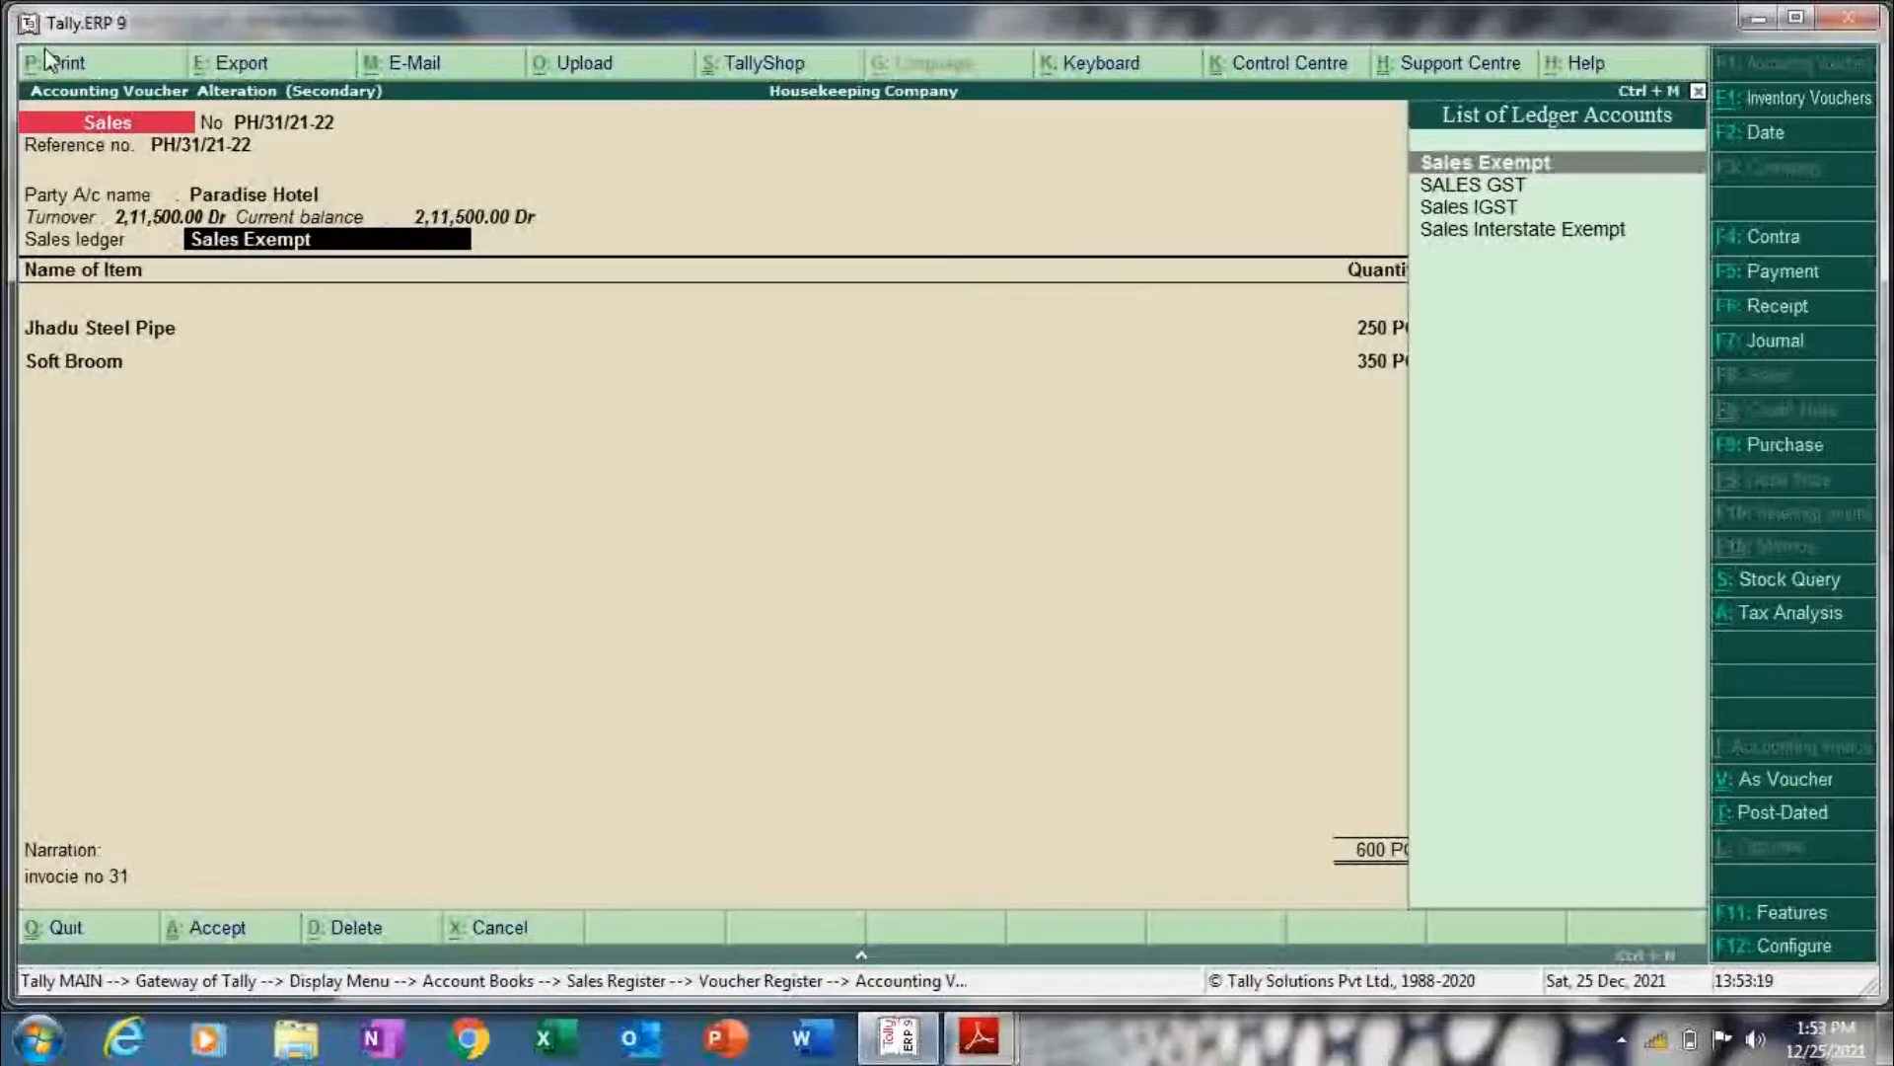
key("Return")
key("Return")
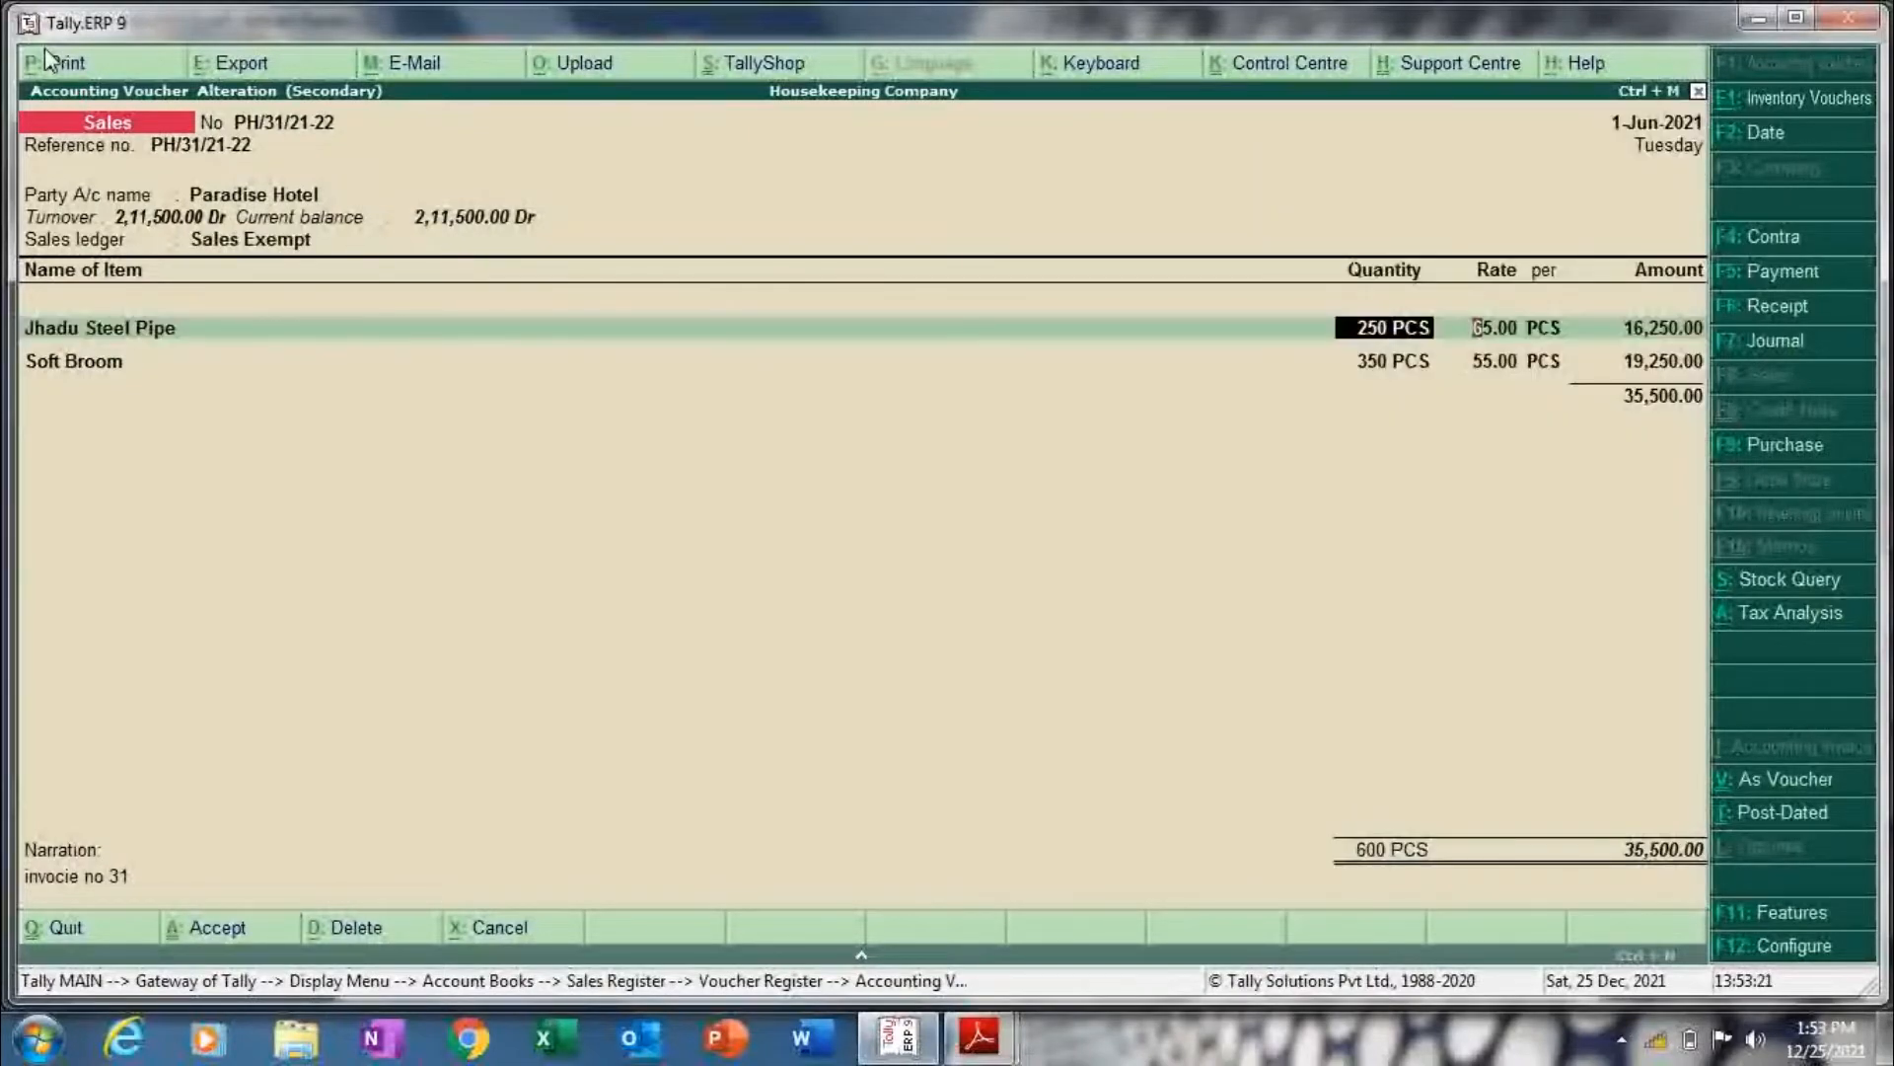
key("Return")
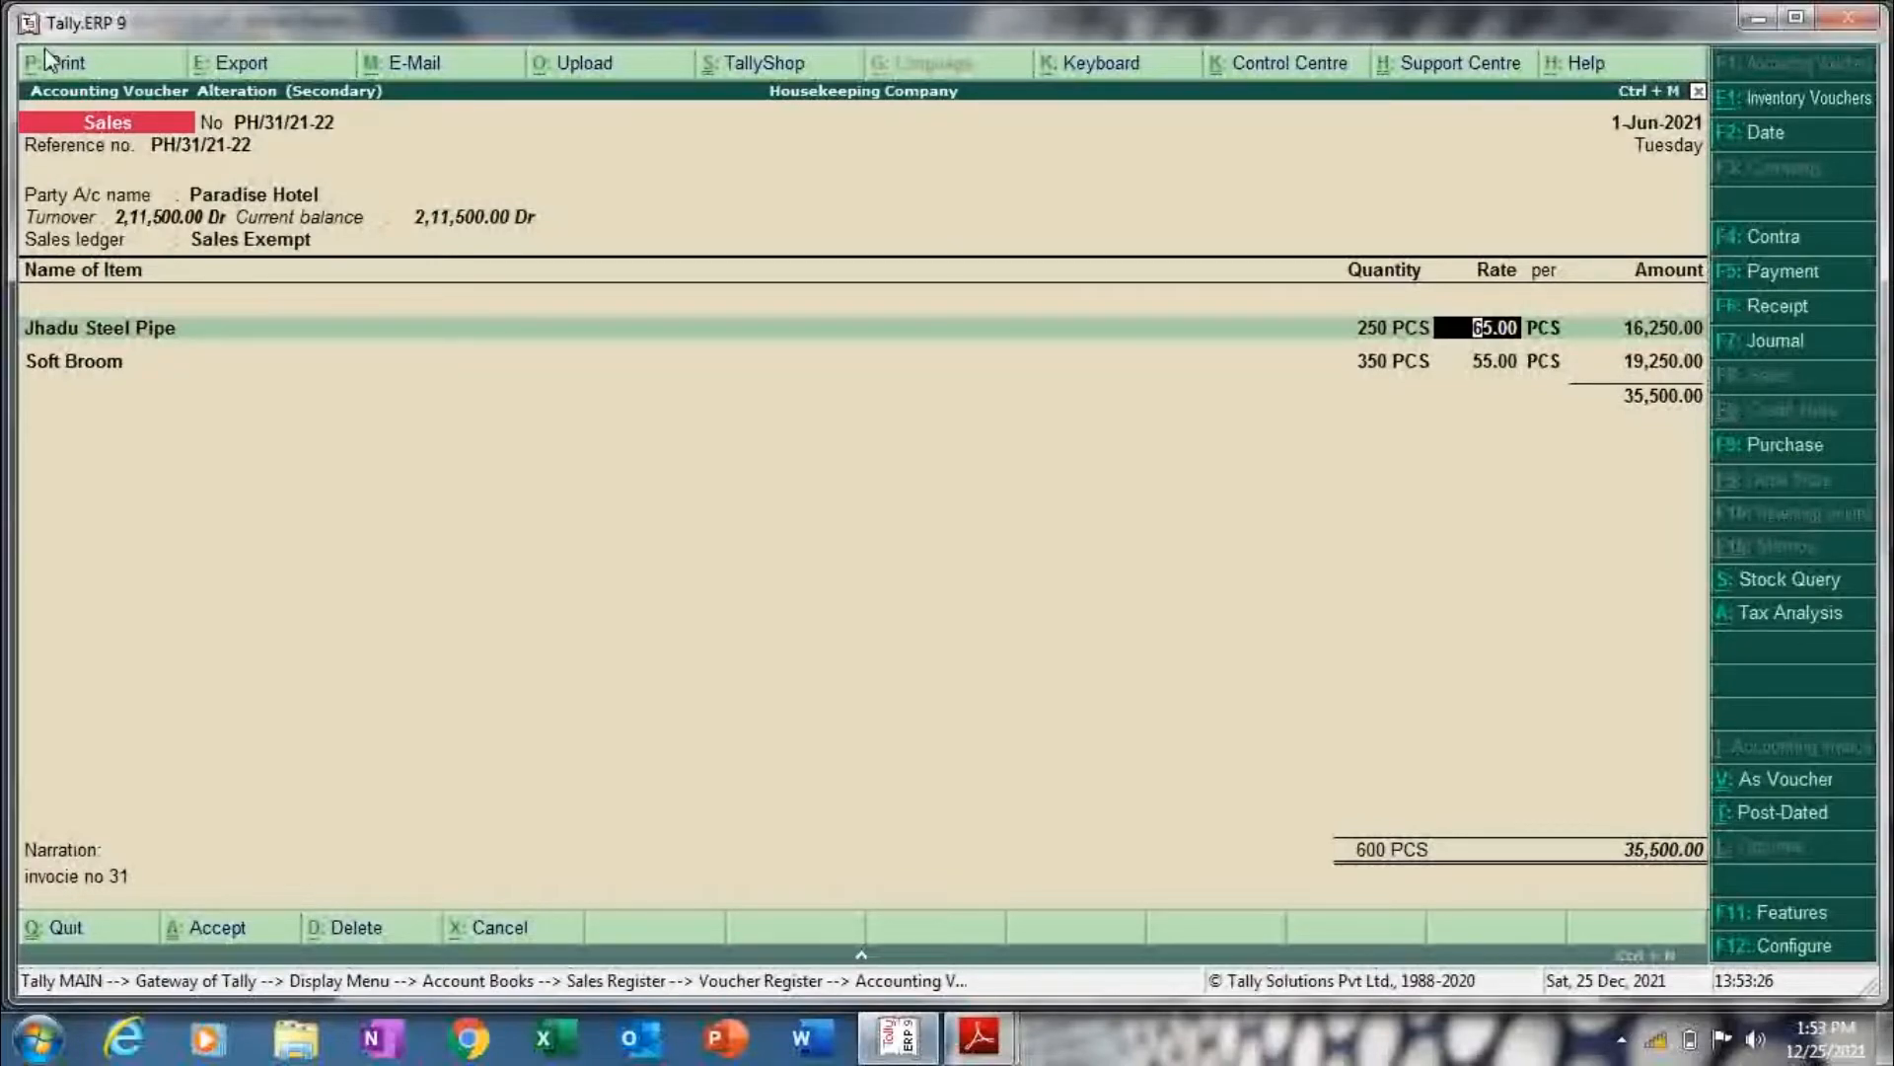
- Open the Paradise Hotel ledger for alteration from the voucher's party account
key("BackSpace")
key("BackSpace")
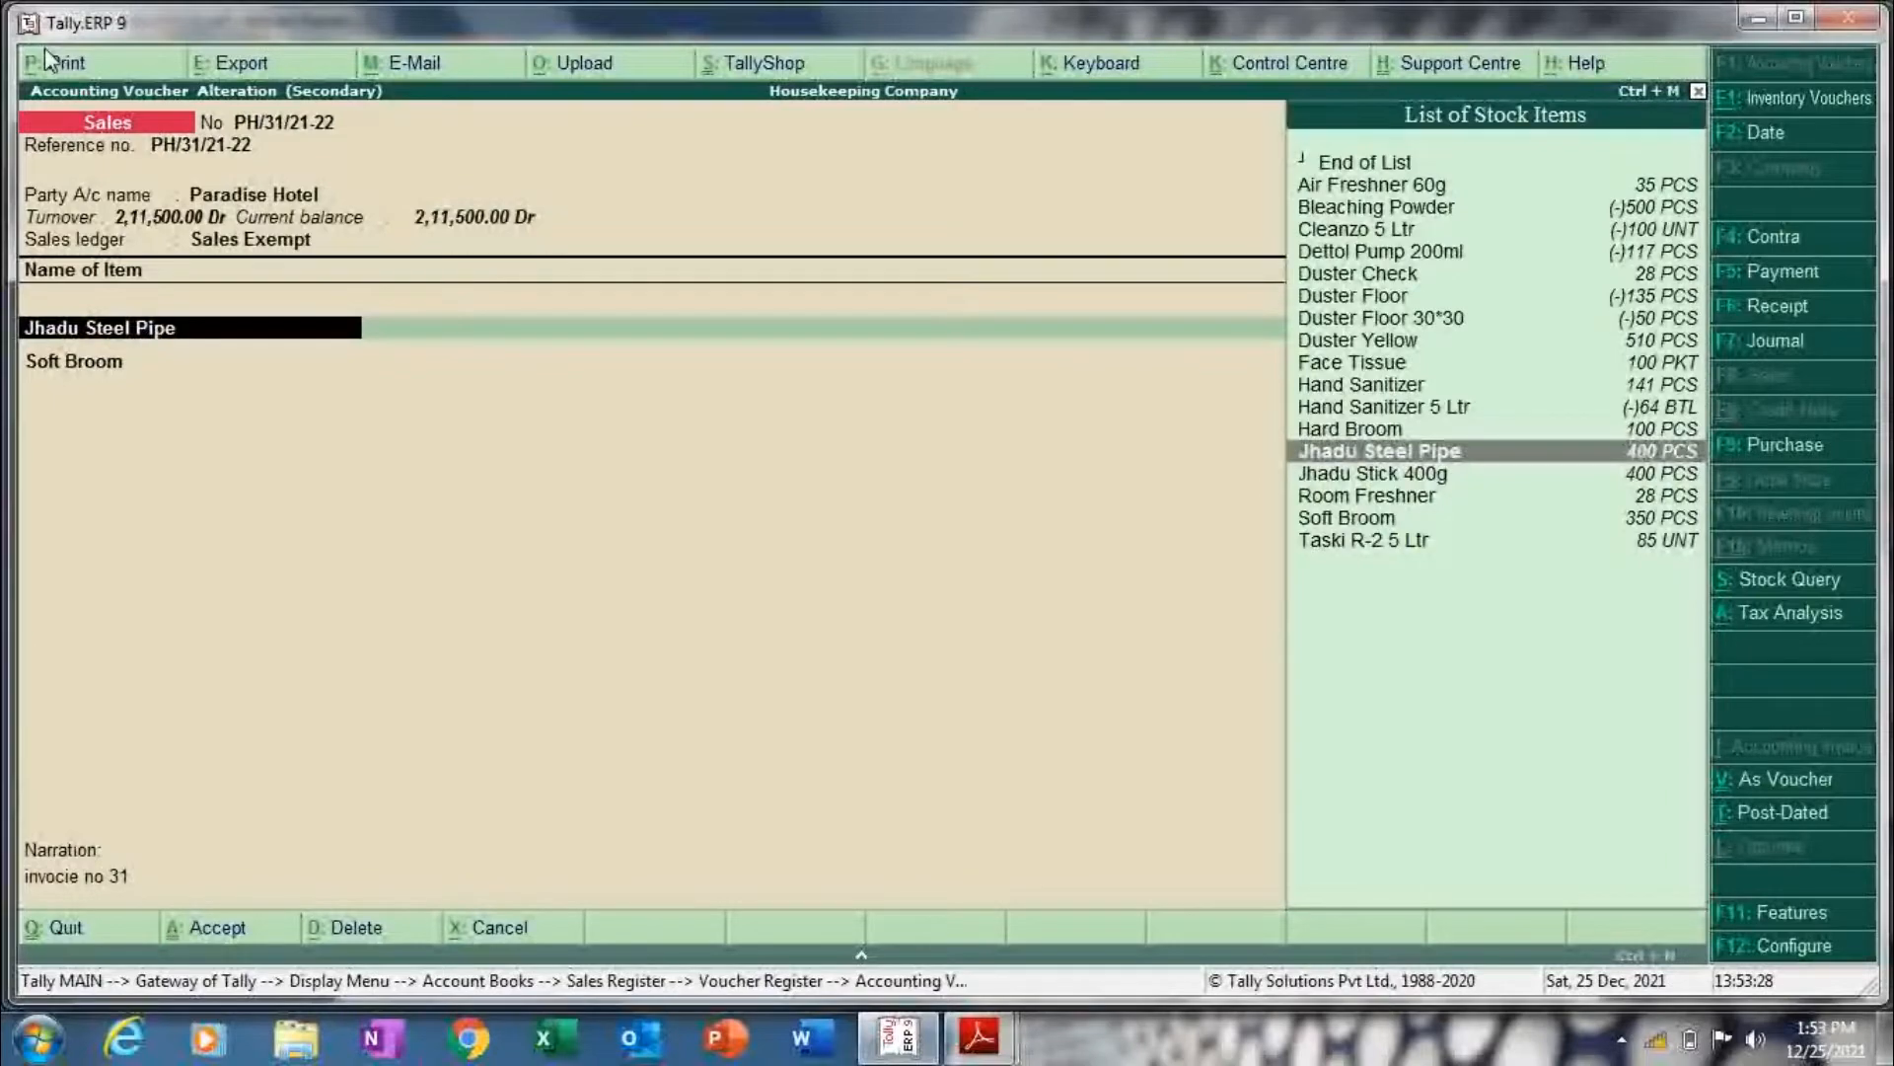
key("BackSpace")
key("BackSpace")
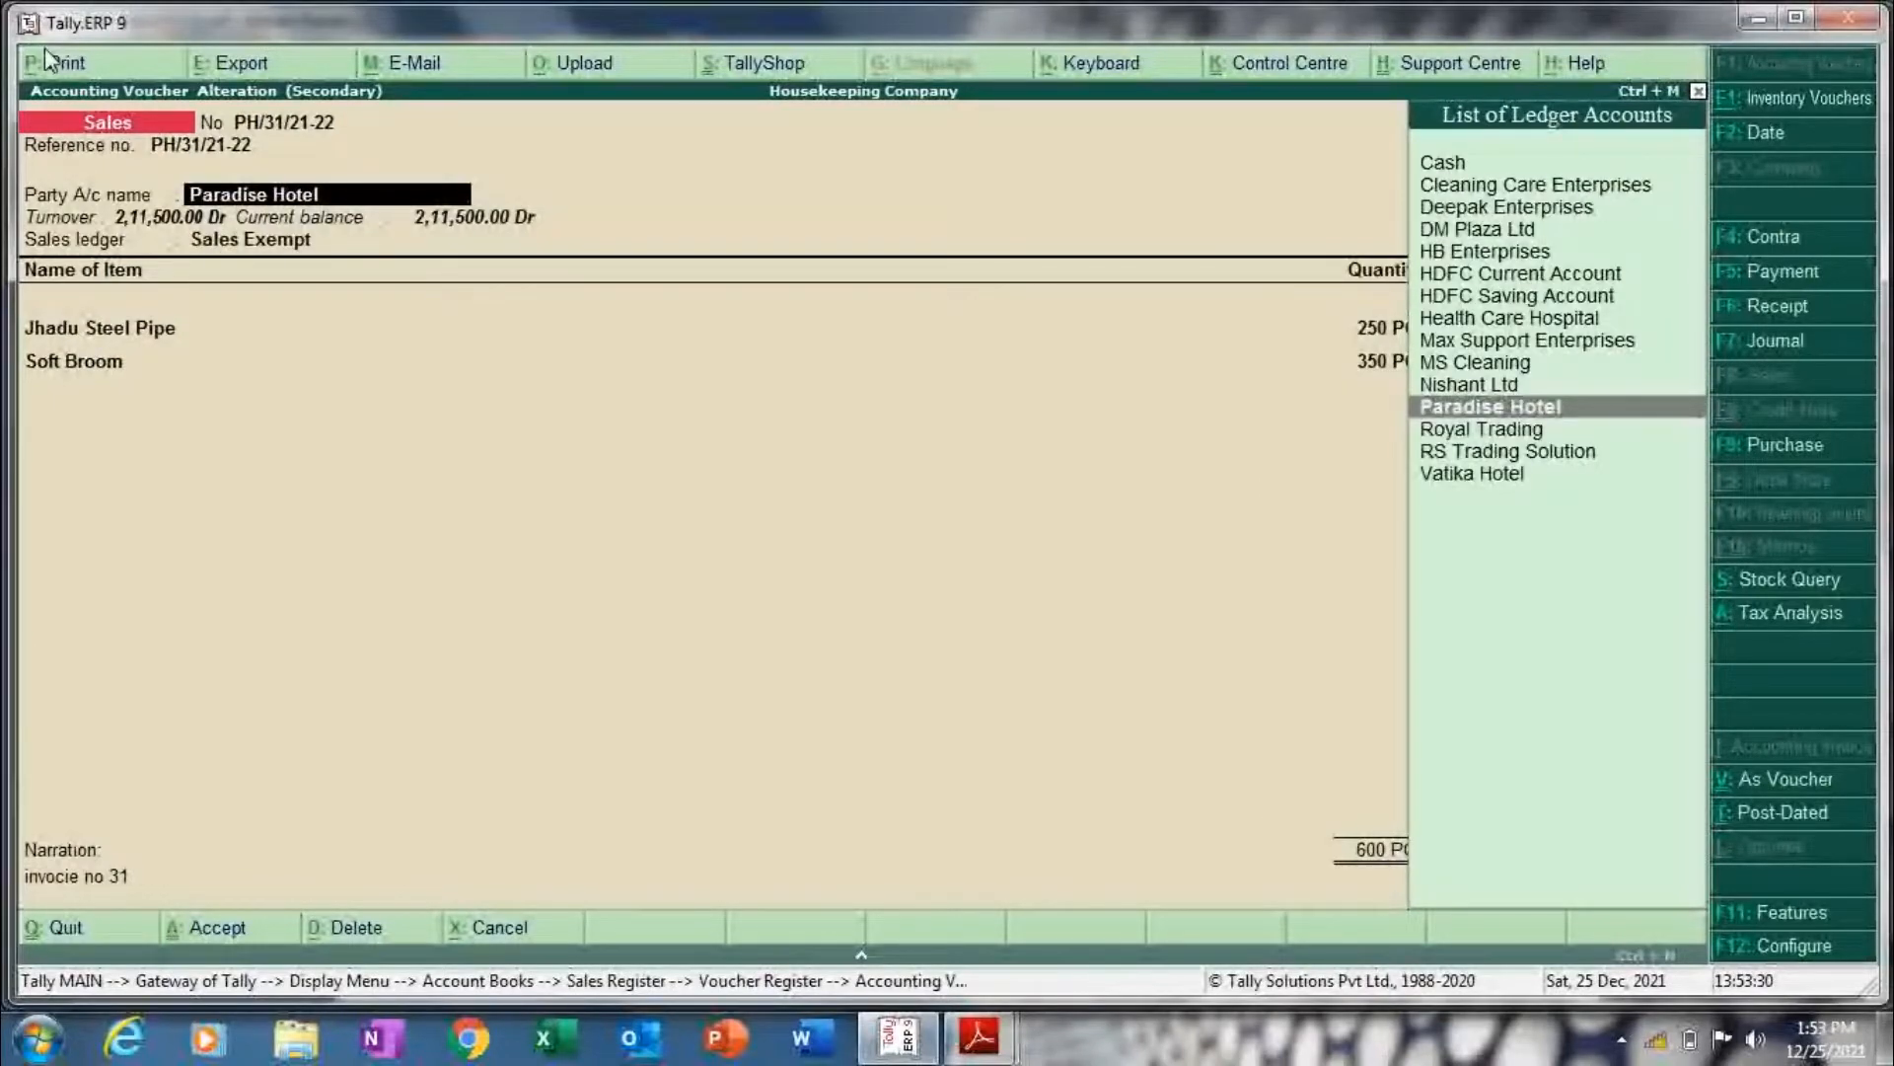
key("ctrl+Return")
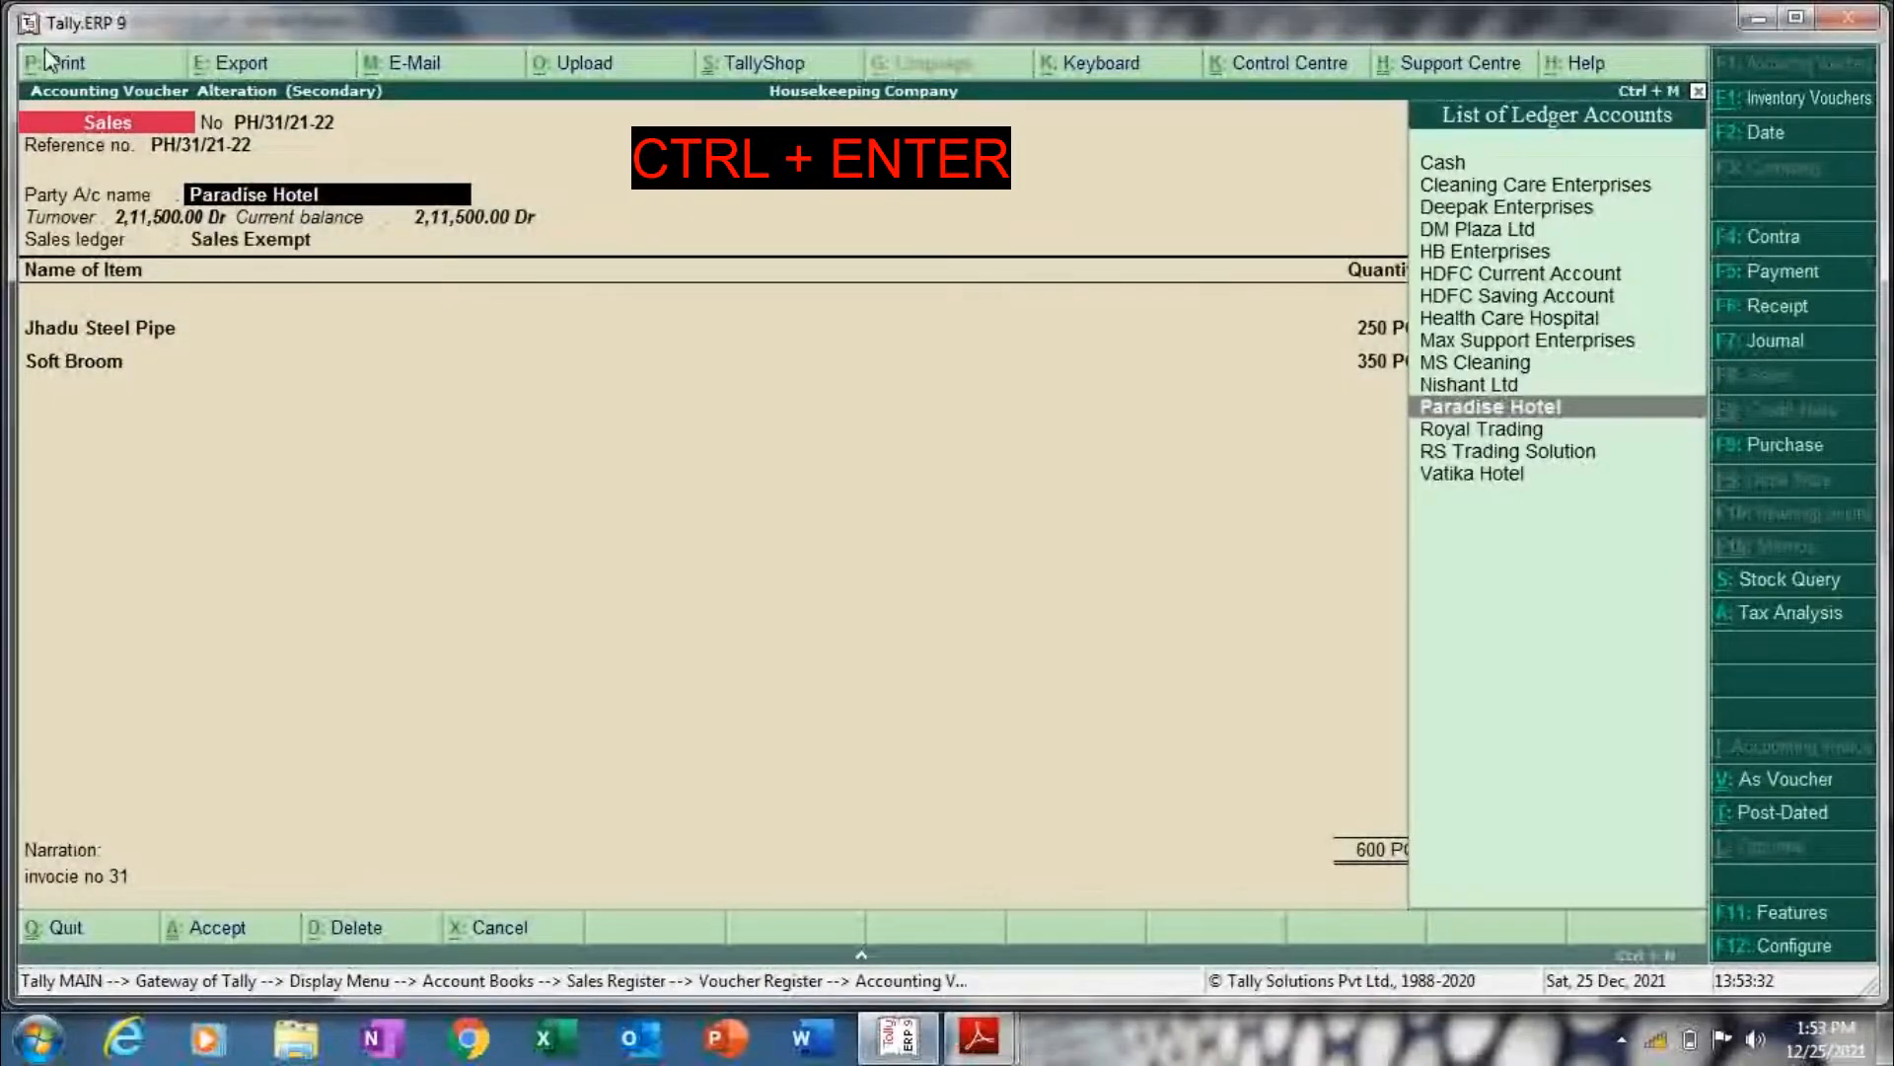
key("Return")
key("Return")
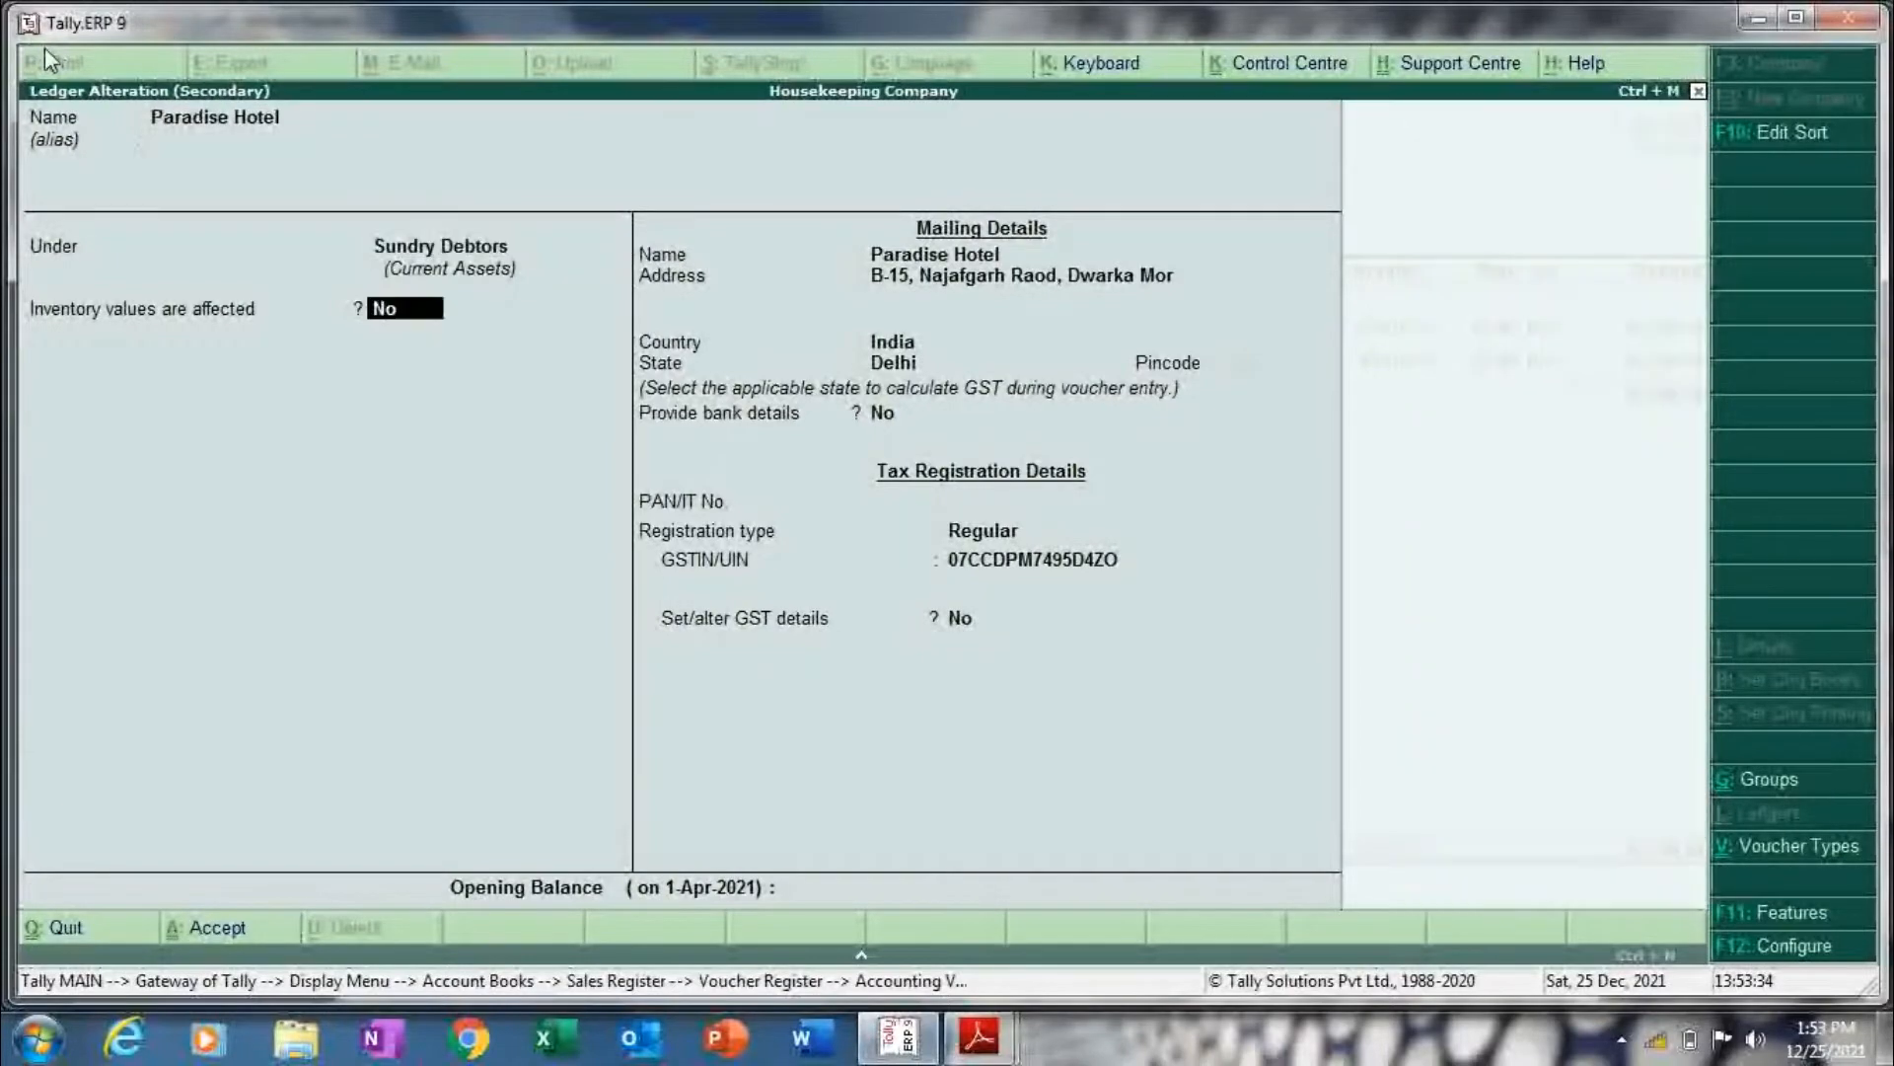
- Review the Paradise Hotel ledger's mailing details and leave the voucher without saving, back to the June voucher register
key("Return")
key("Return")
key("Return")
key("Return")
key("Return")
key("Return")
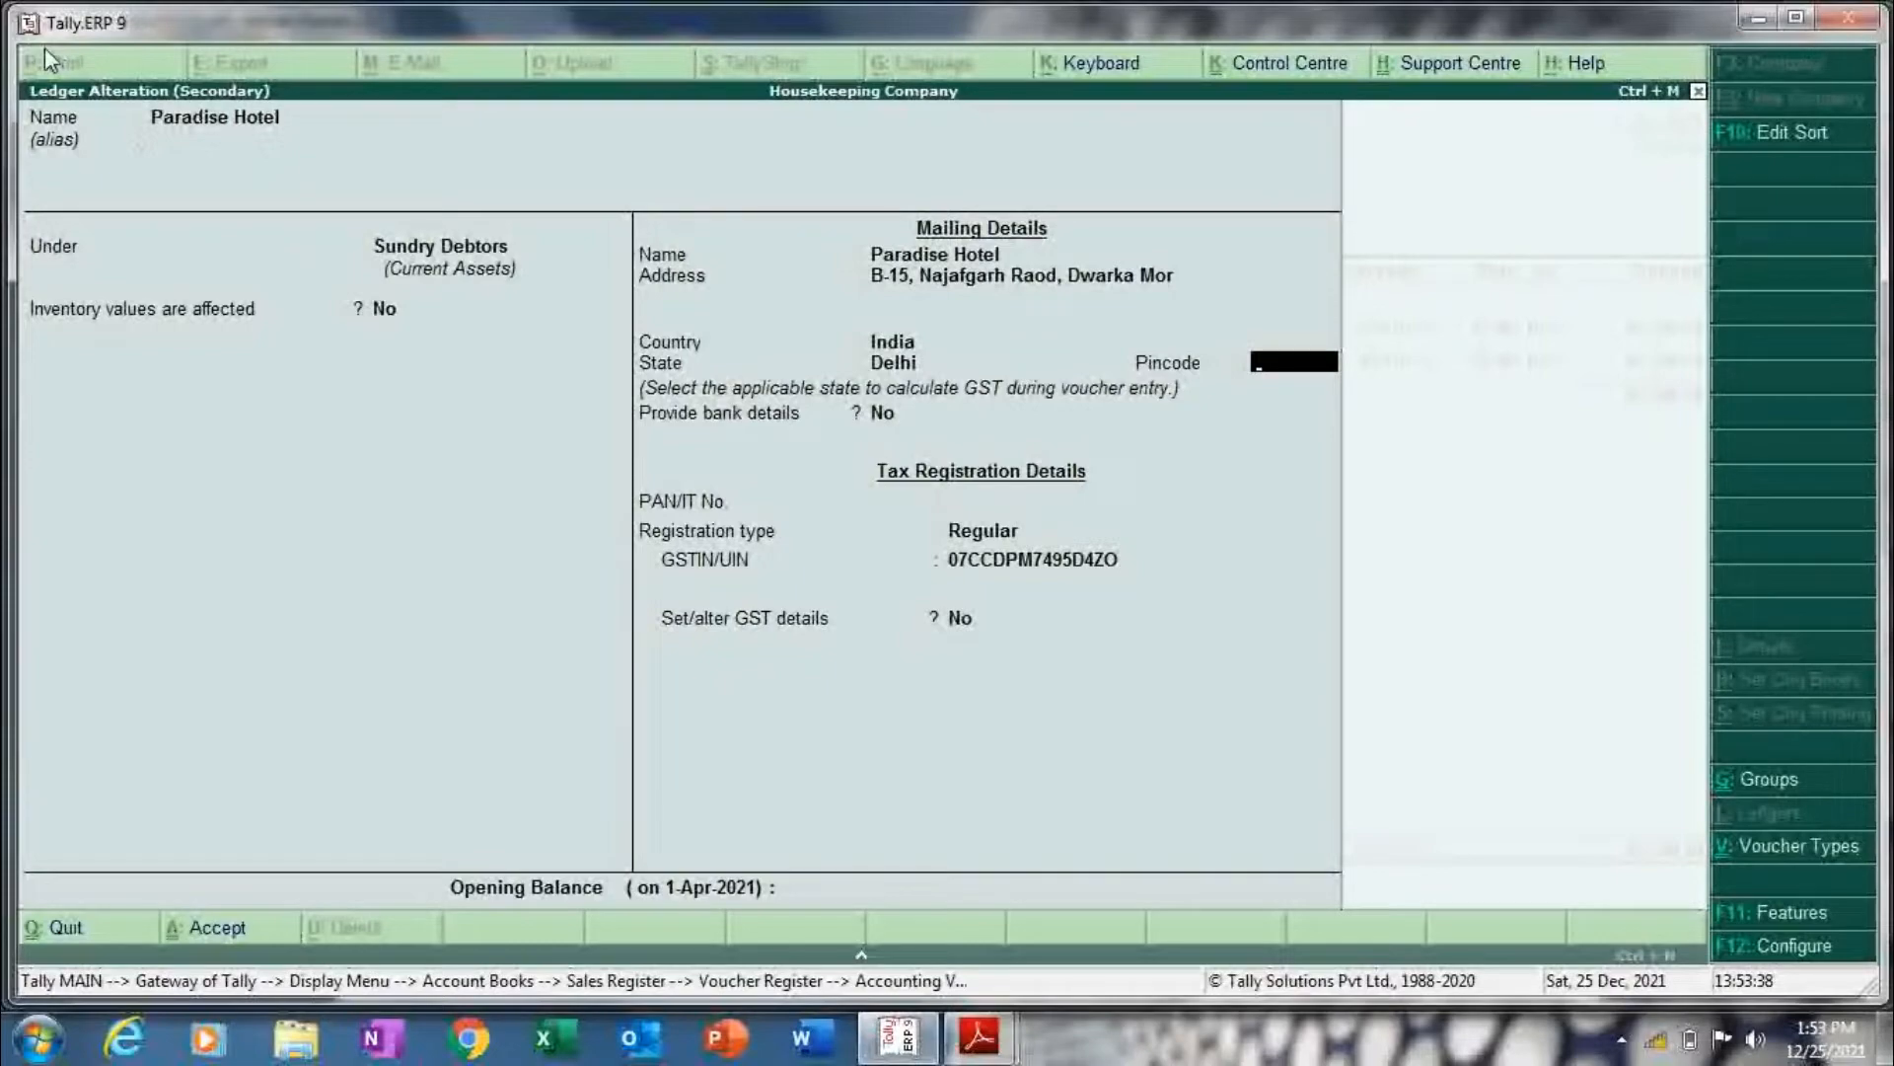
key("Return")
key("Return")
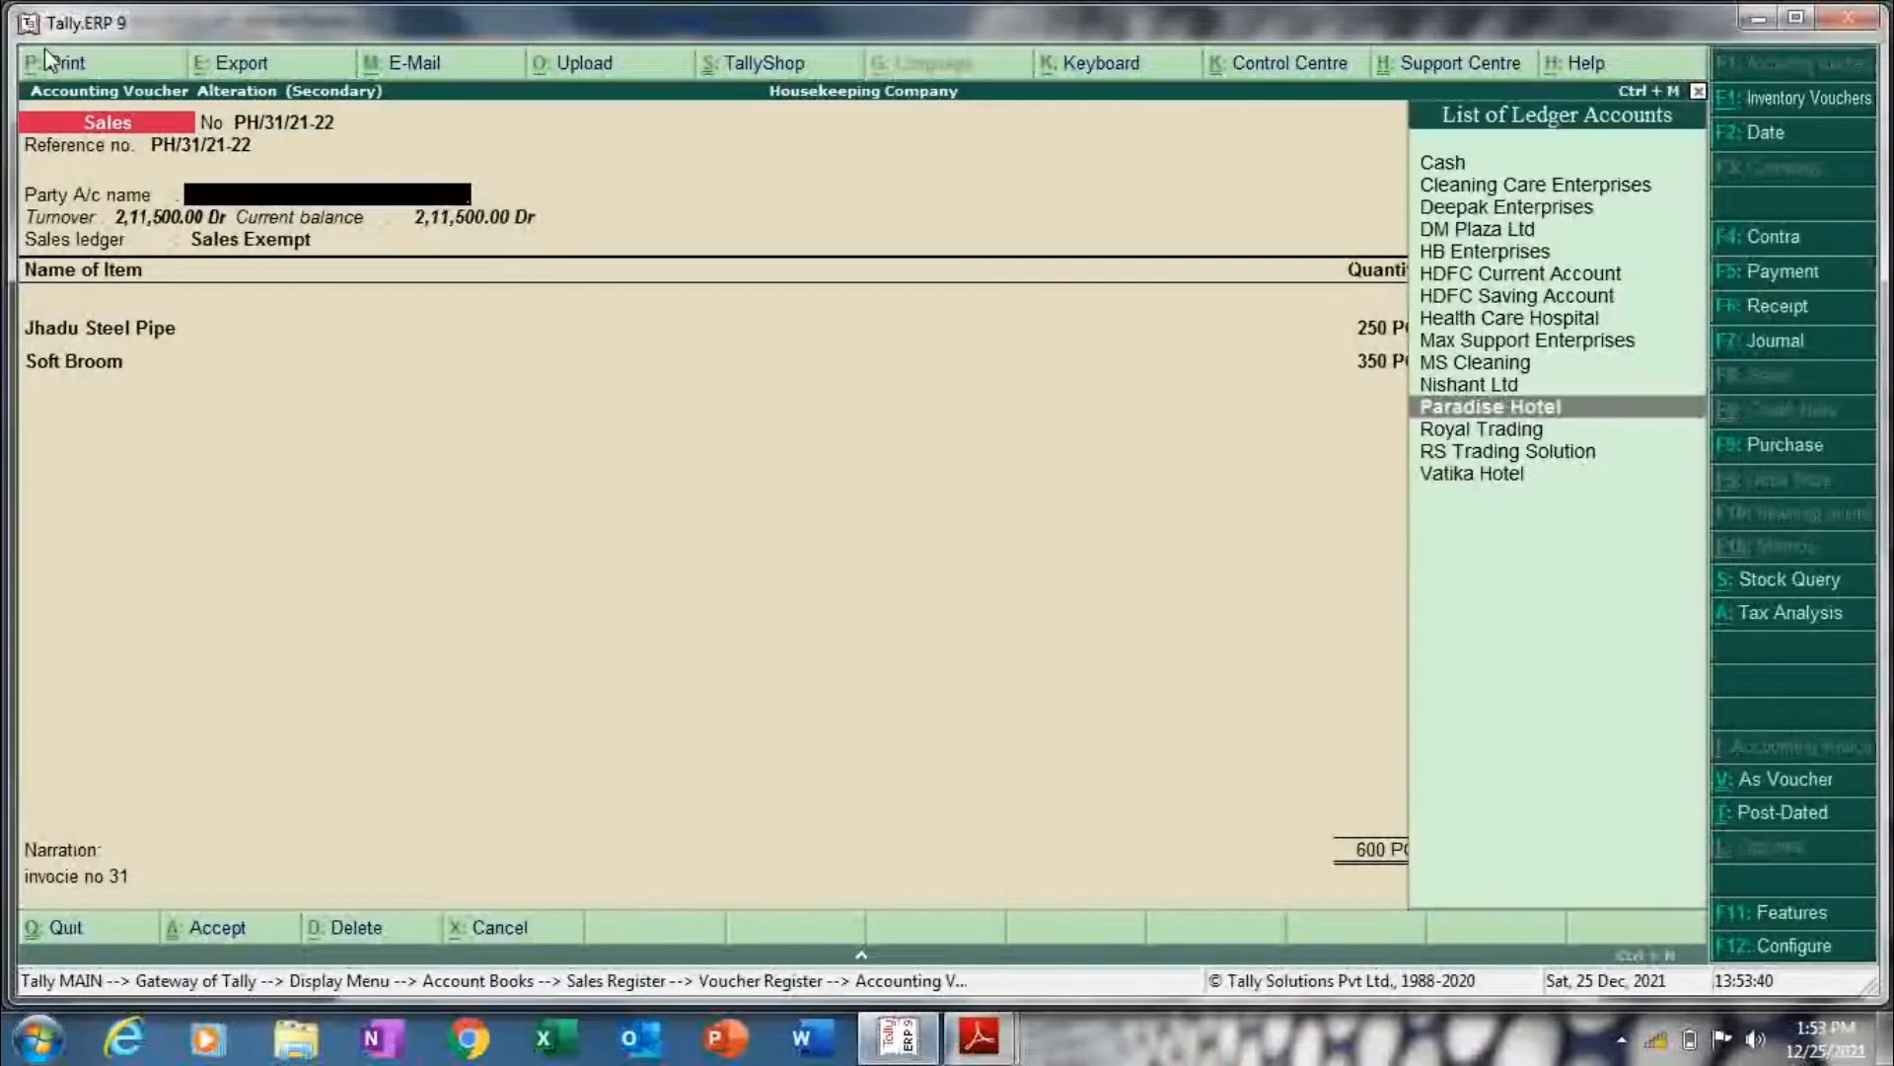
key("Escape")
key("Return")
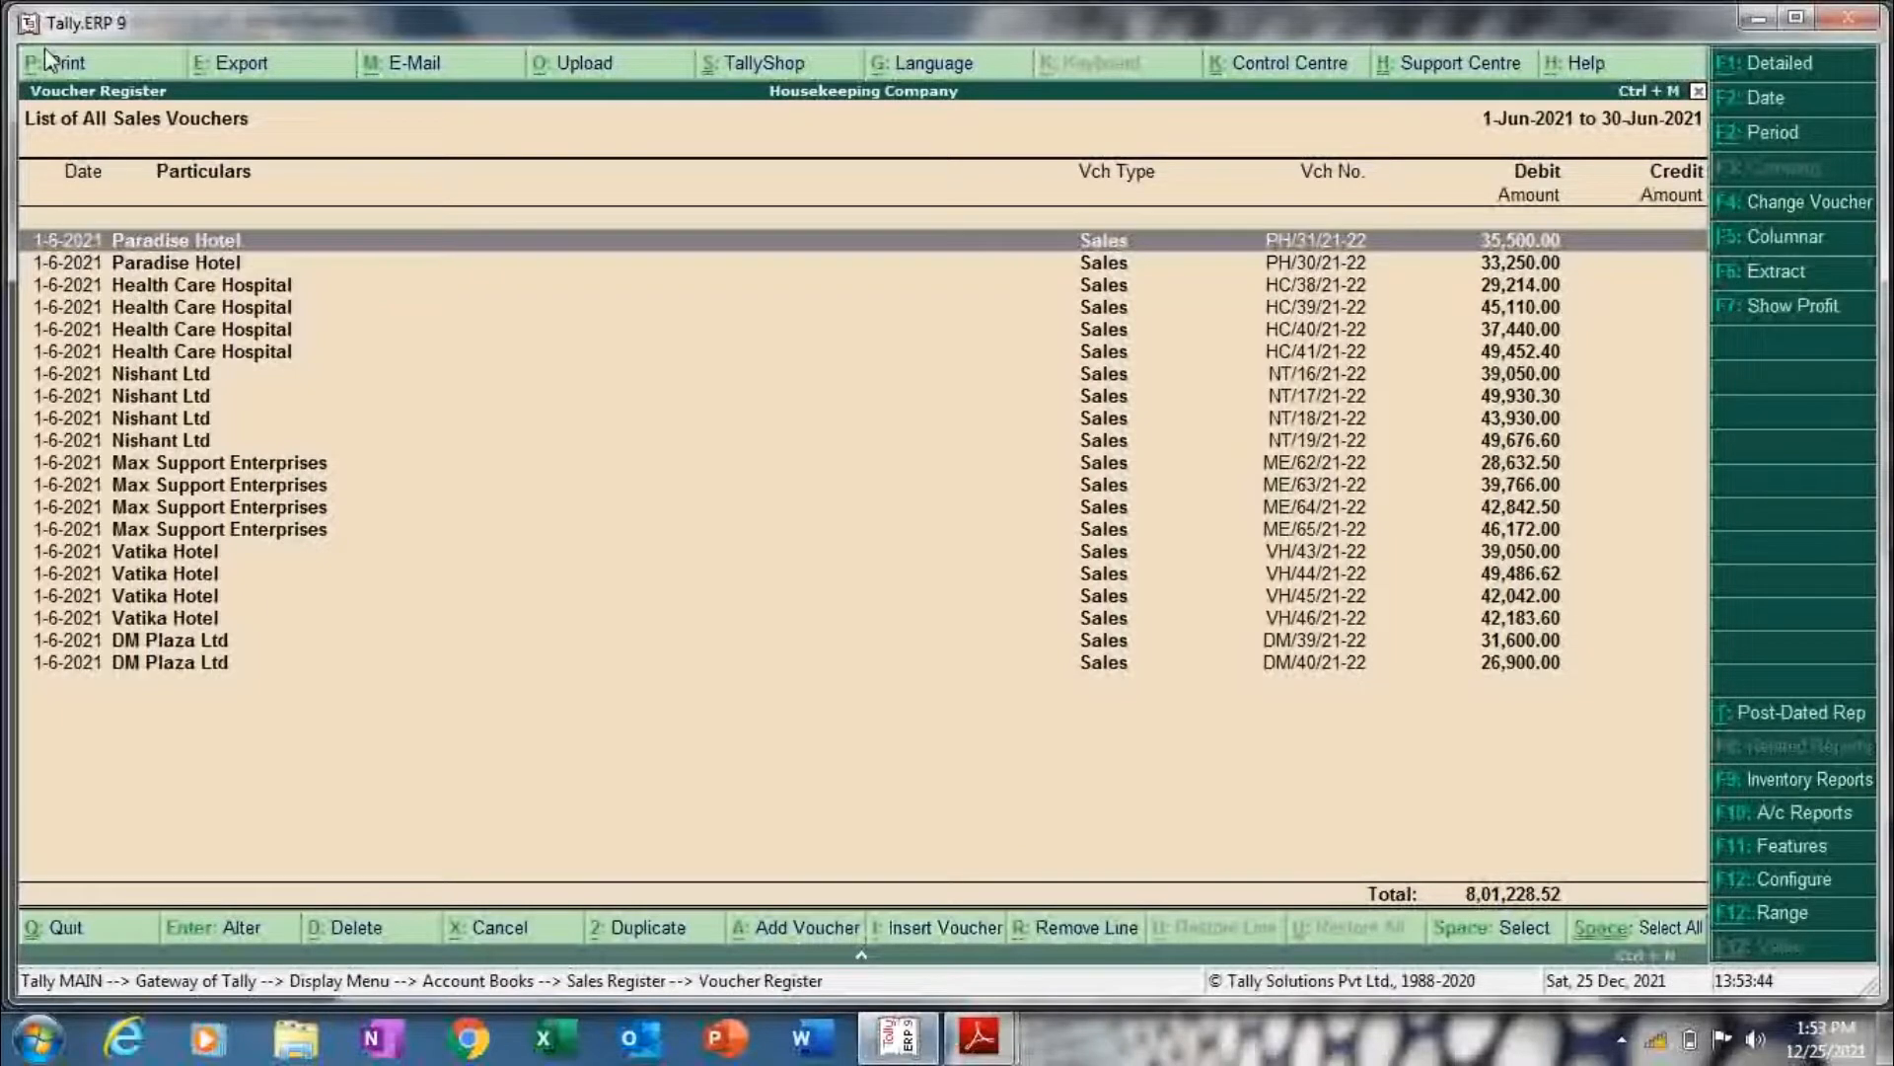
- Start exporting the June sales voucher register, keeping PDF (Portable Document Format) as the format
key("alt+e")
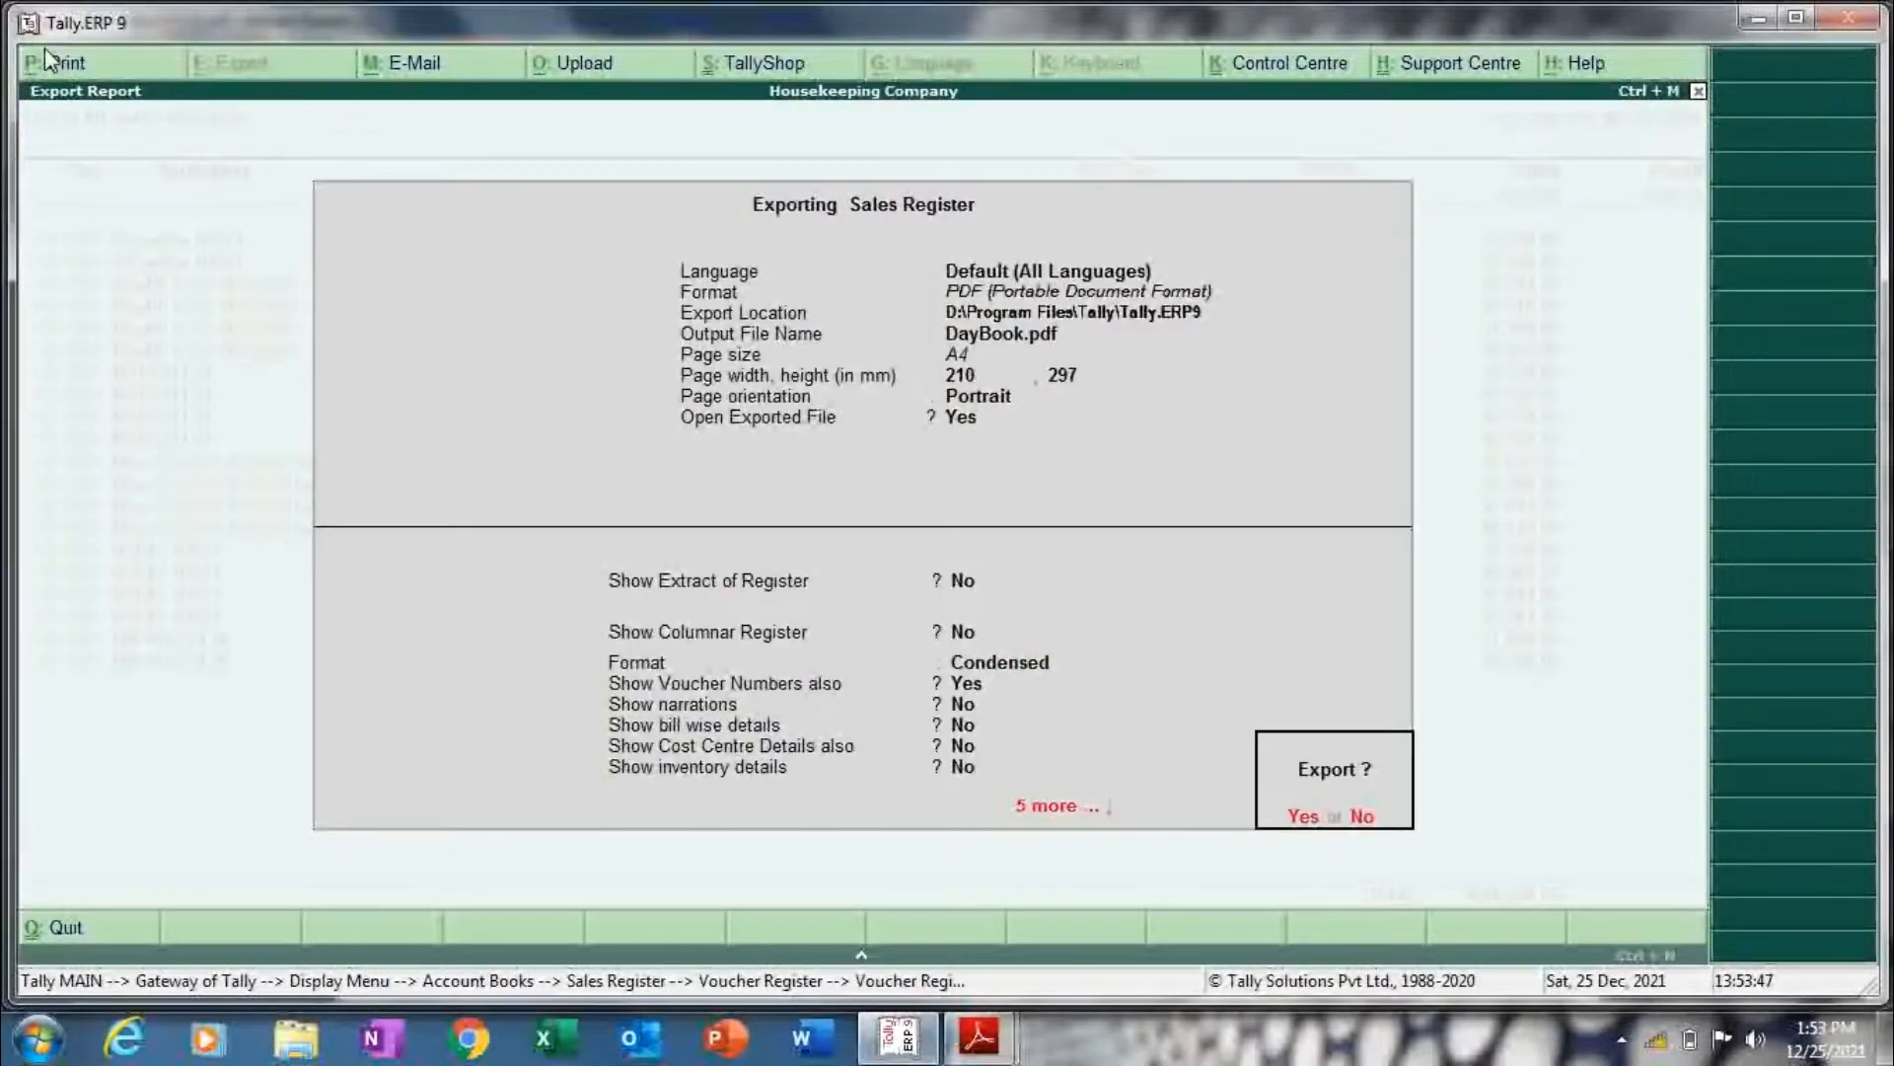
key("n")
key("Return")
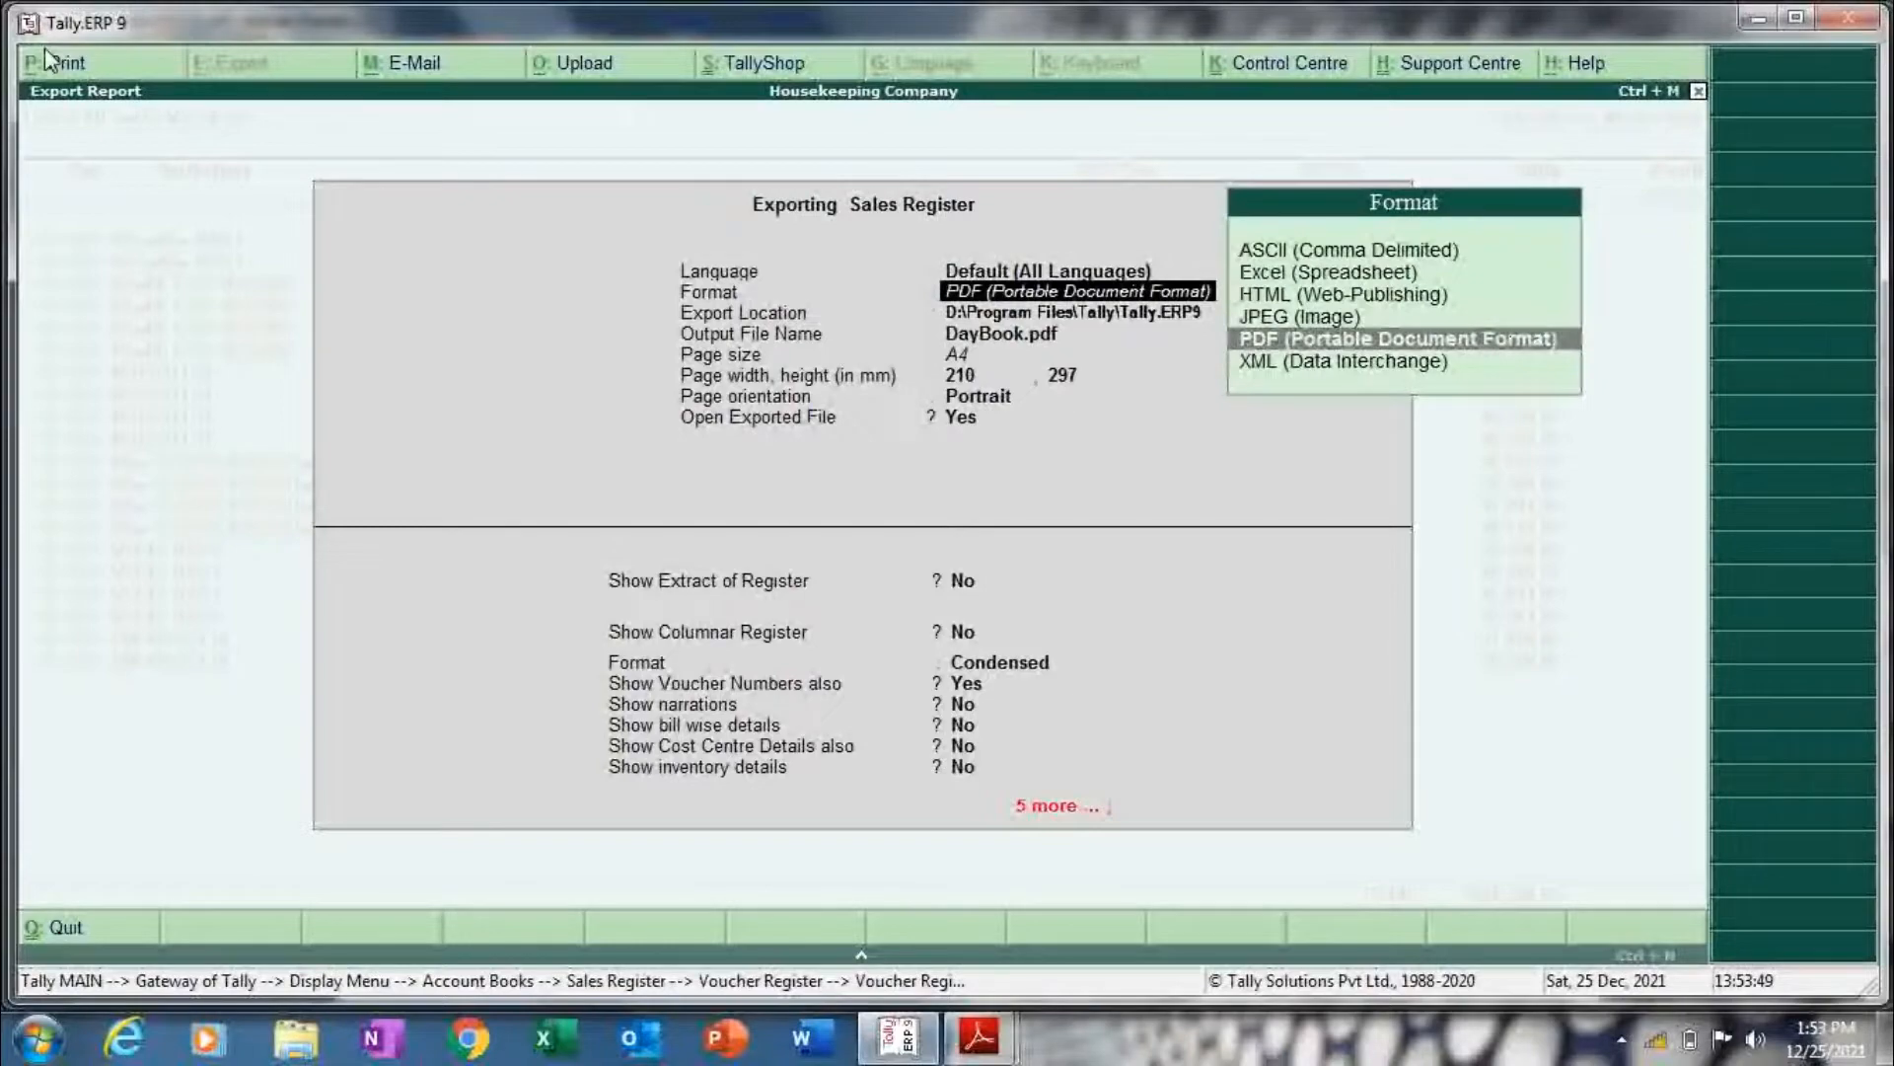
key("Up")
key("Return")
key("Return")
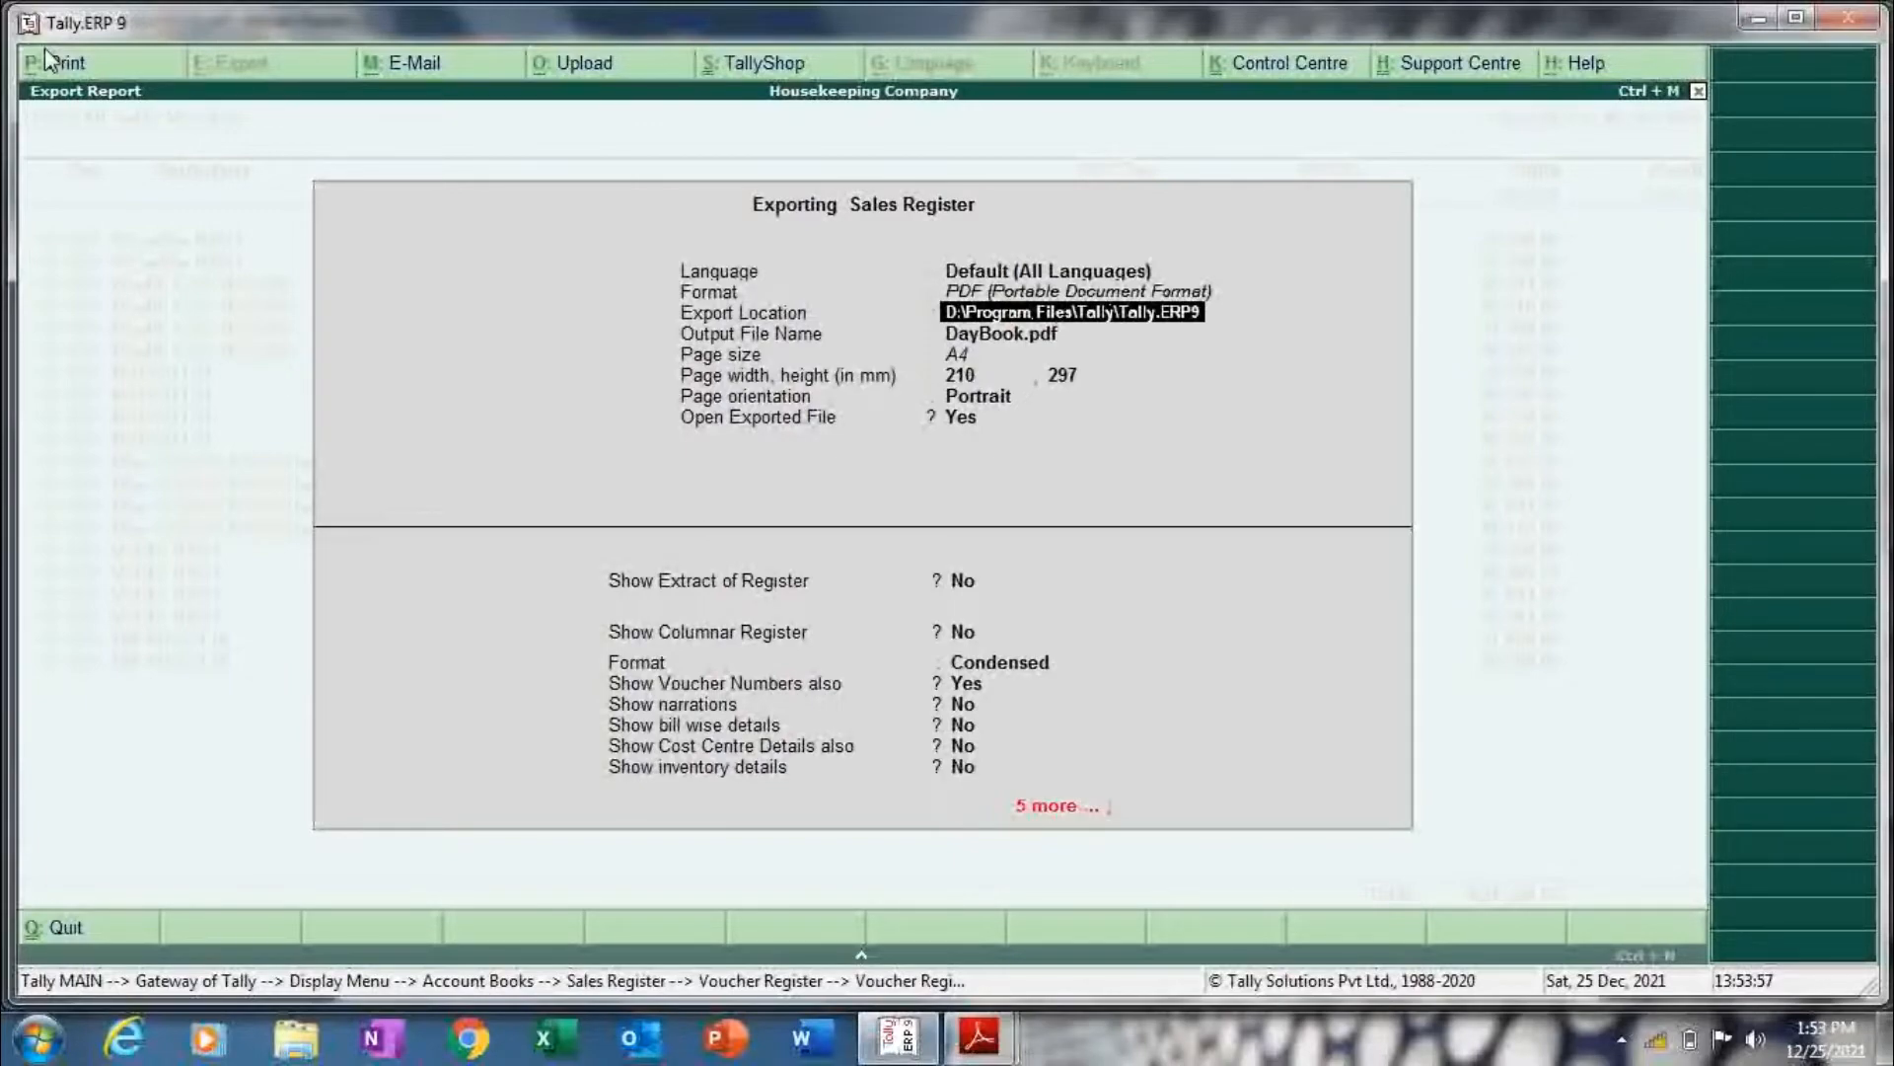
- Keep the default export location, name the output file "june total sales 21-22" and export the register
key("Return")
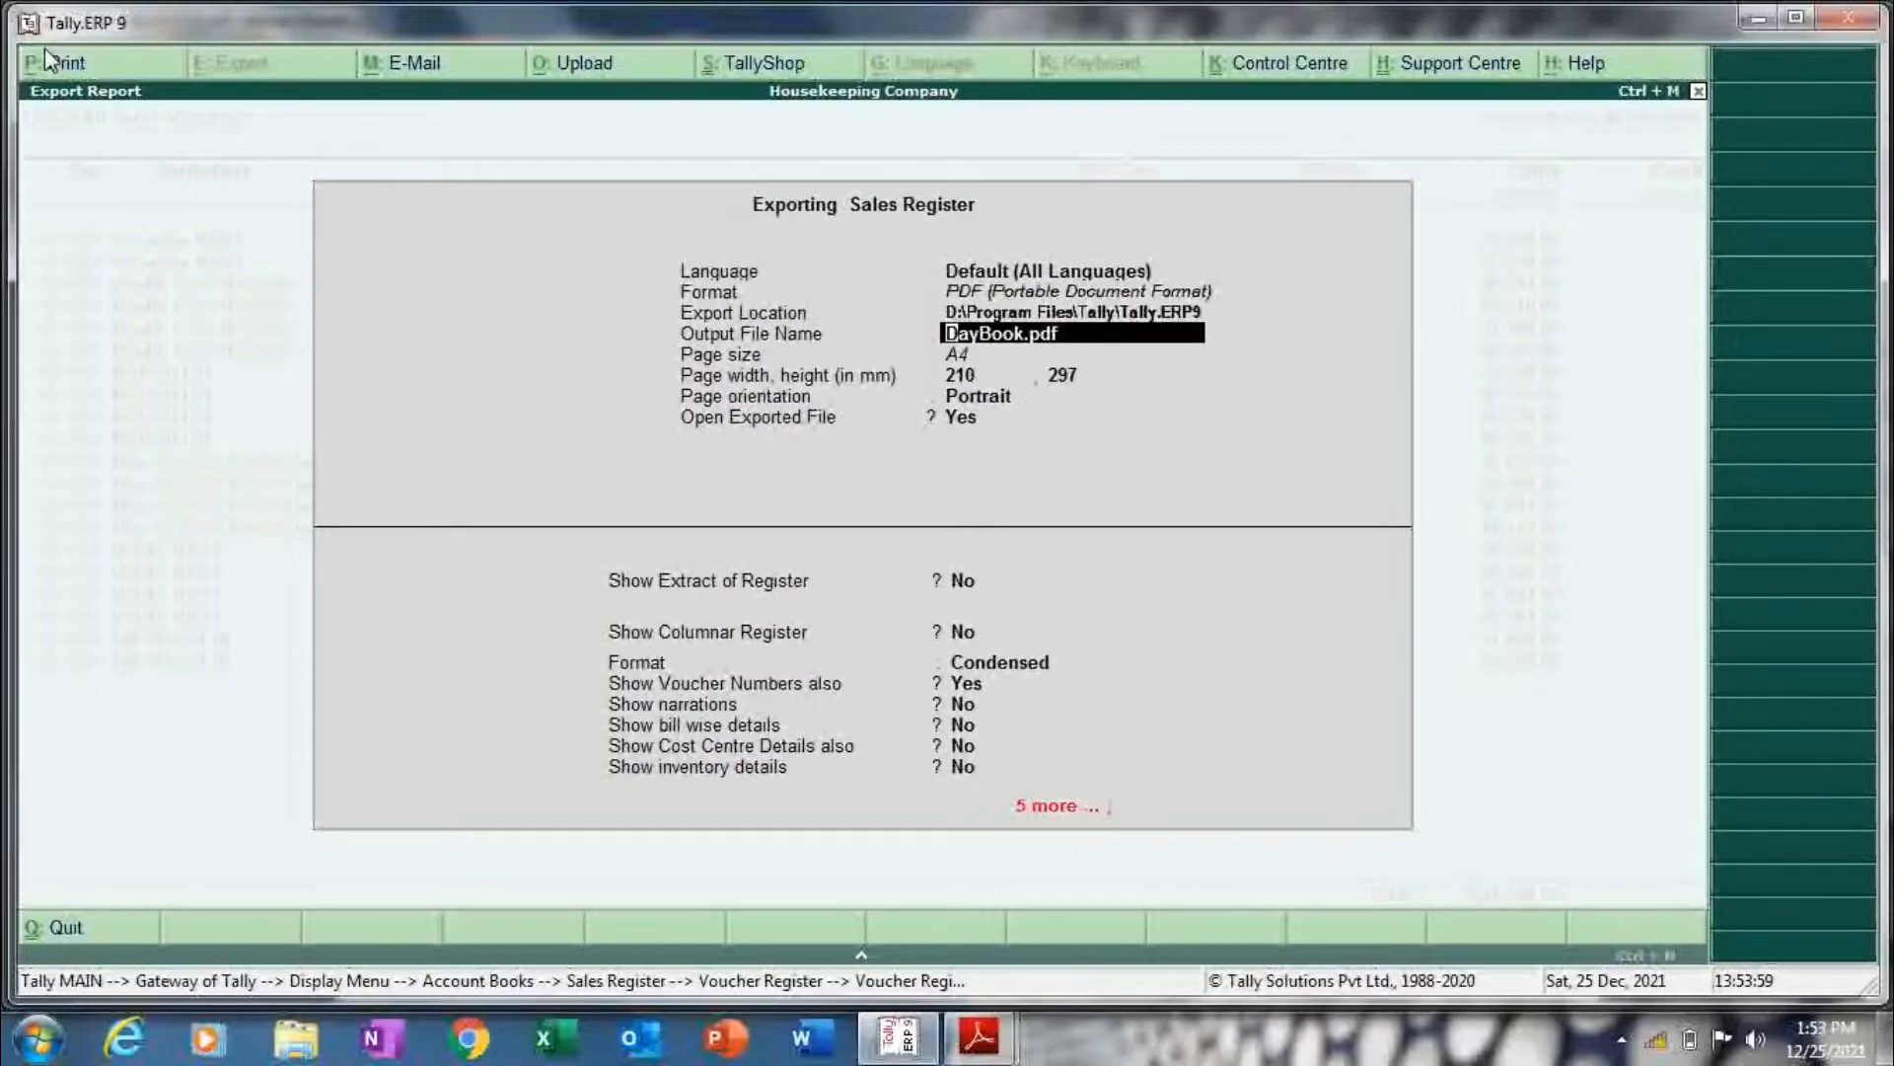
type("ju")
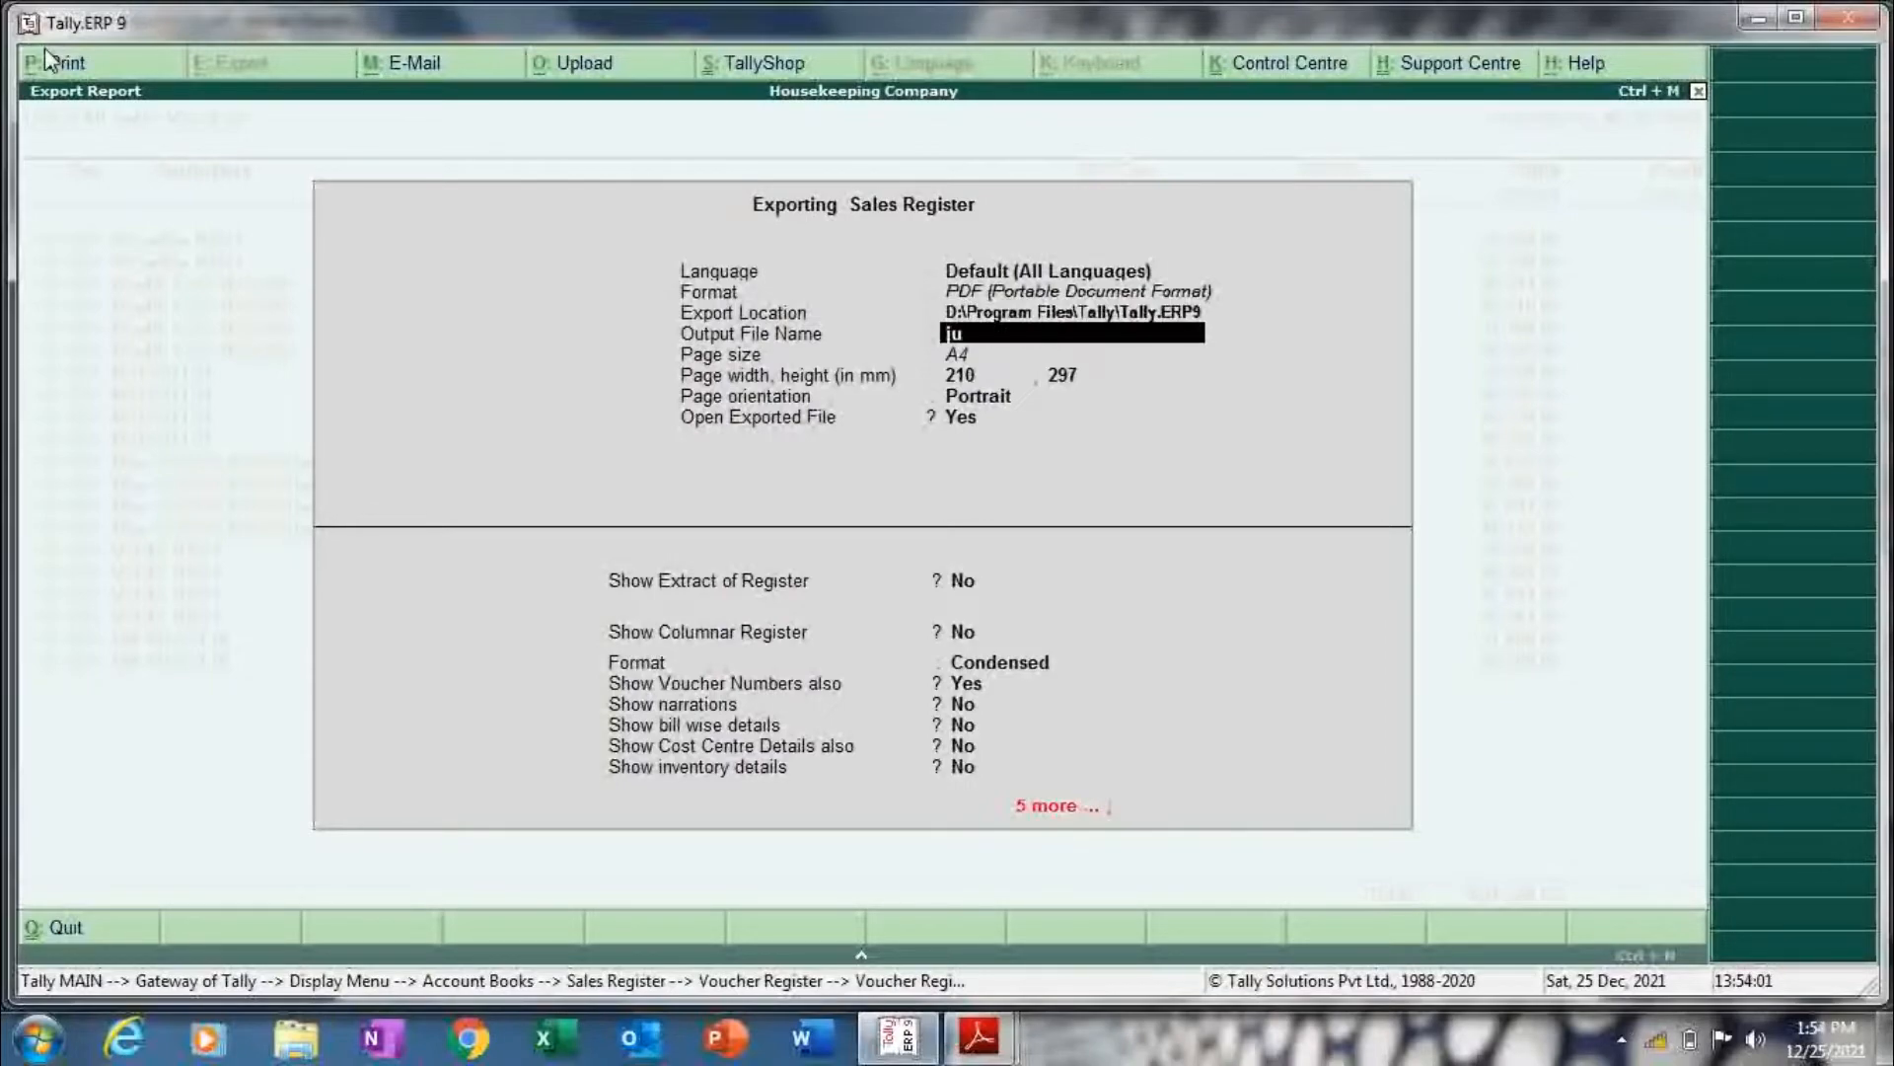
type("ne total sales 21-22")
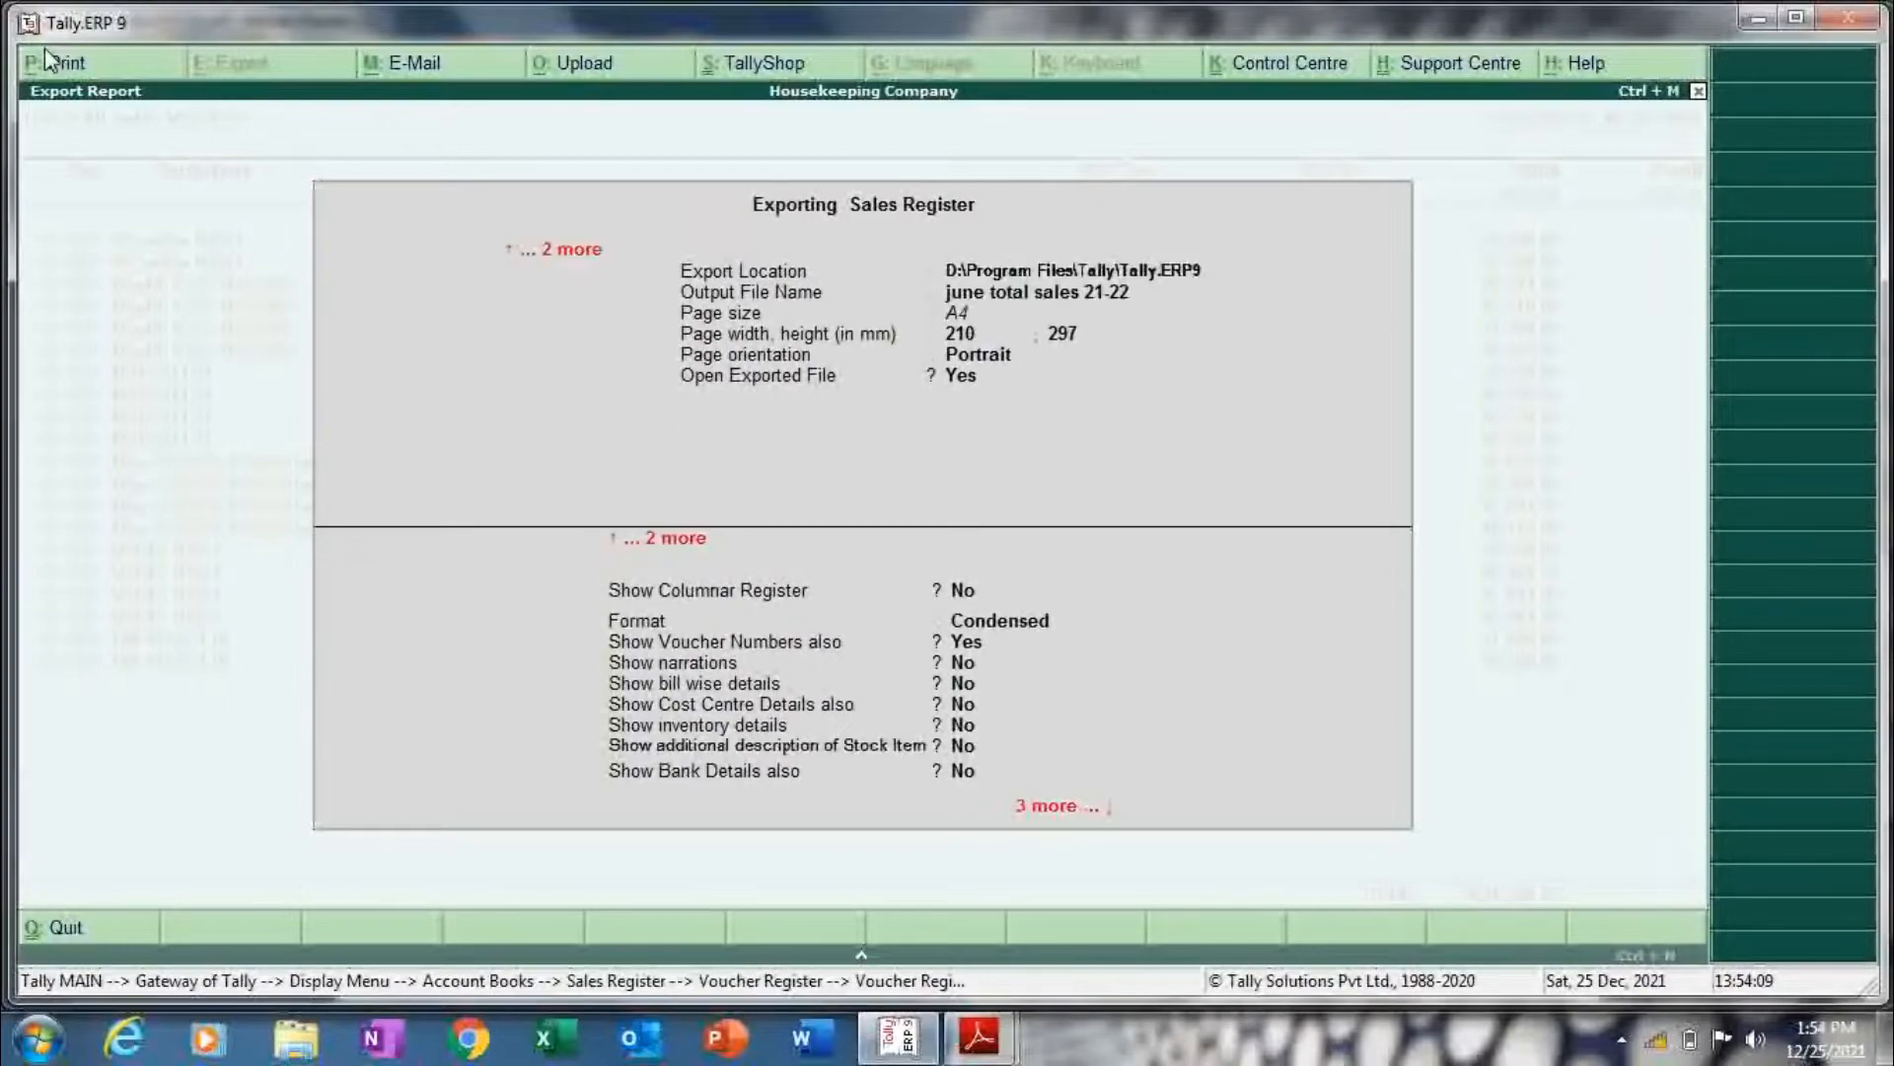
key("ctrl+a")
- Switch to Adobe Reader to check the exported Sales Register PDF, and return to Tally.ERP 9
key("alt+Tab")
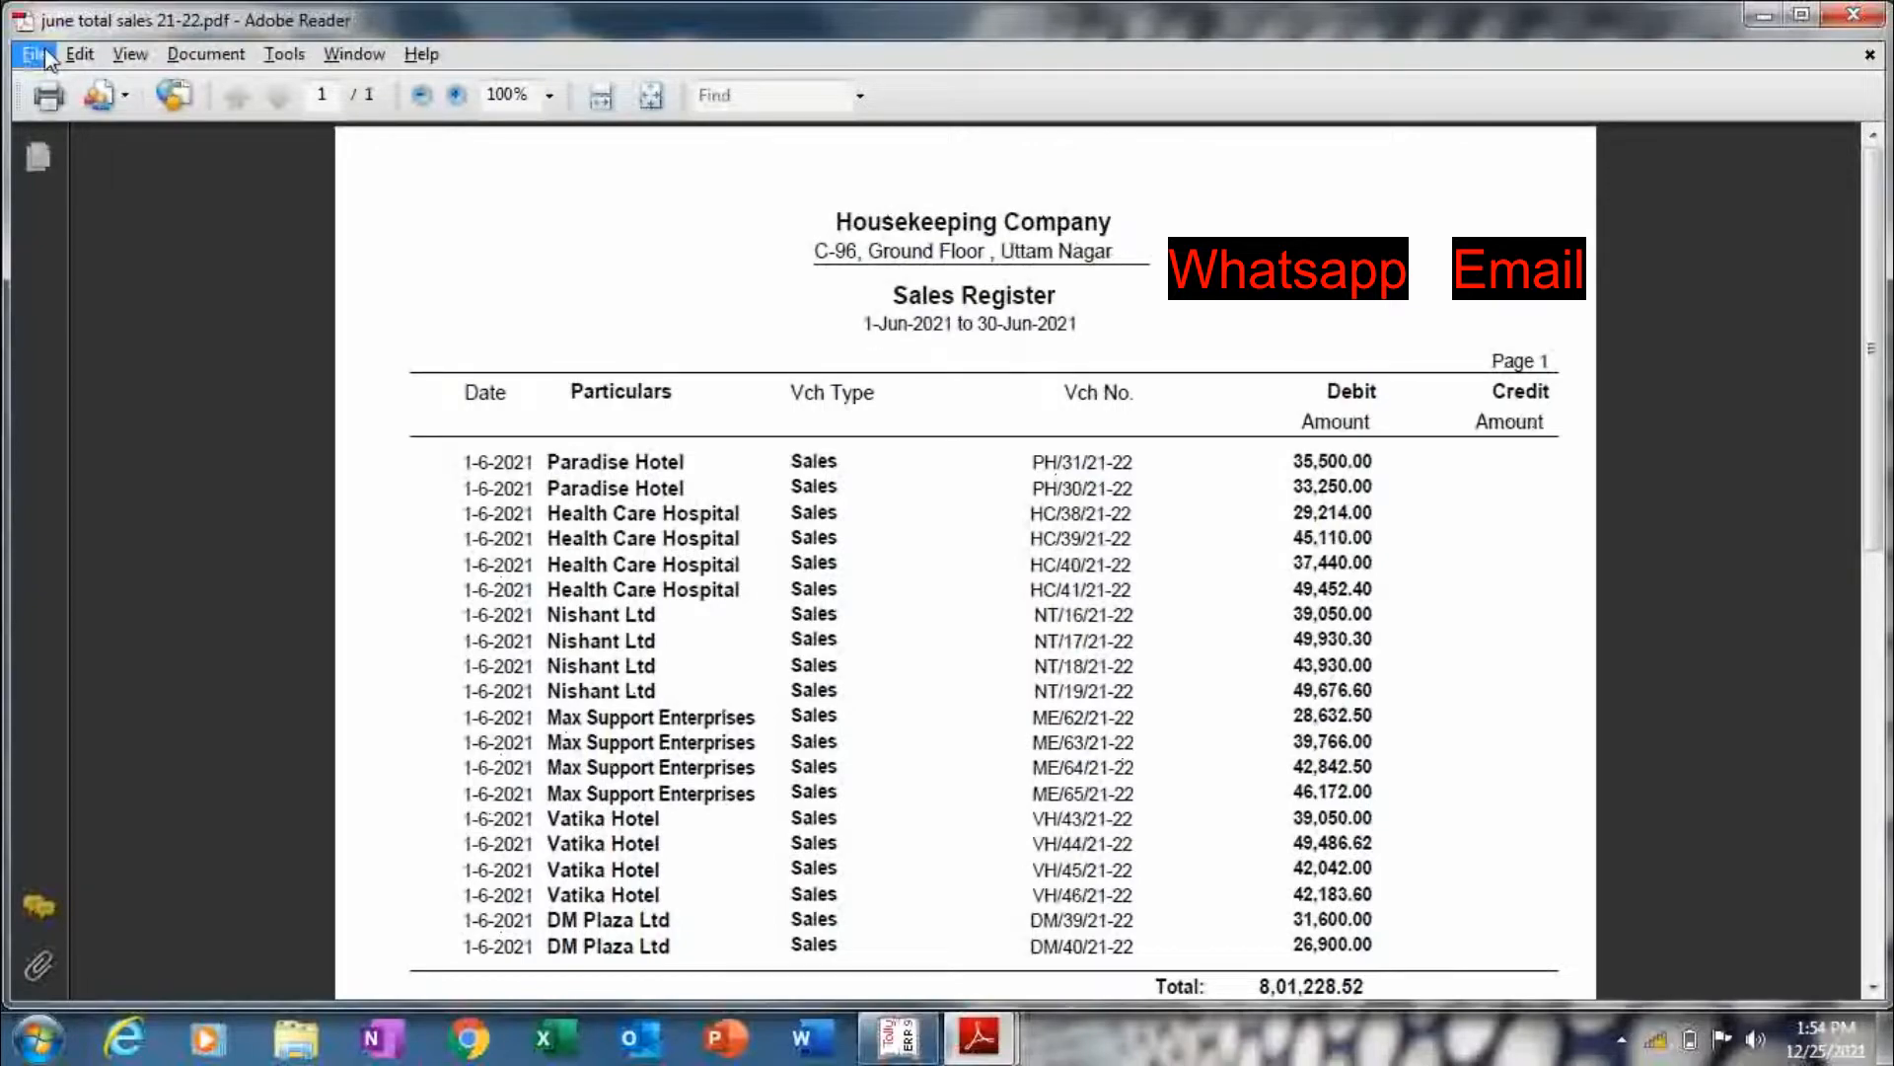
key("alt+Tab")
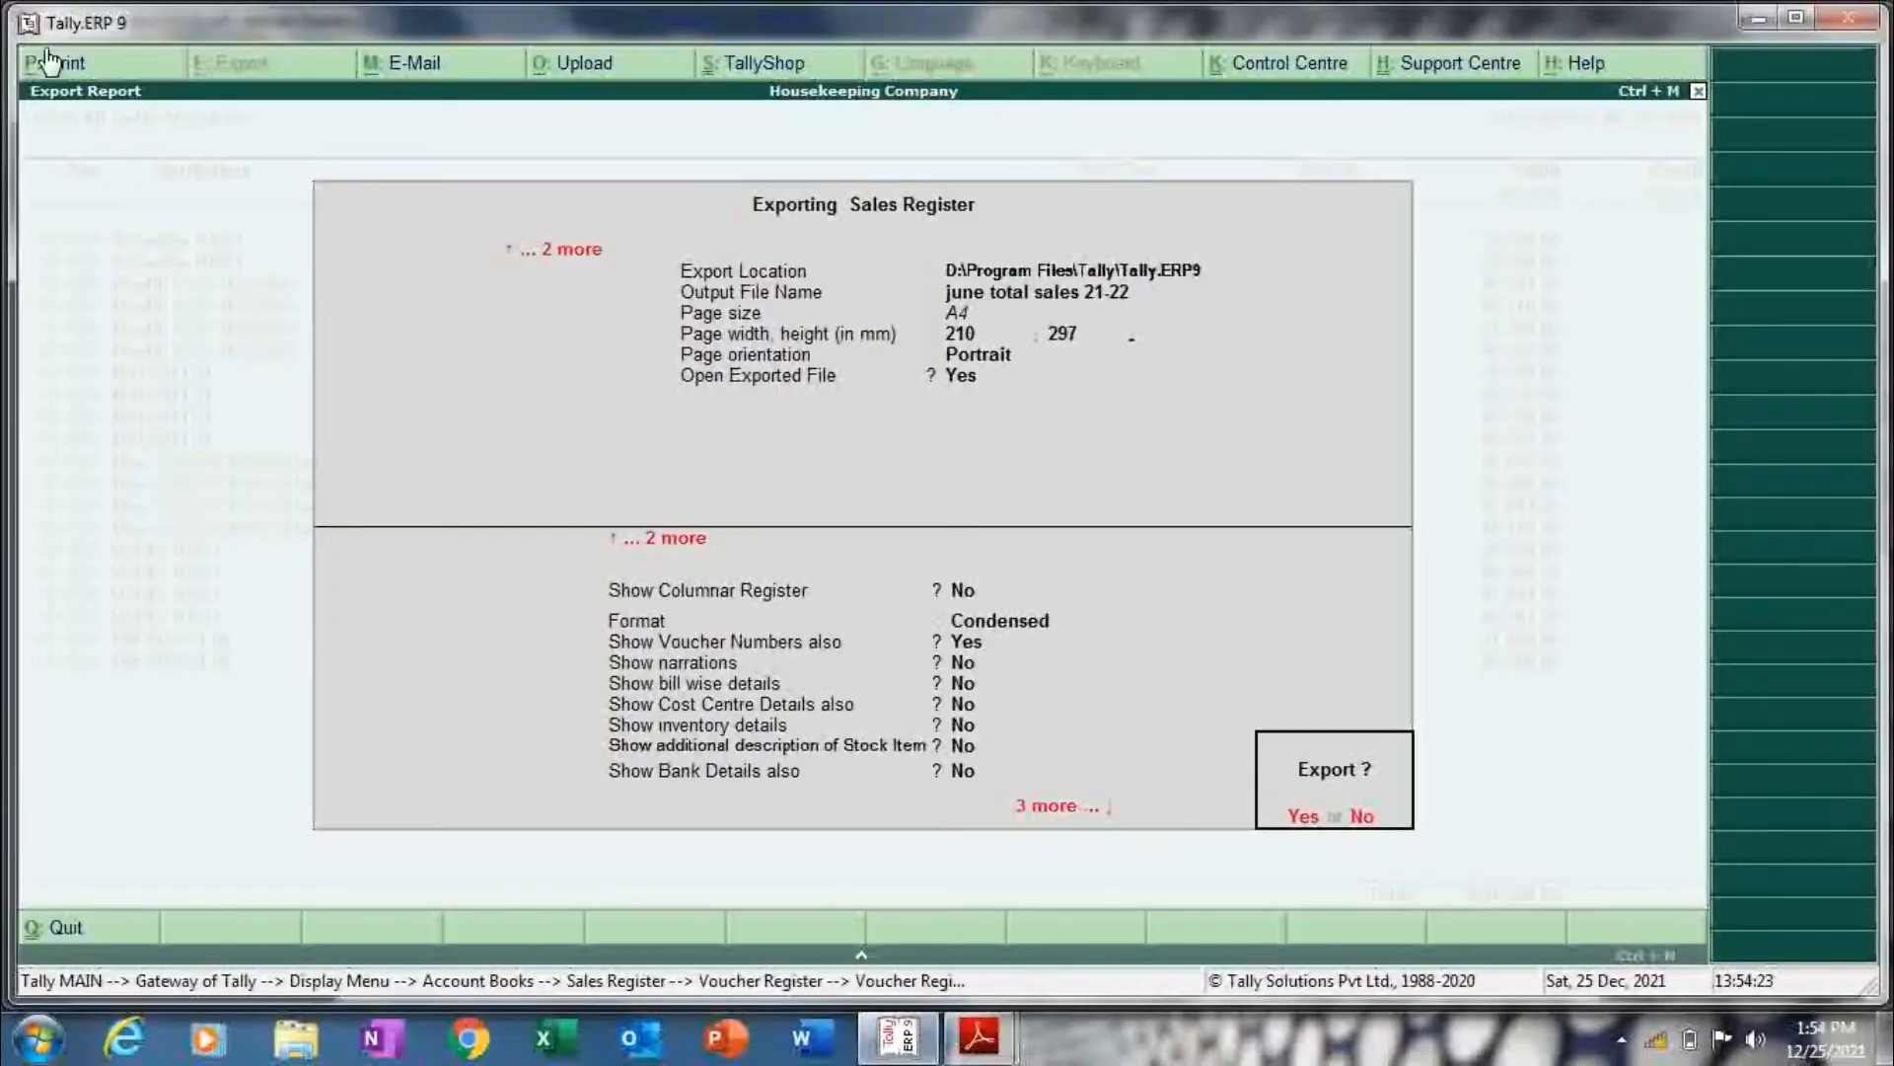
- Leave the sales register export and the sales registers, going back to the Gateway of Tally
key("Escape")
key("Escape")
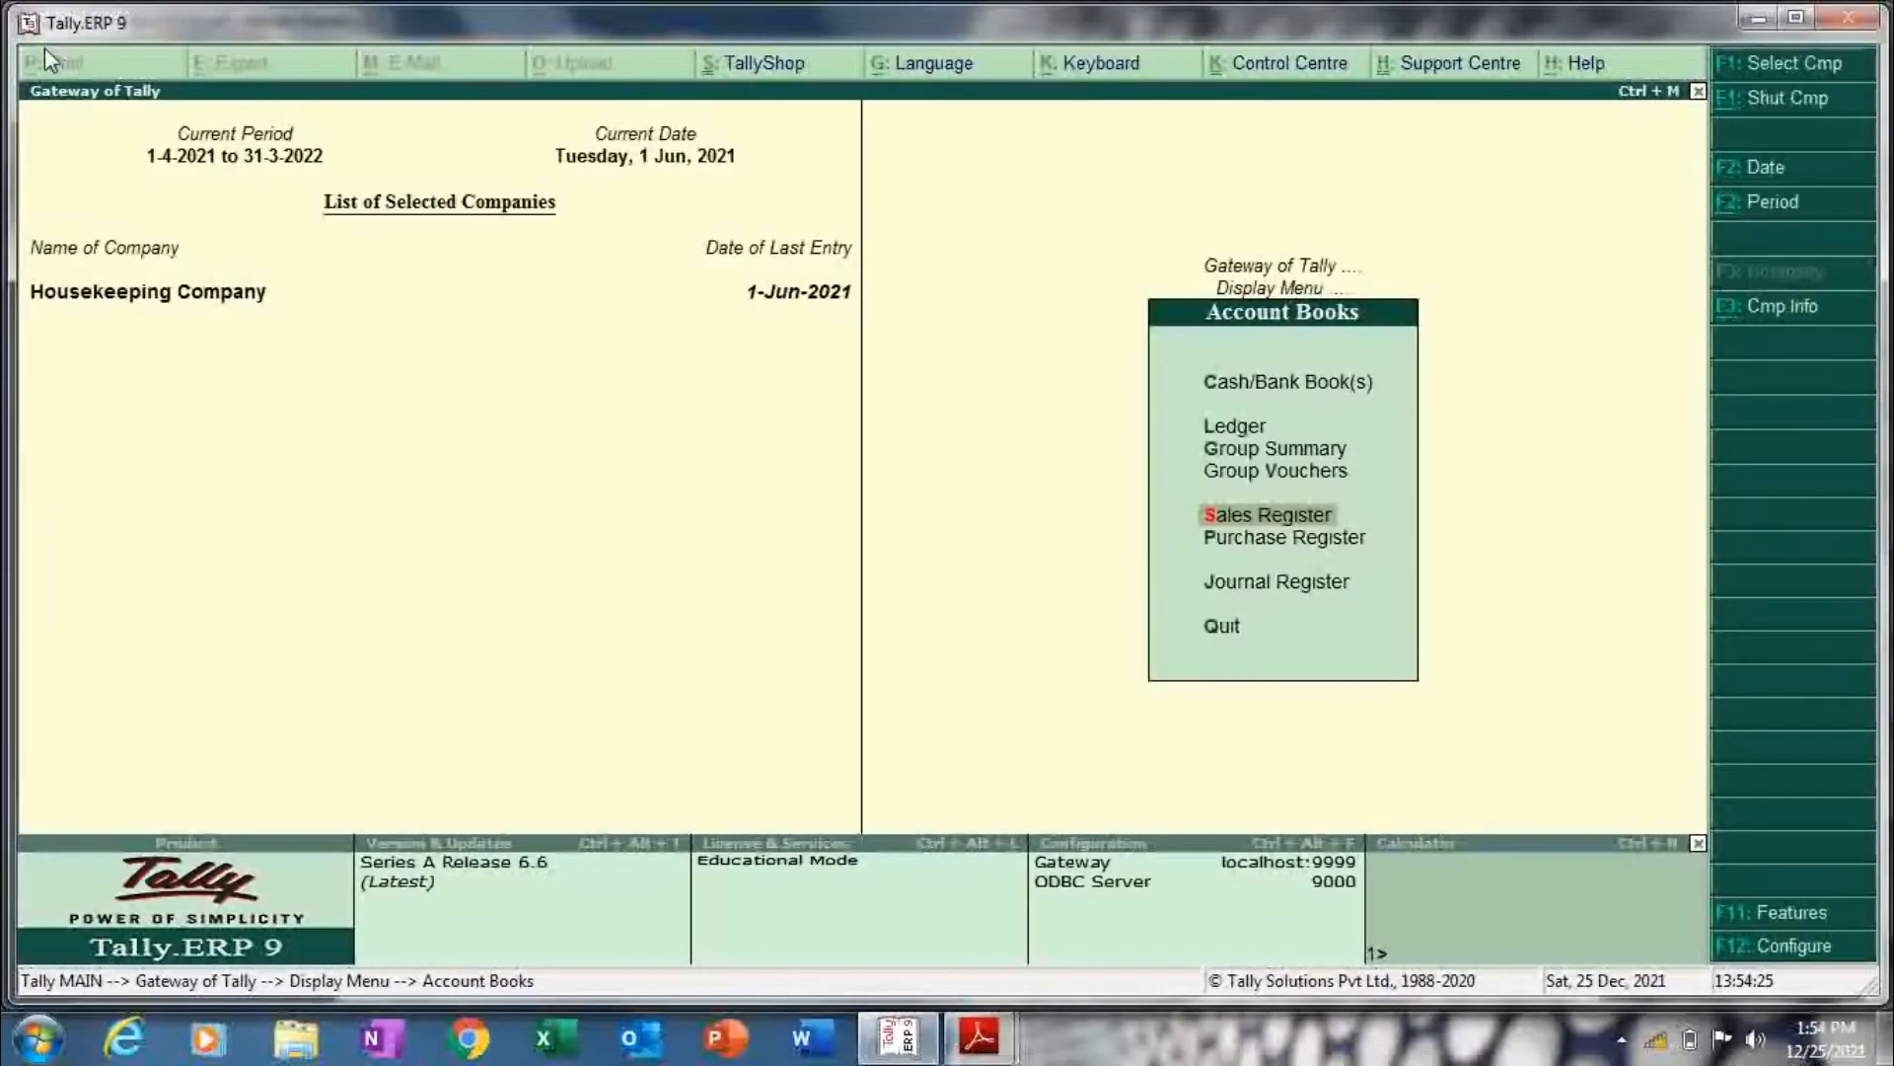
key("Escape")
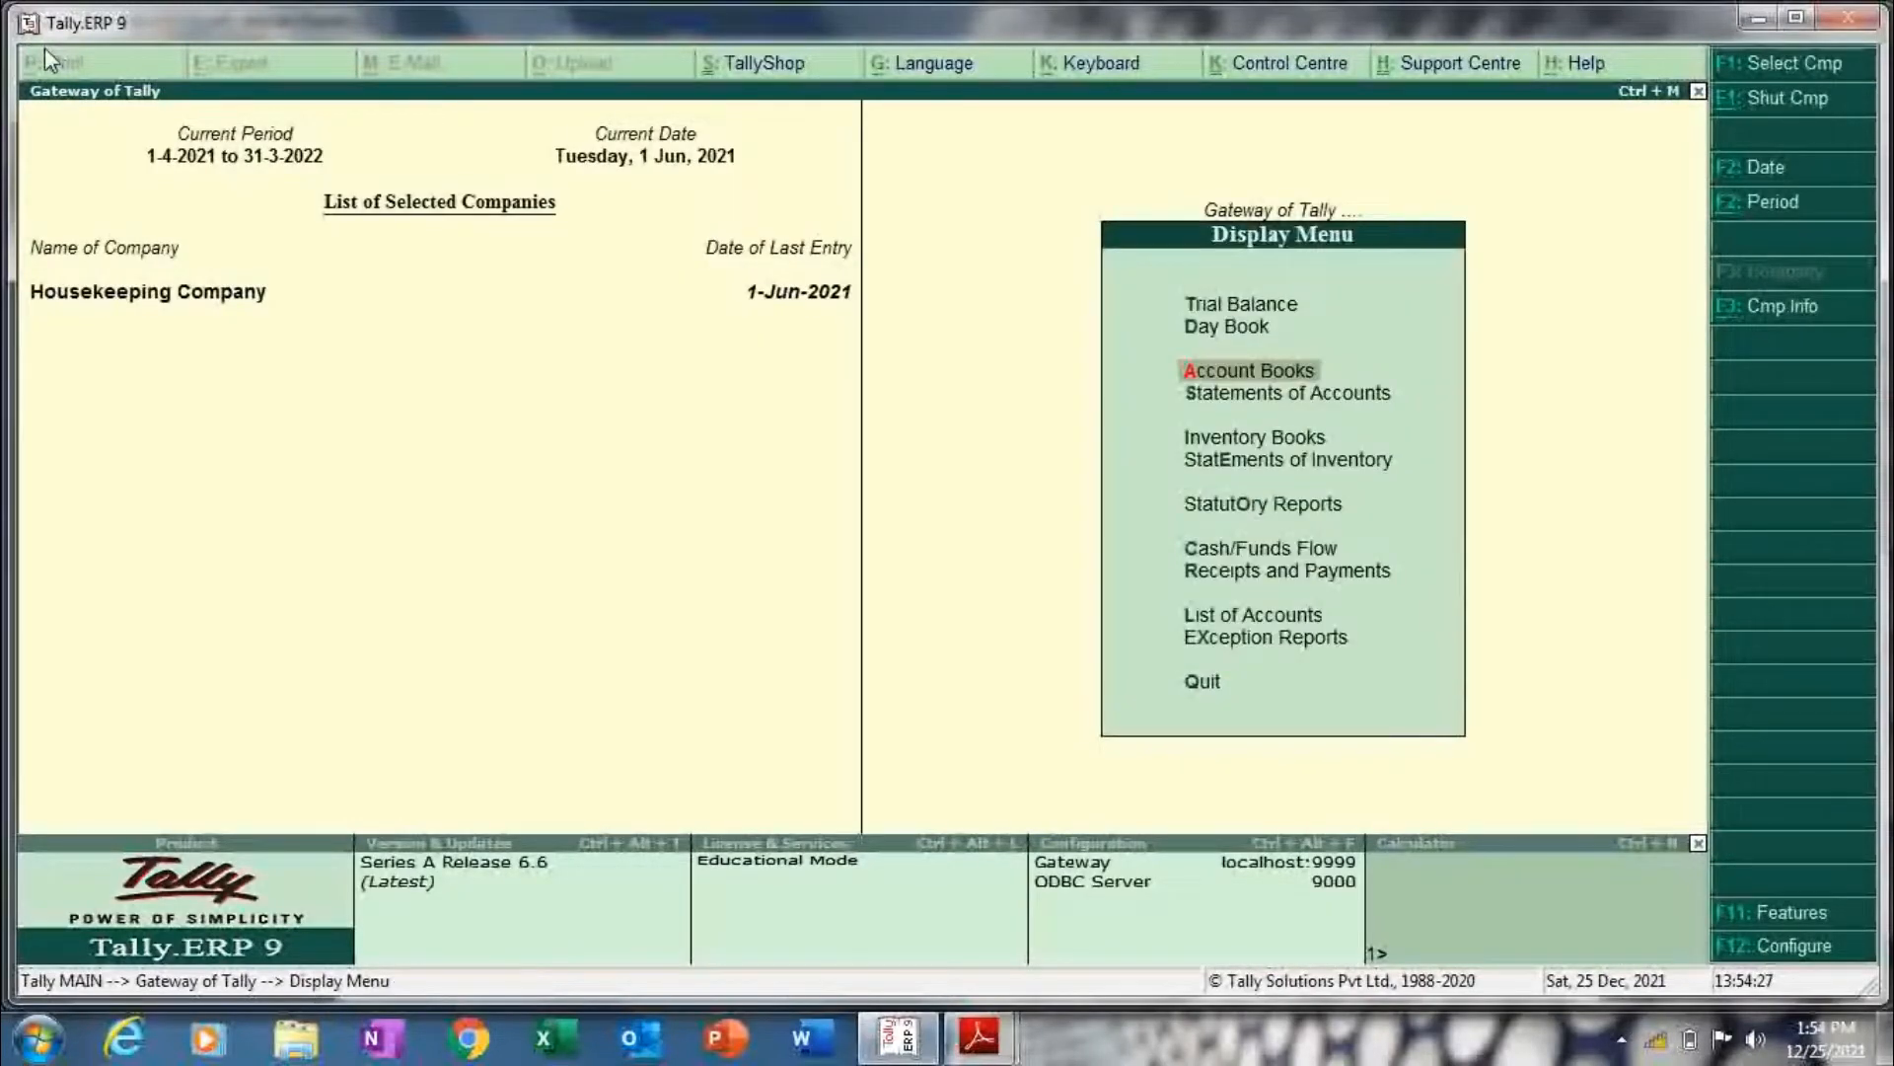
key("Escape")
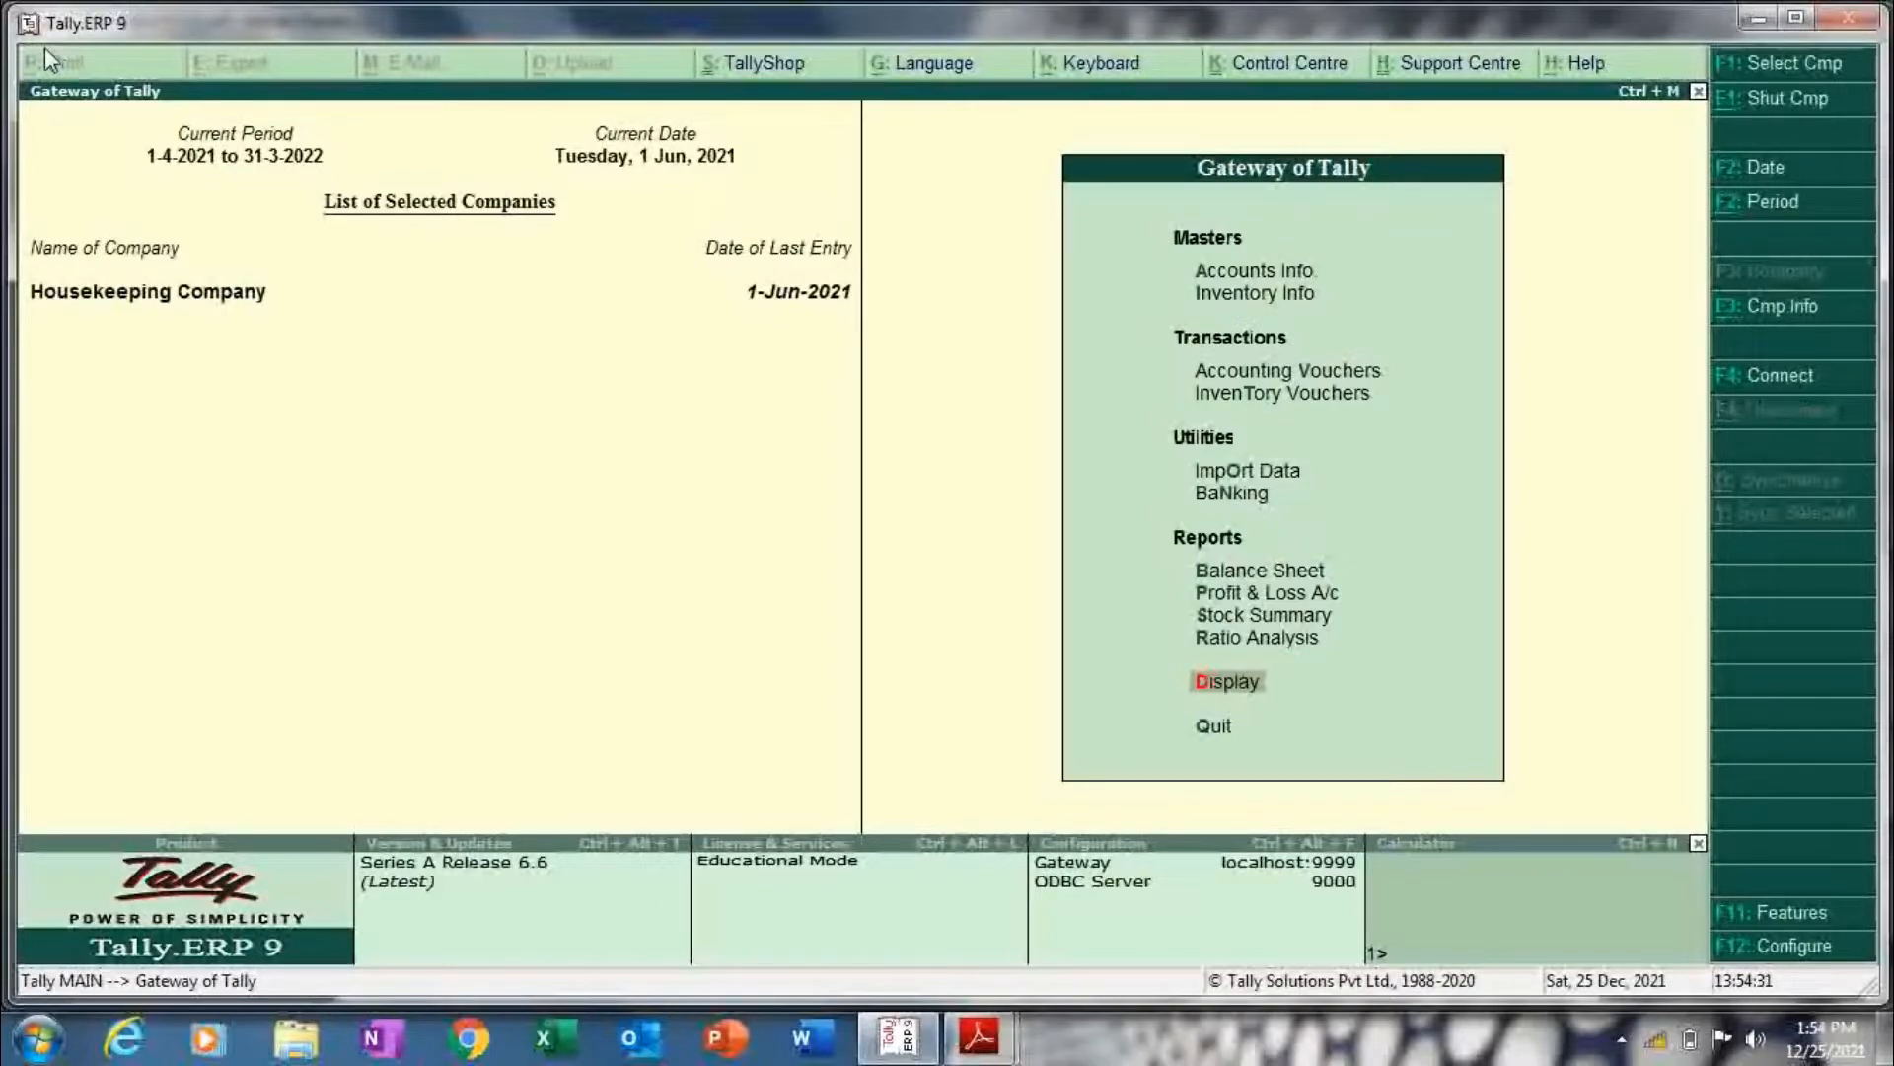
key("d")
key("a")
key("p")
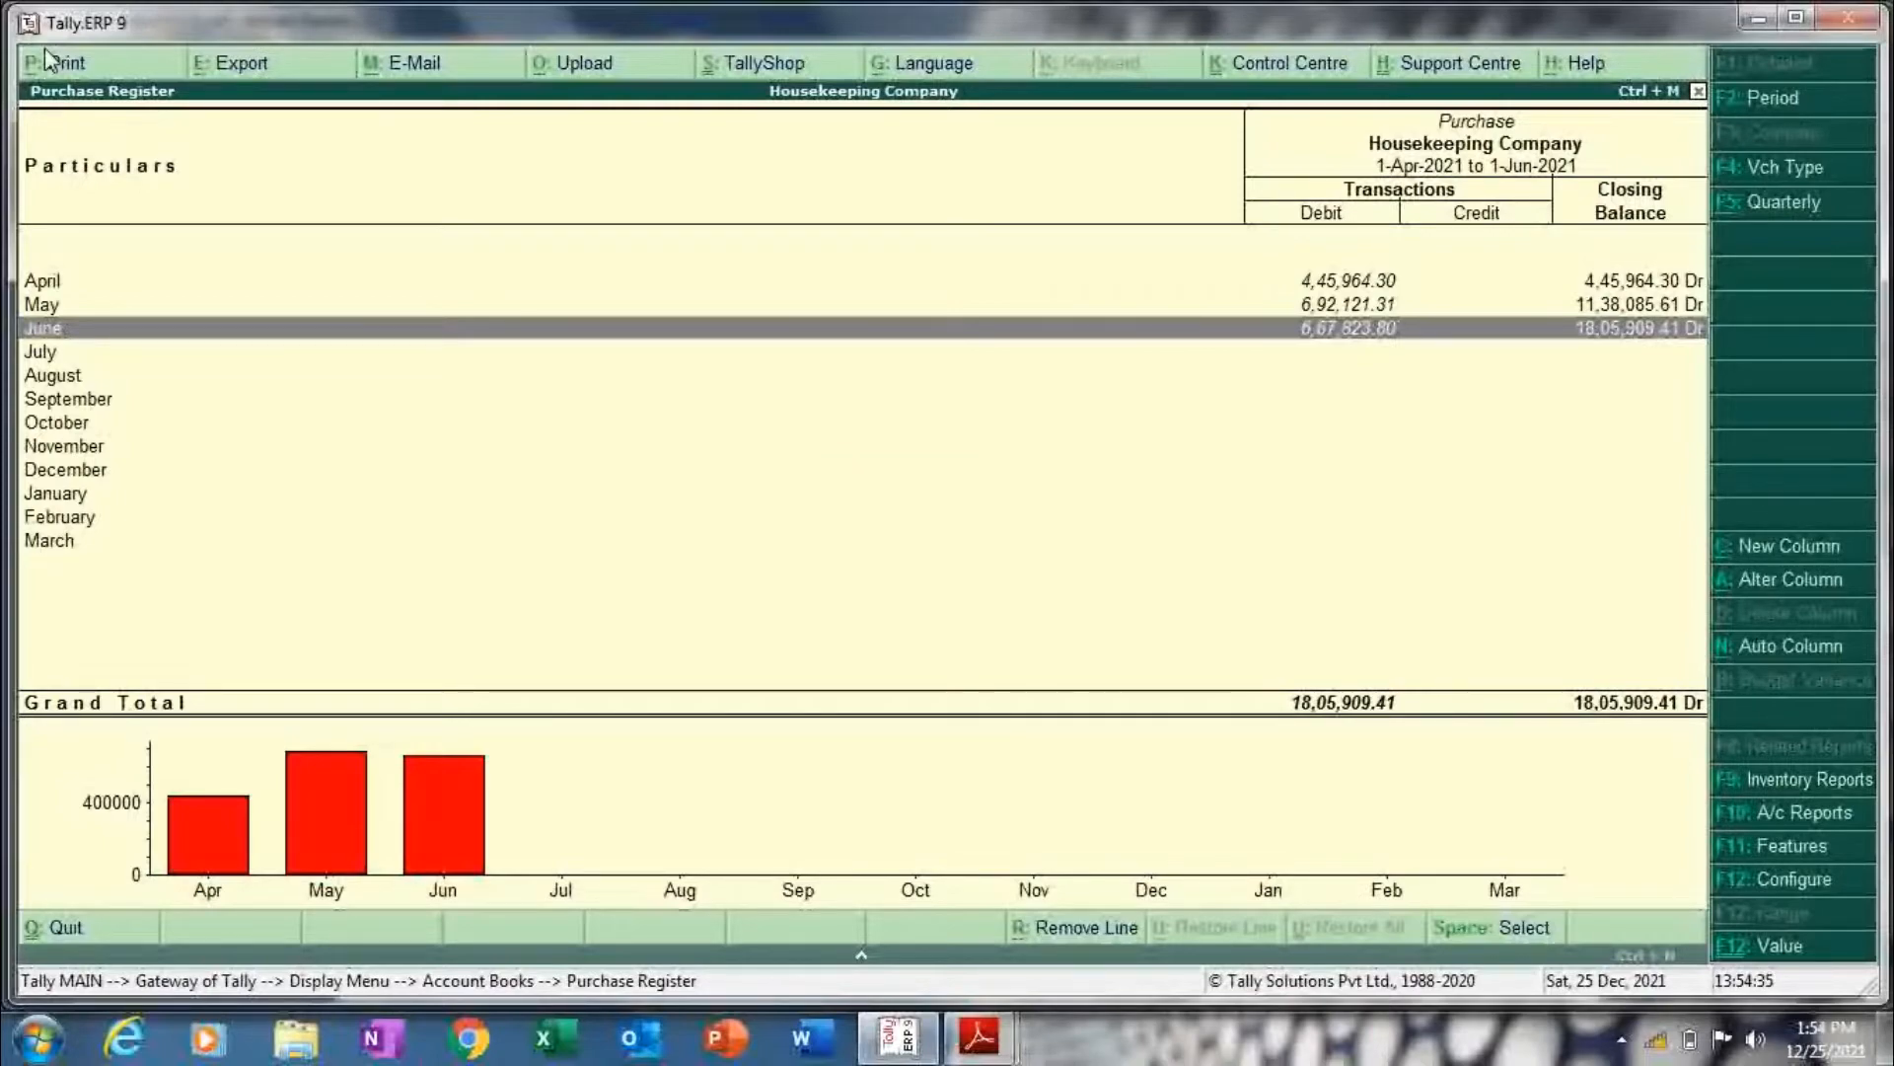
key("Escape")
key("Escape")
key("Escape")
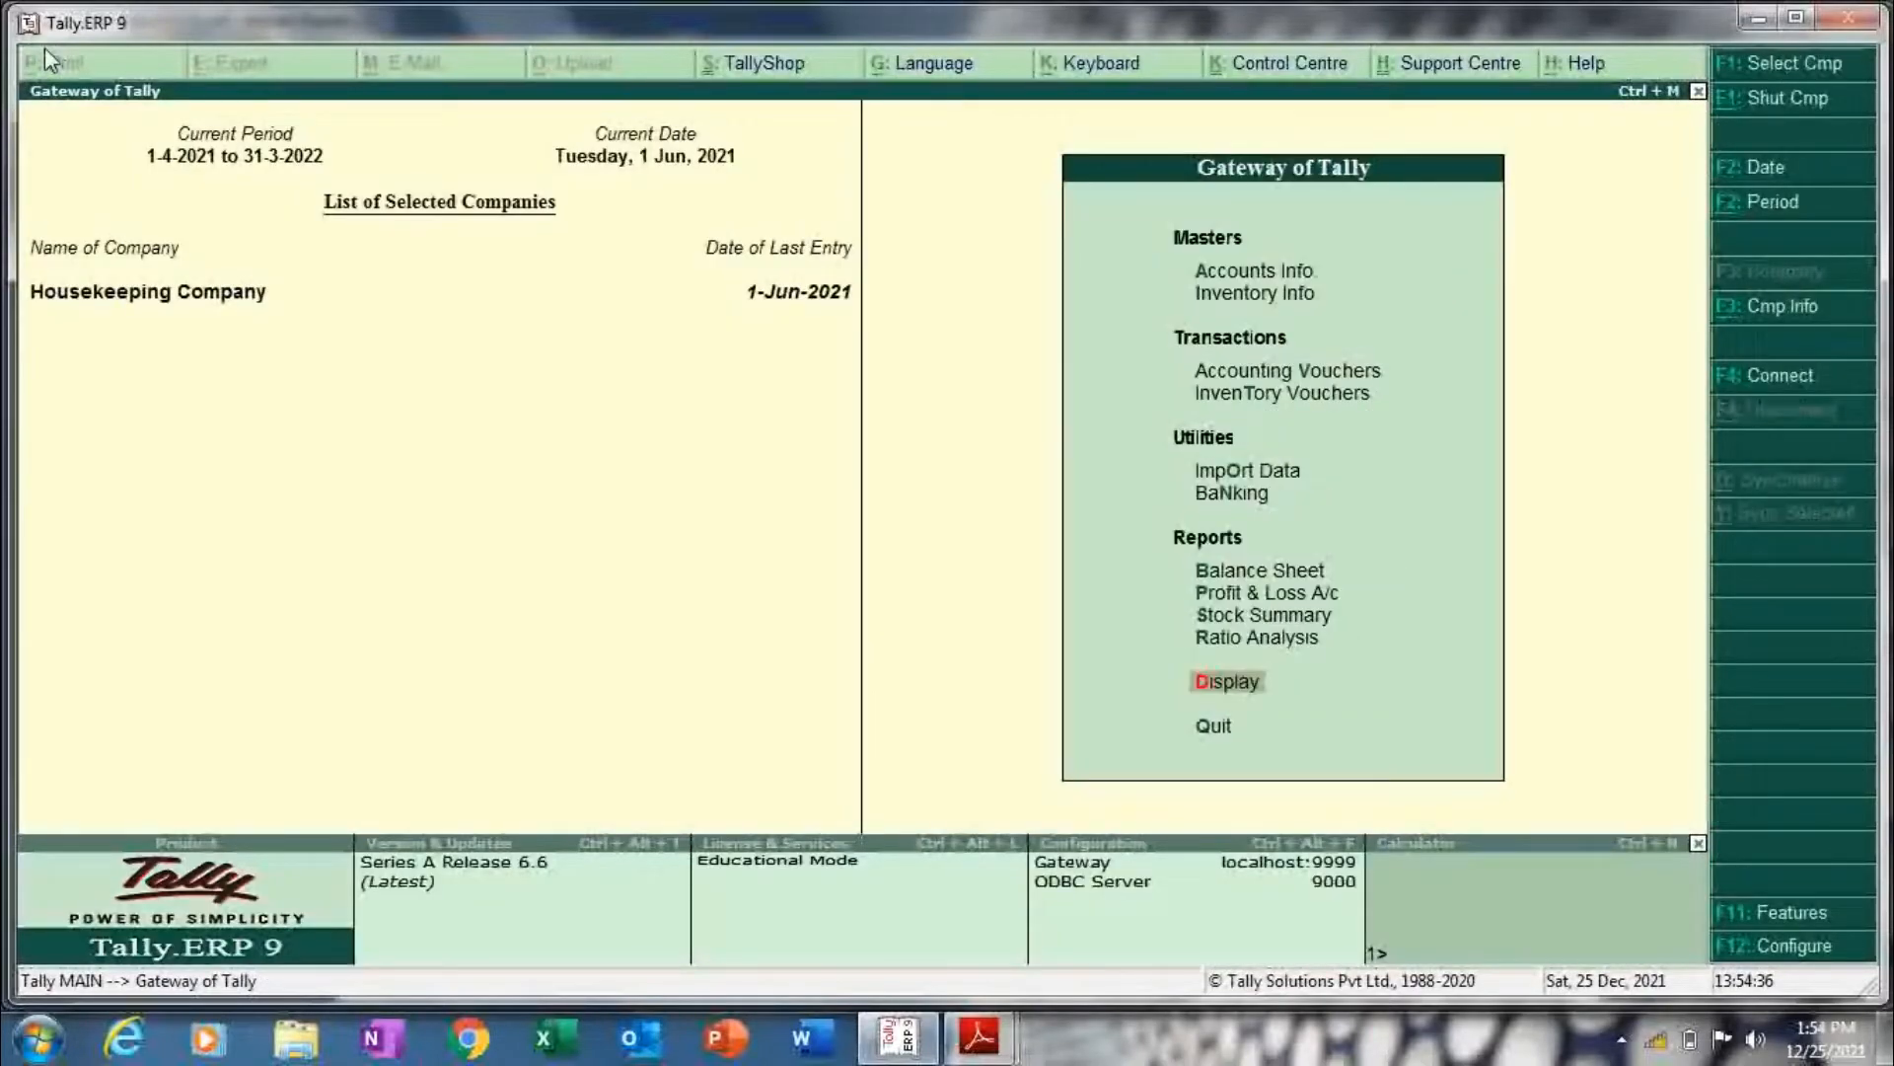
- Open the Purchase Register from the Account Books reports
key("Down")
key("Up")
key("Return")
key("Down")
key("Down")
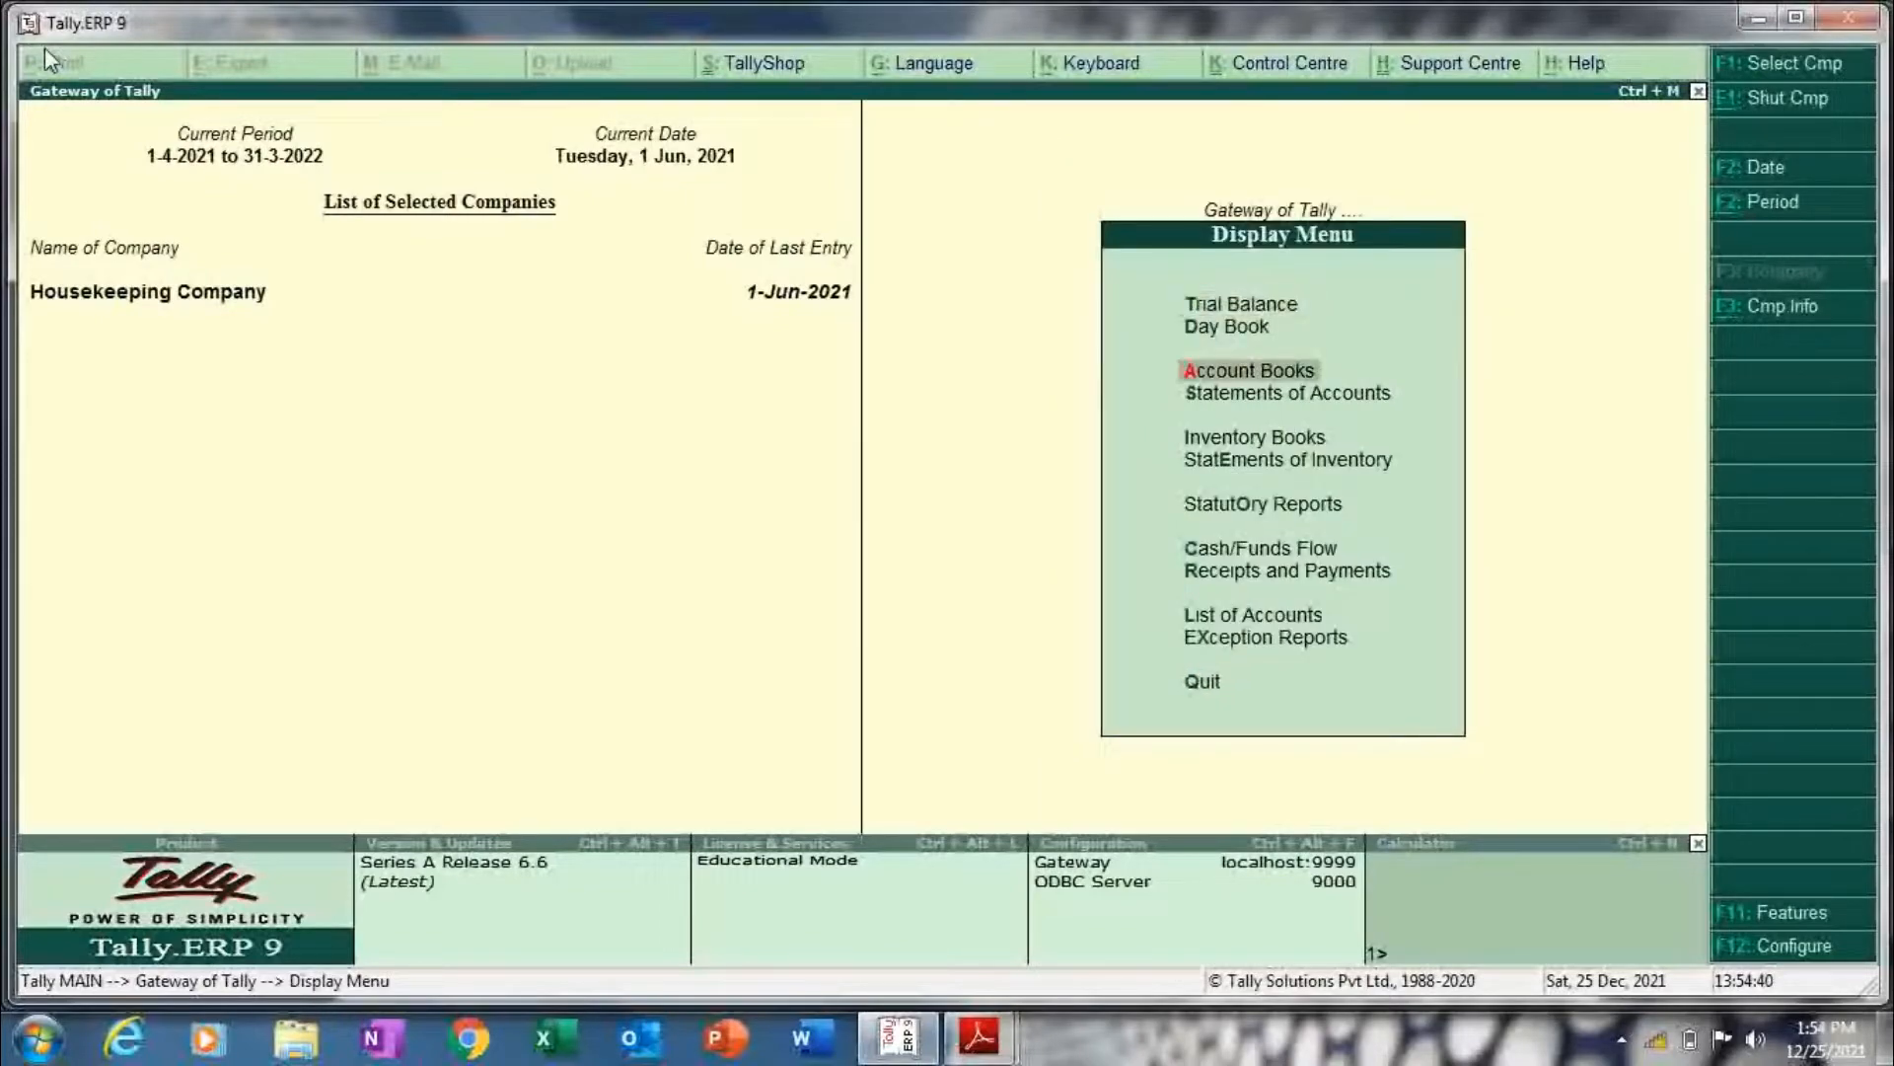
key("Return")
key("Down")
key("Down")
key("Down")
key("Down")
key("Down")
key("Down")
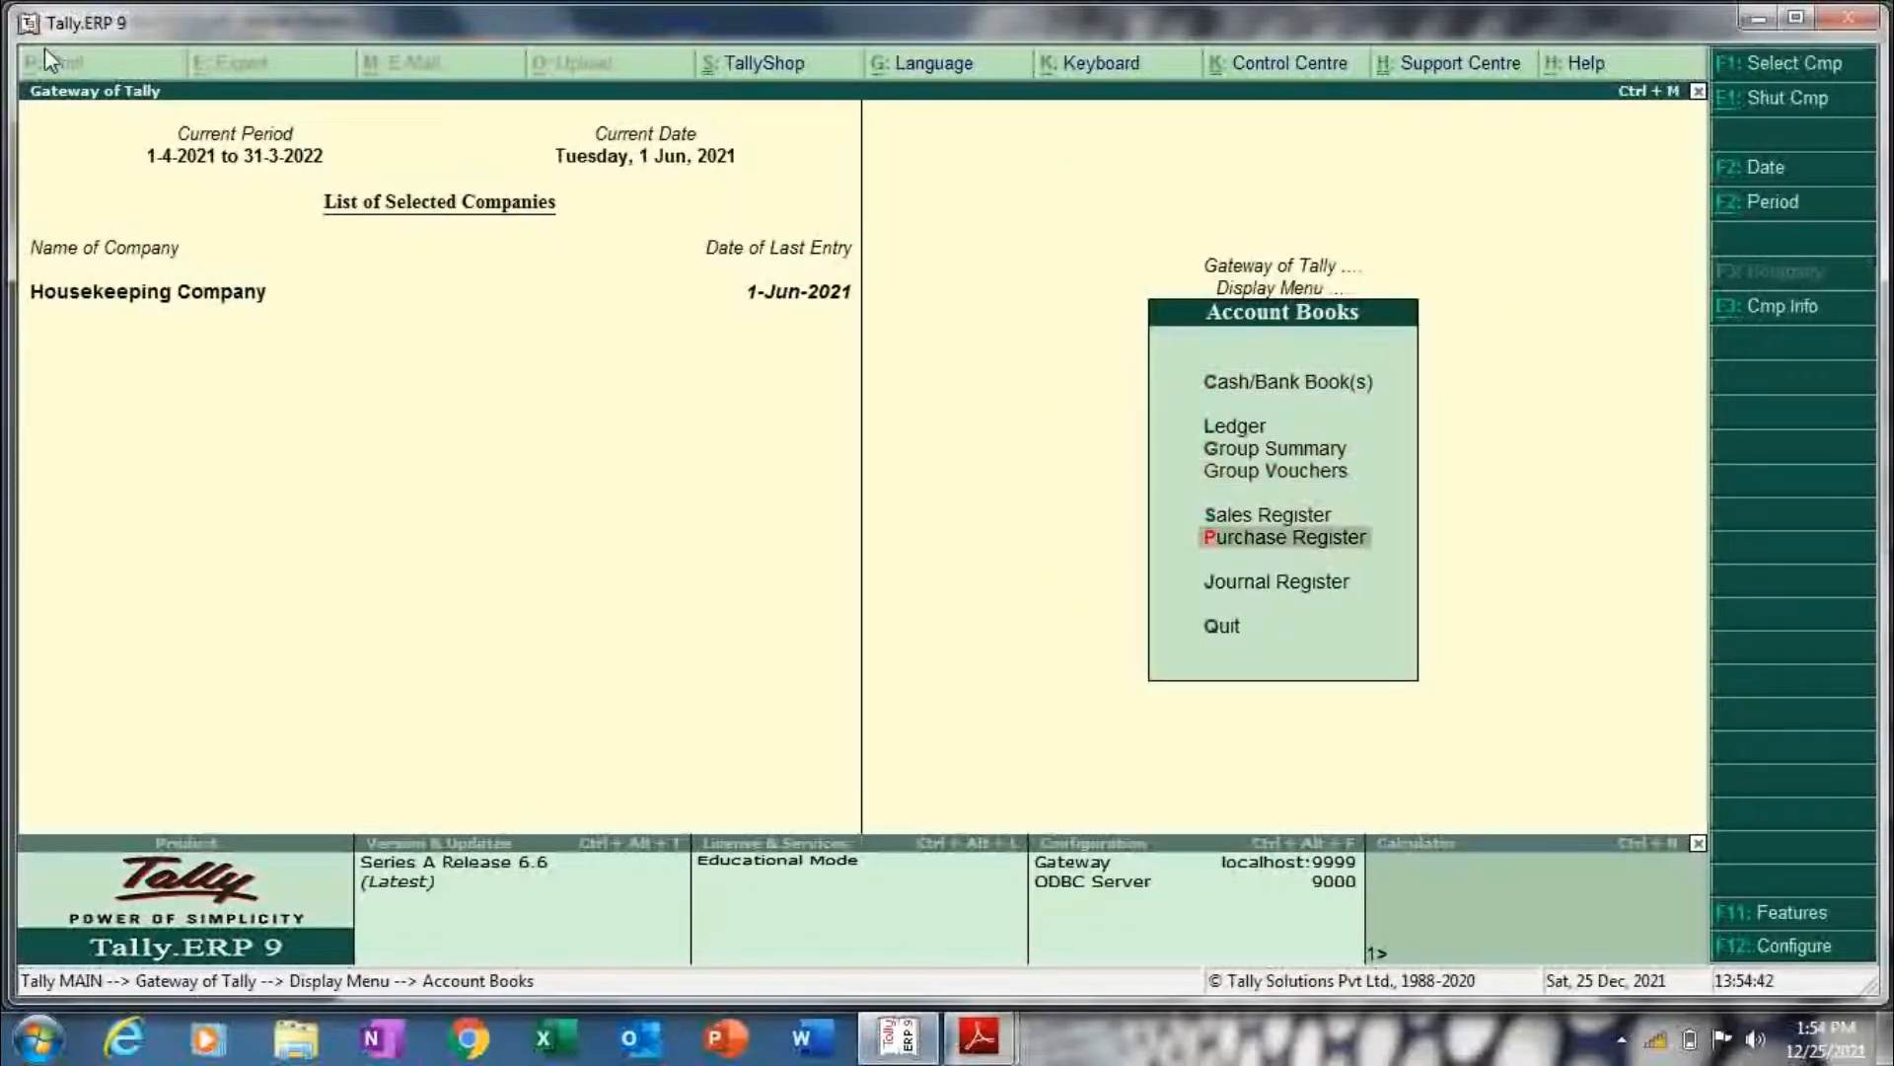
key("Up")
key("Return")
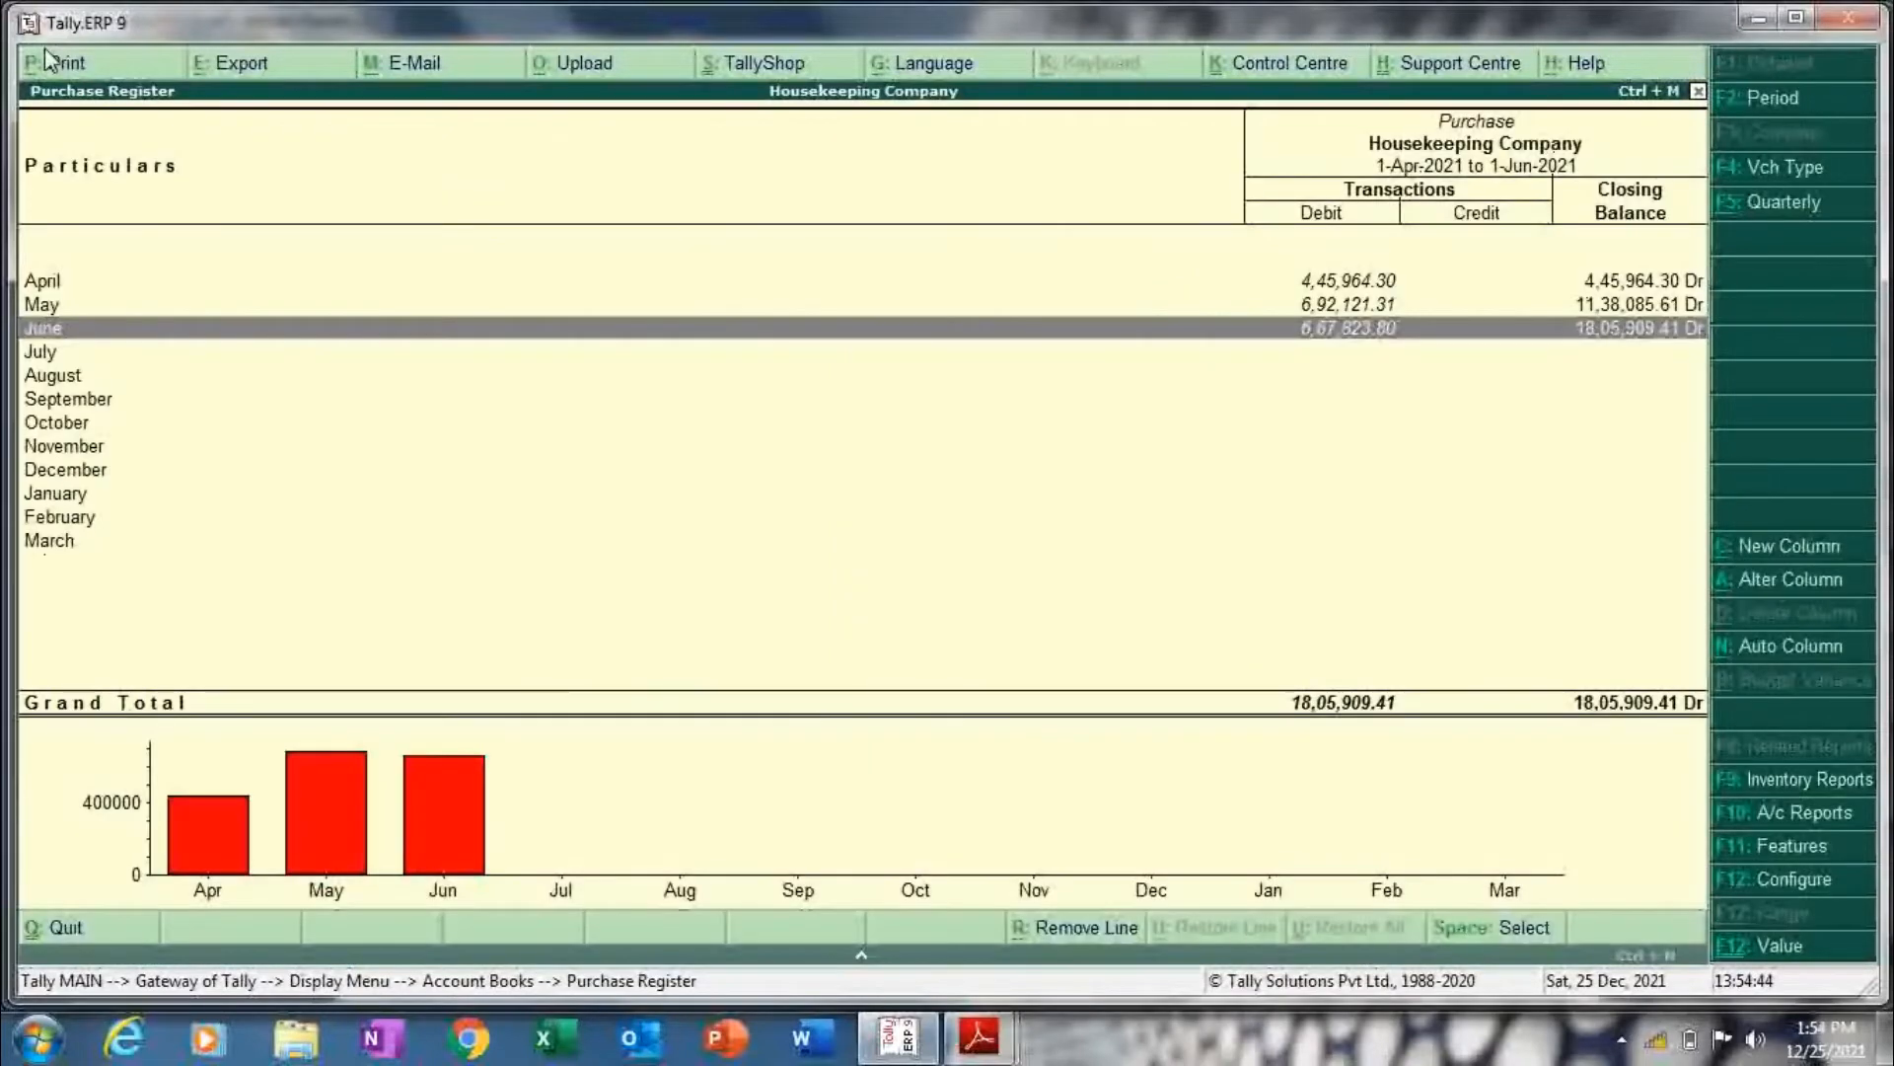
- Examine the monthly purchase totals for April, May and June and the grand total in the Purchase Register
key("Up")
key("Up")
key("space")
key("space")
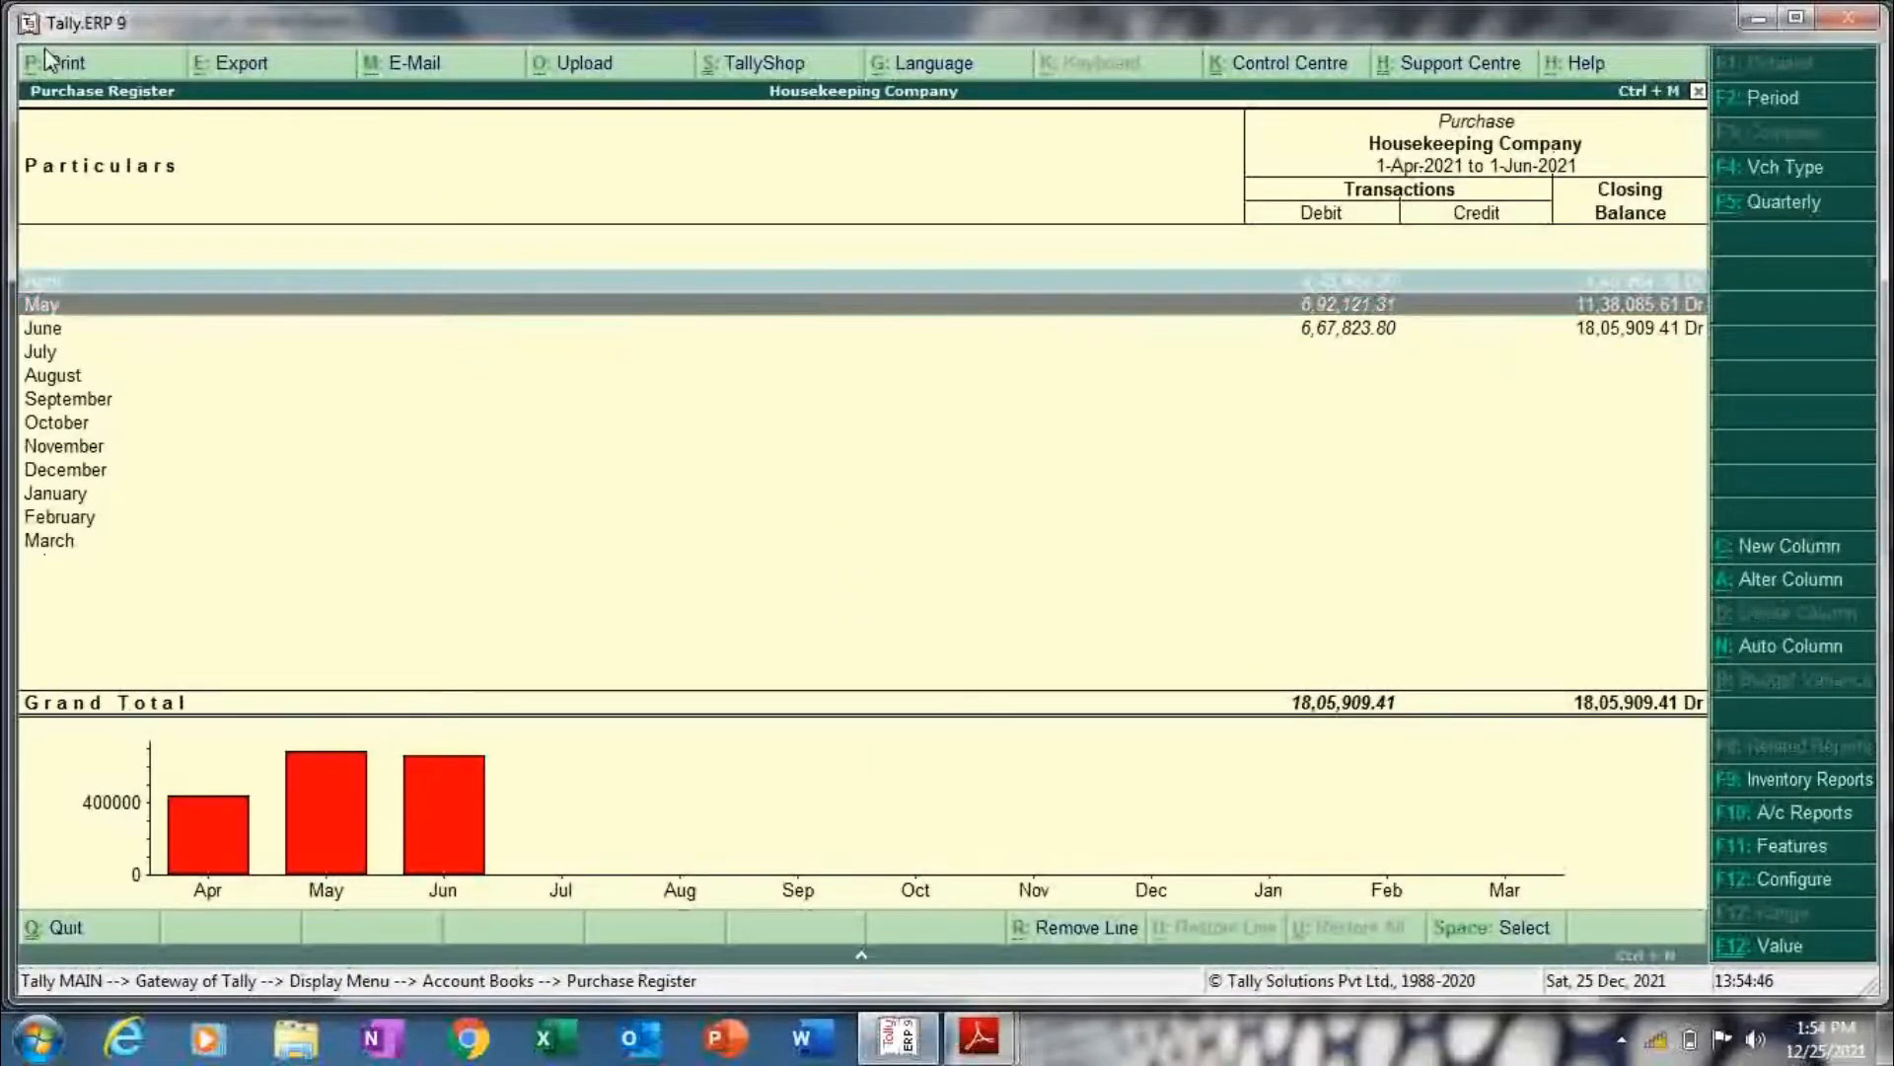
key("space")
key("Up")
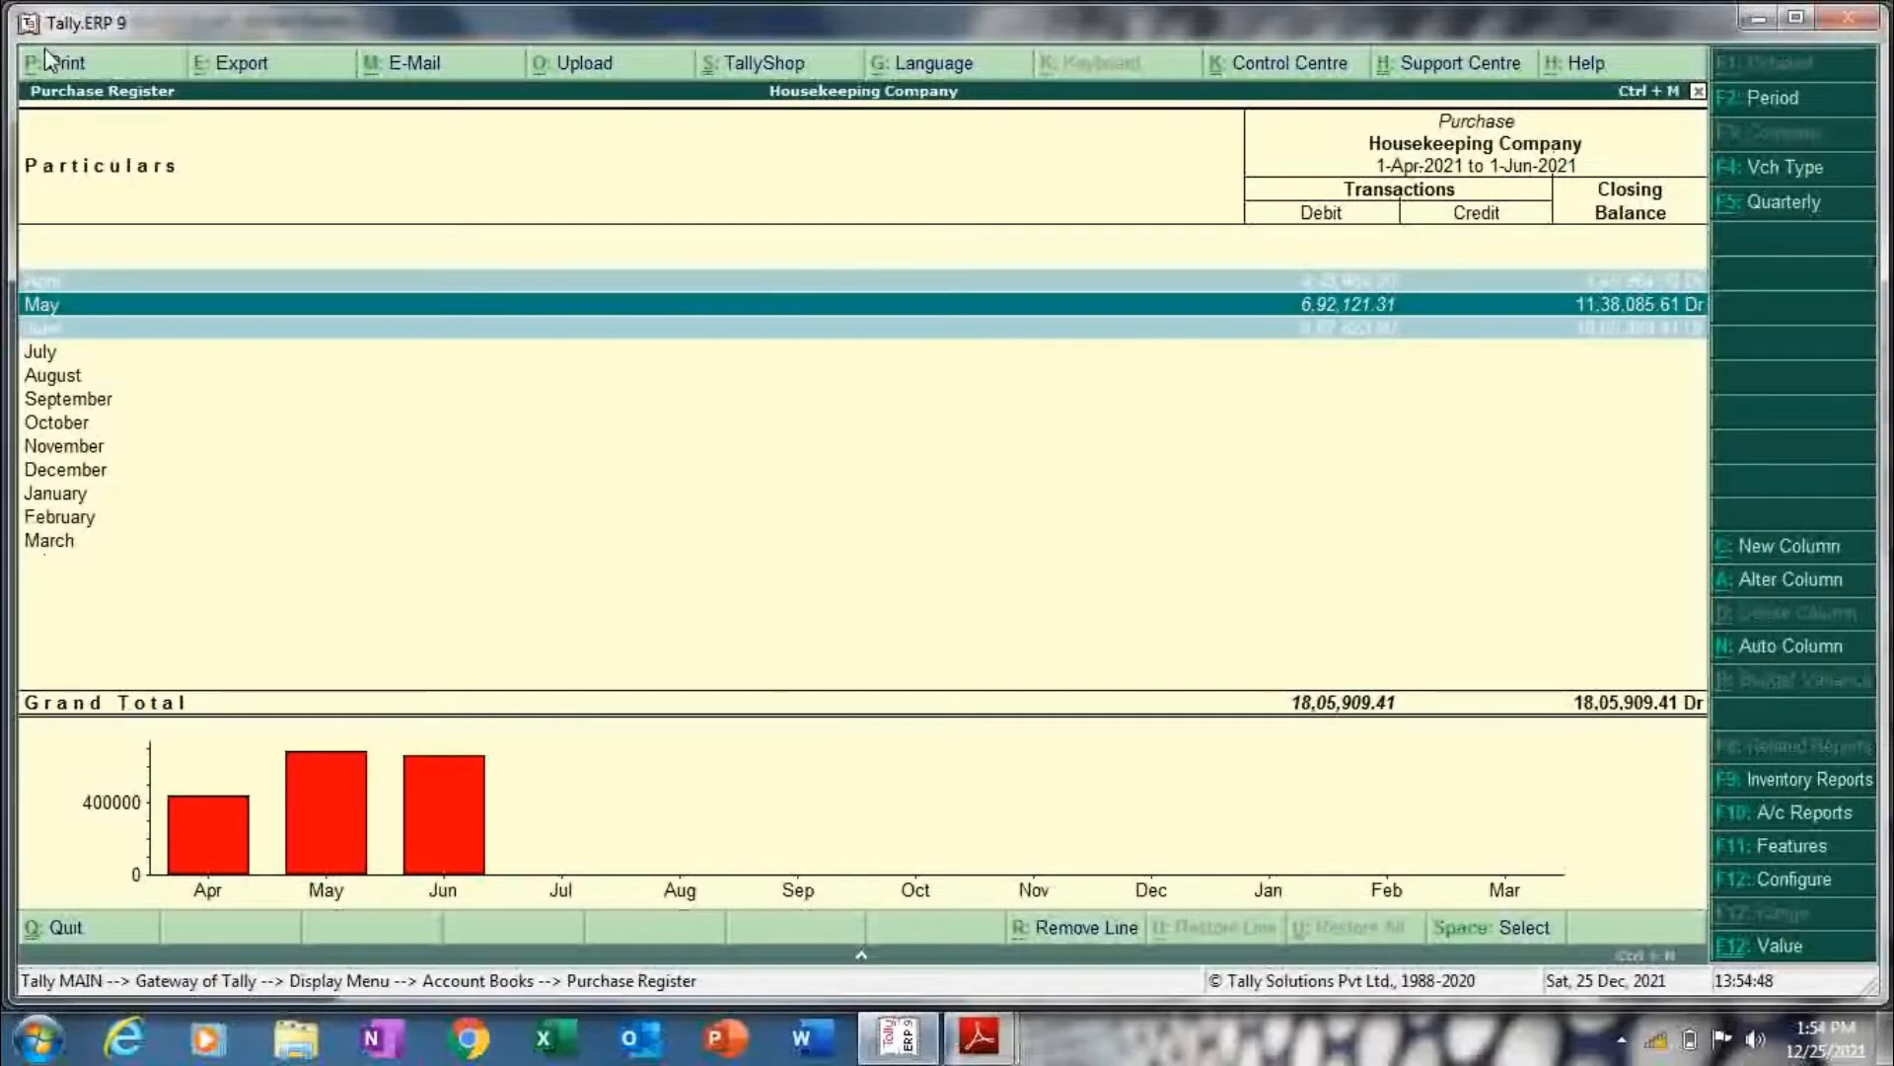
key("Up")
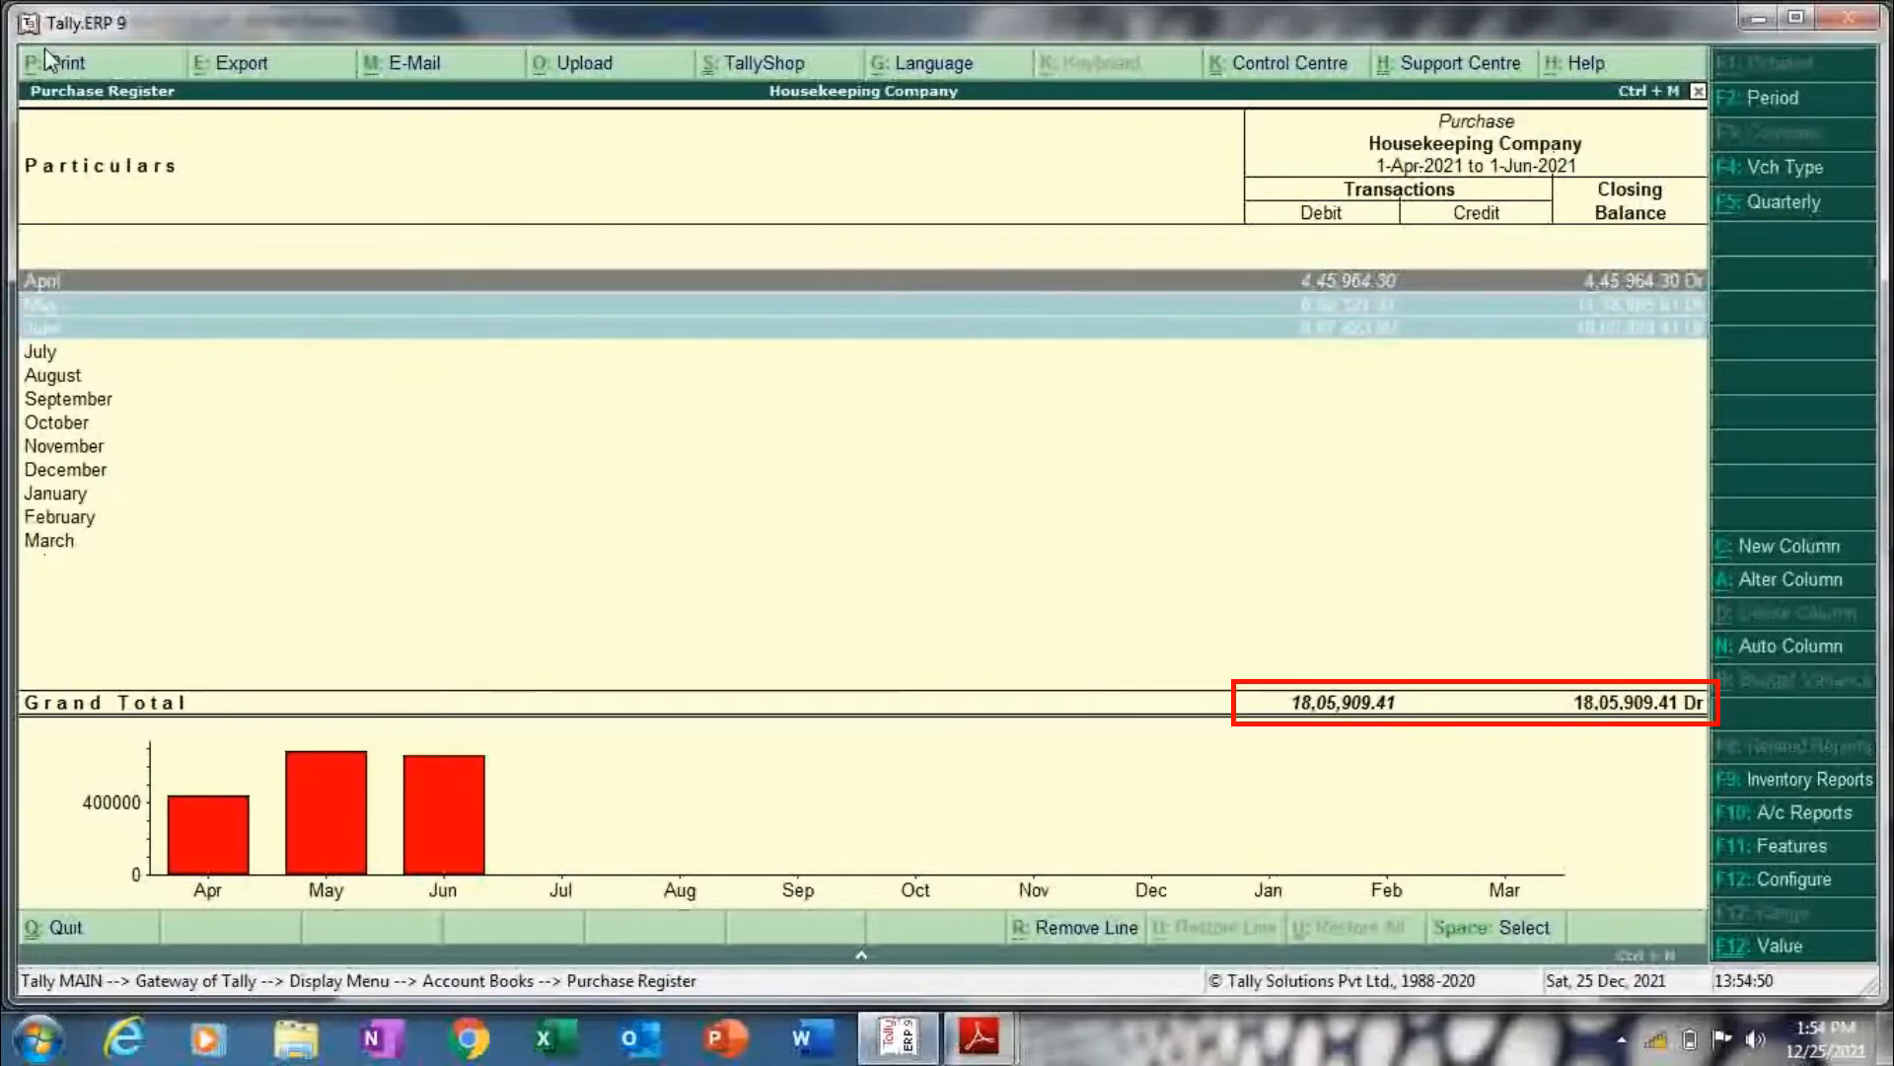
key("space")
key("space")
key("Up")
key("Up")
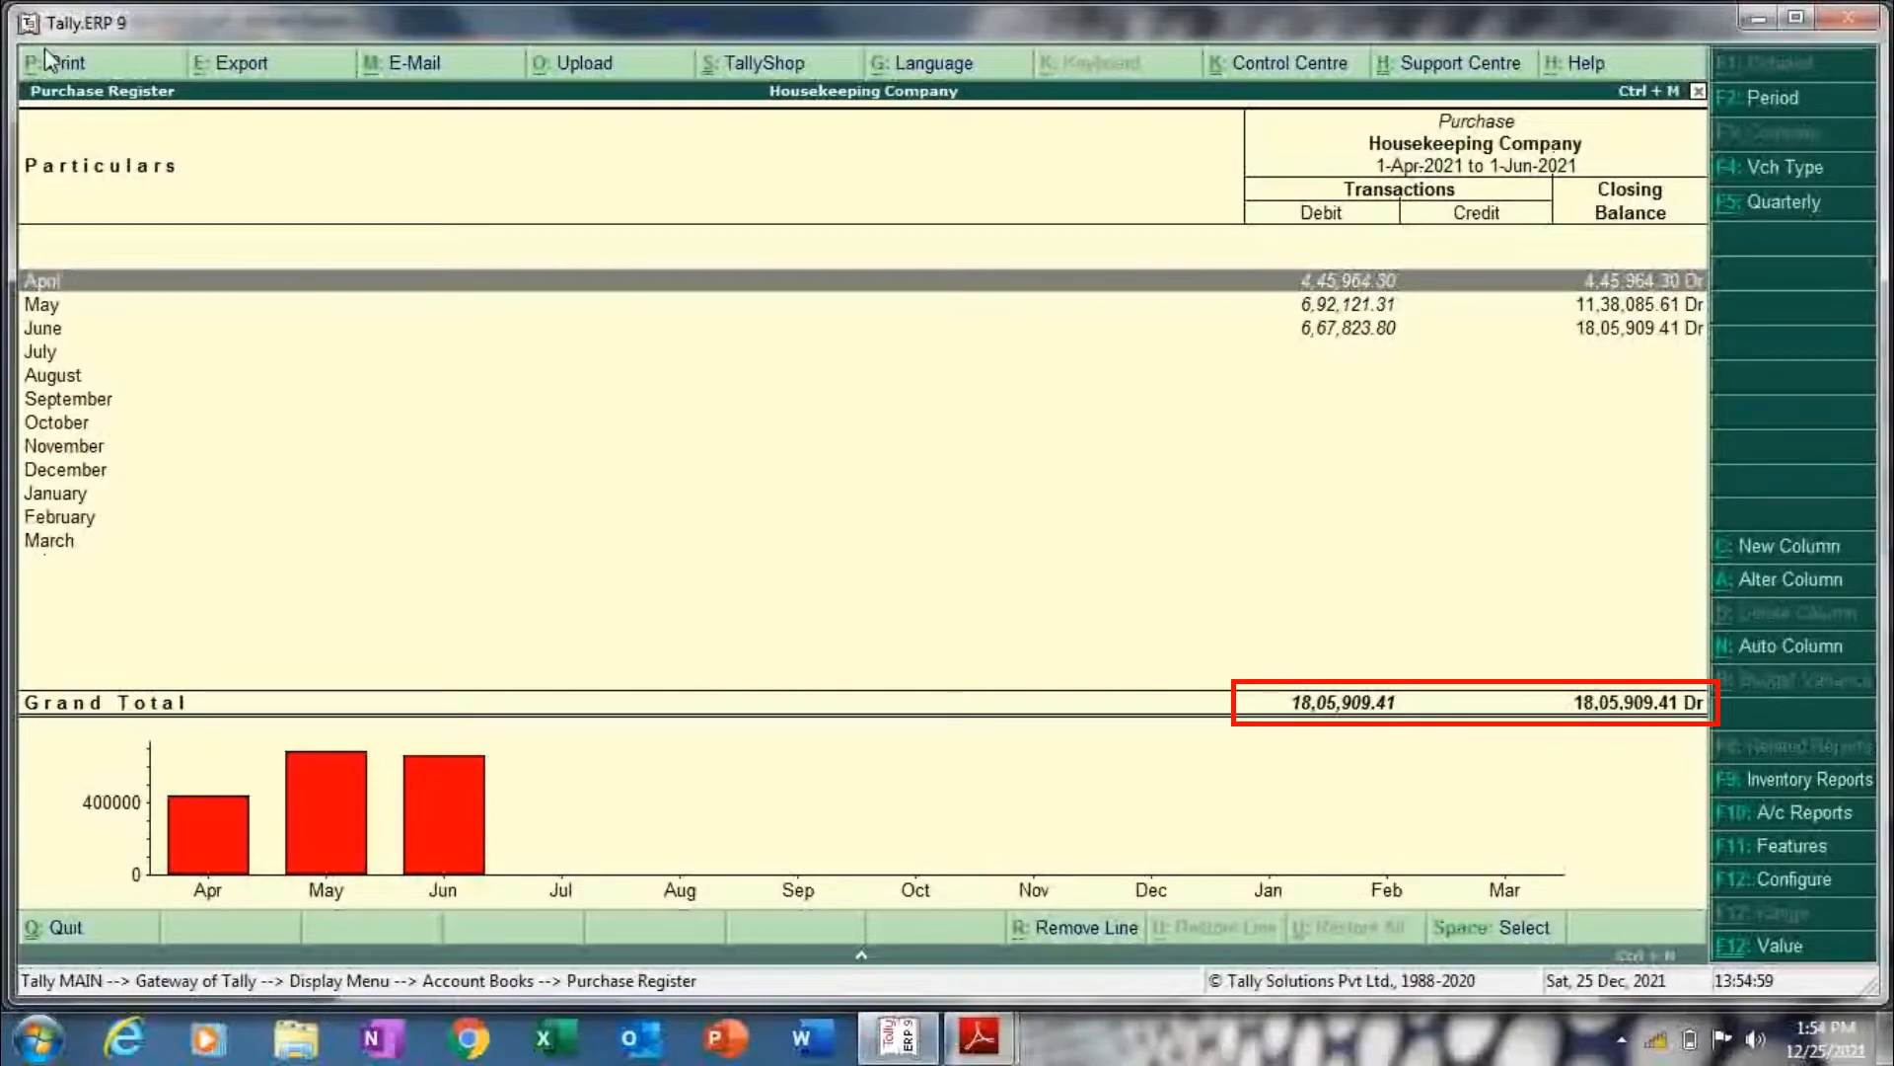
key("Down")
key("Down")
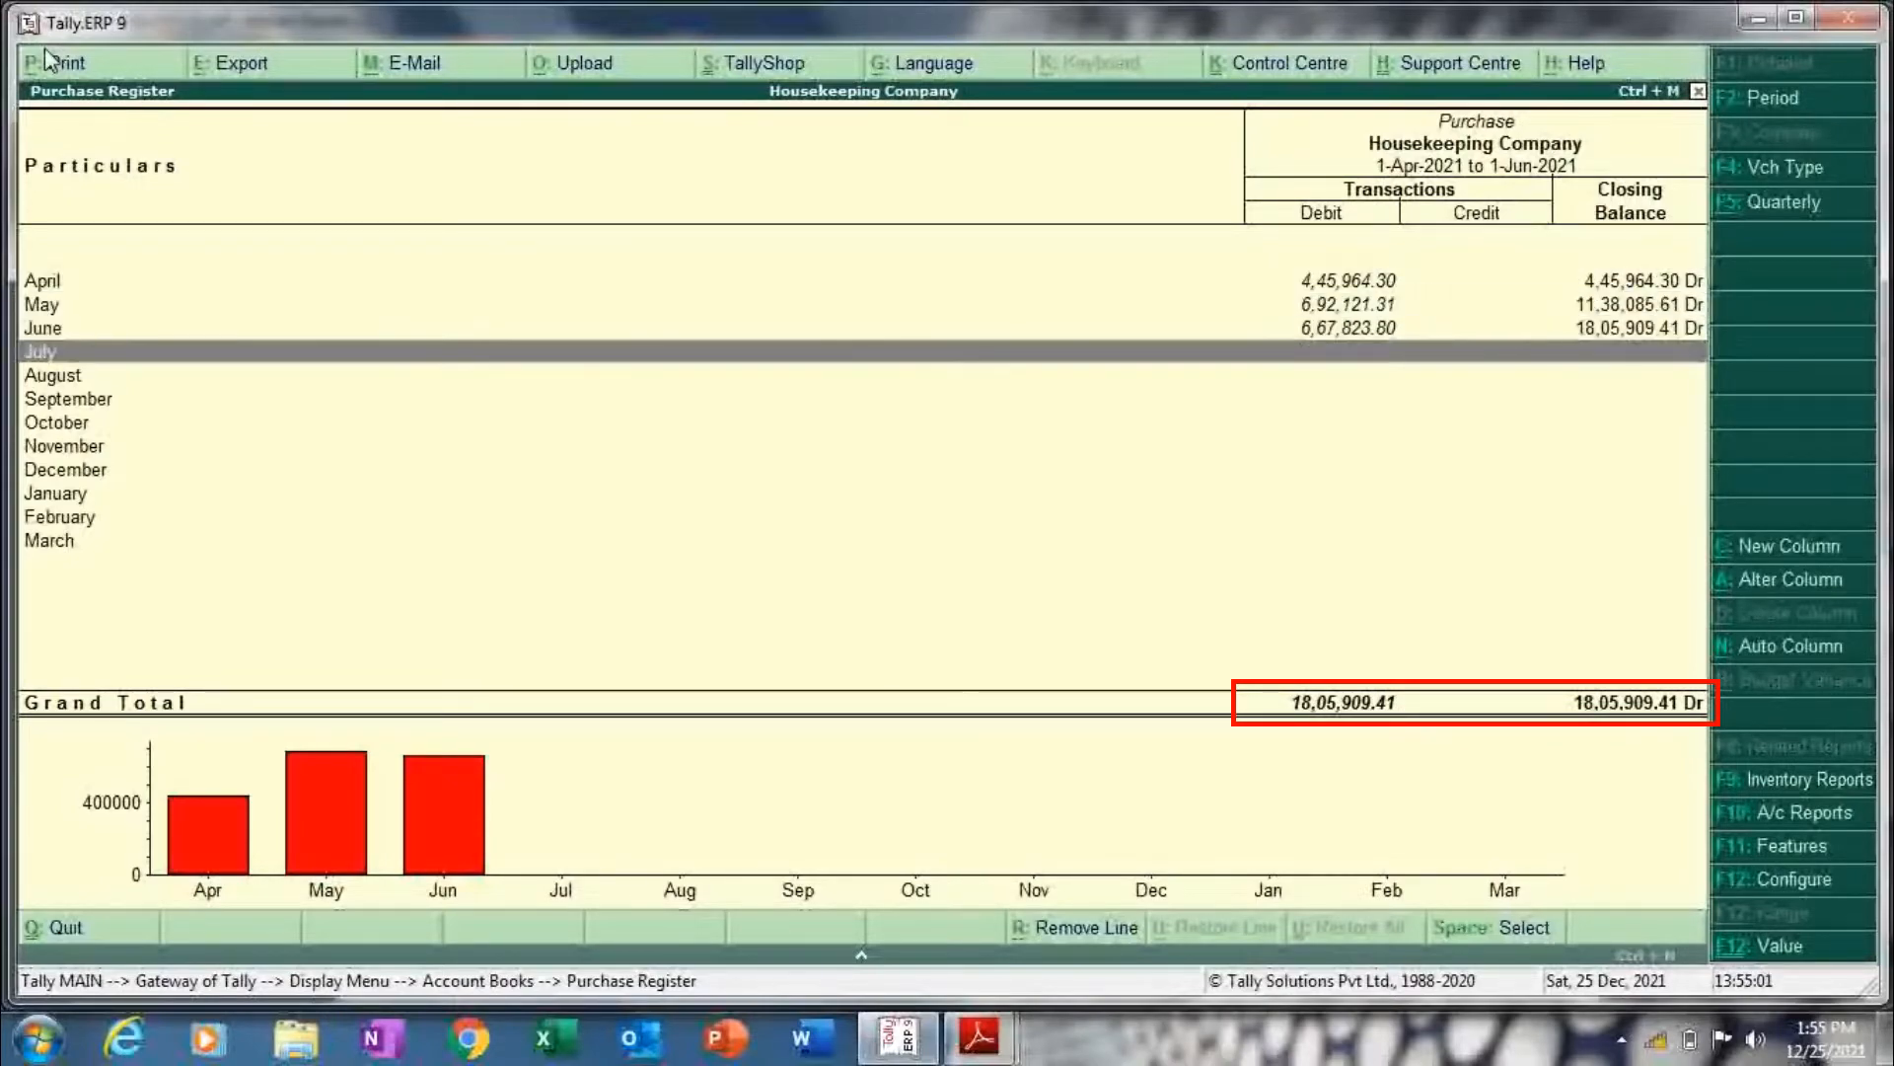
- Open June's purchase voucher register and look through its supplier vouchers, ending on the first MS Cleaning entry
key("Up")
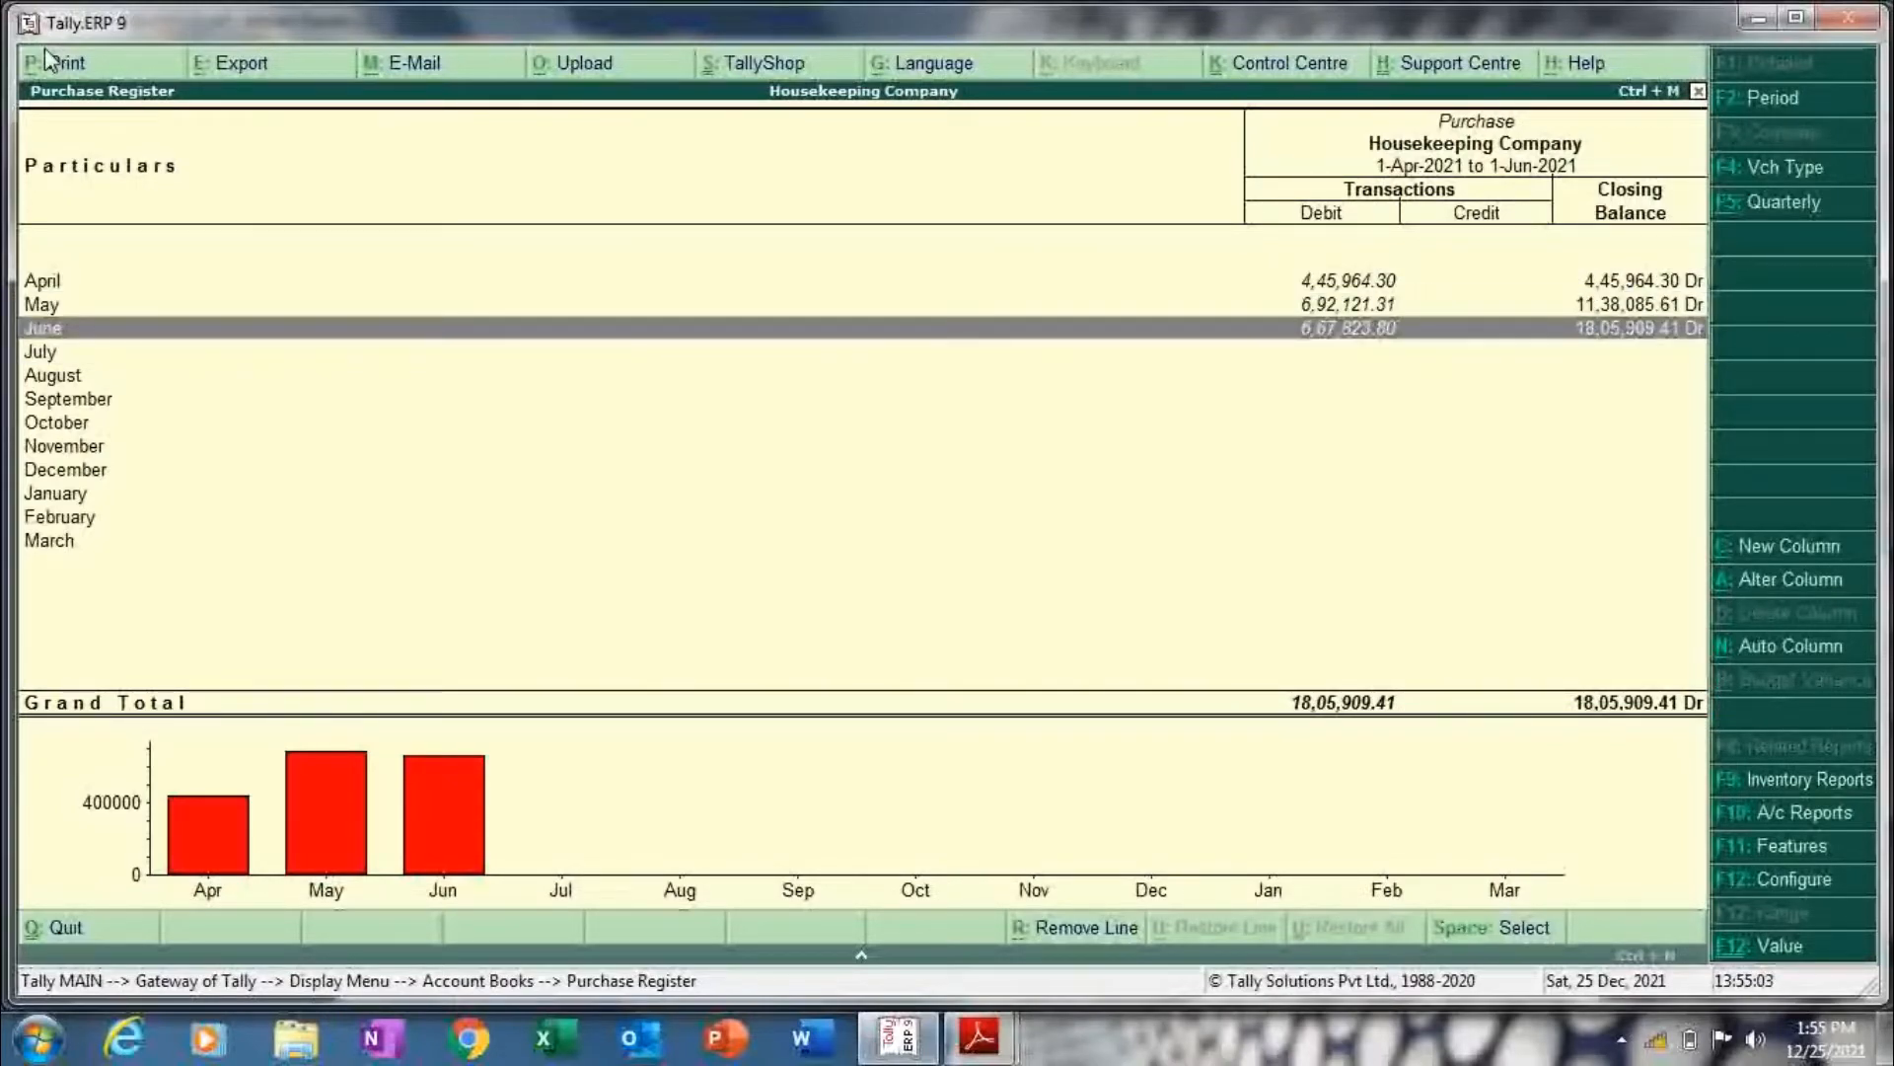
key("Return")
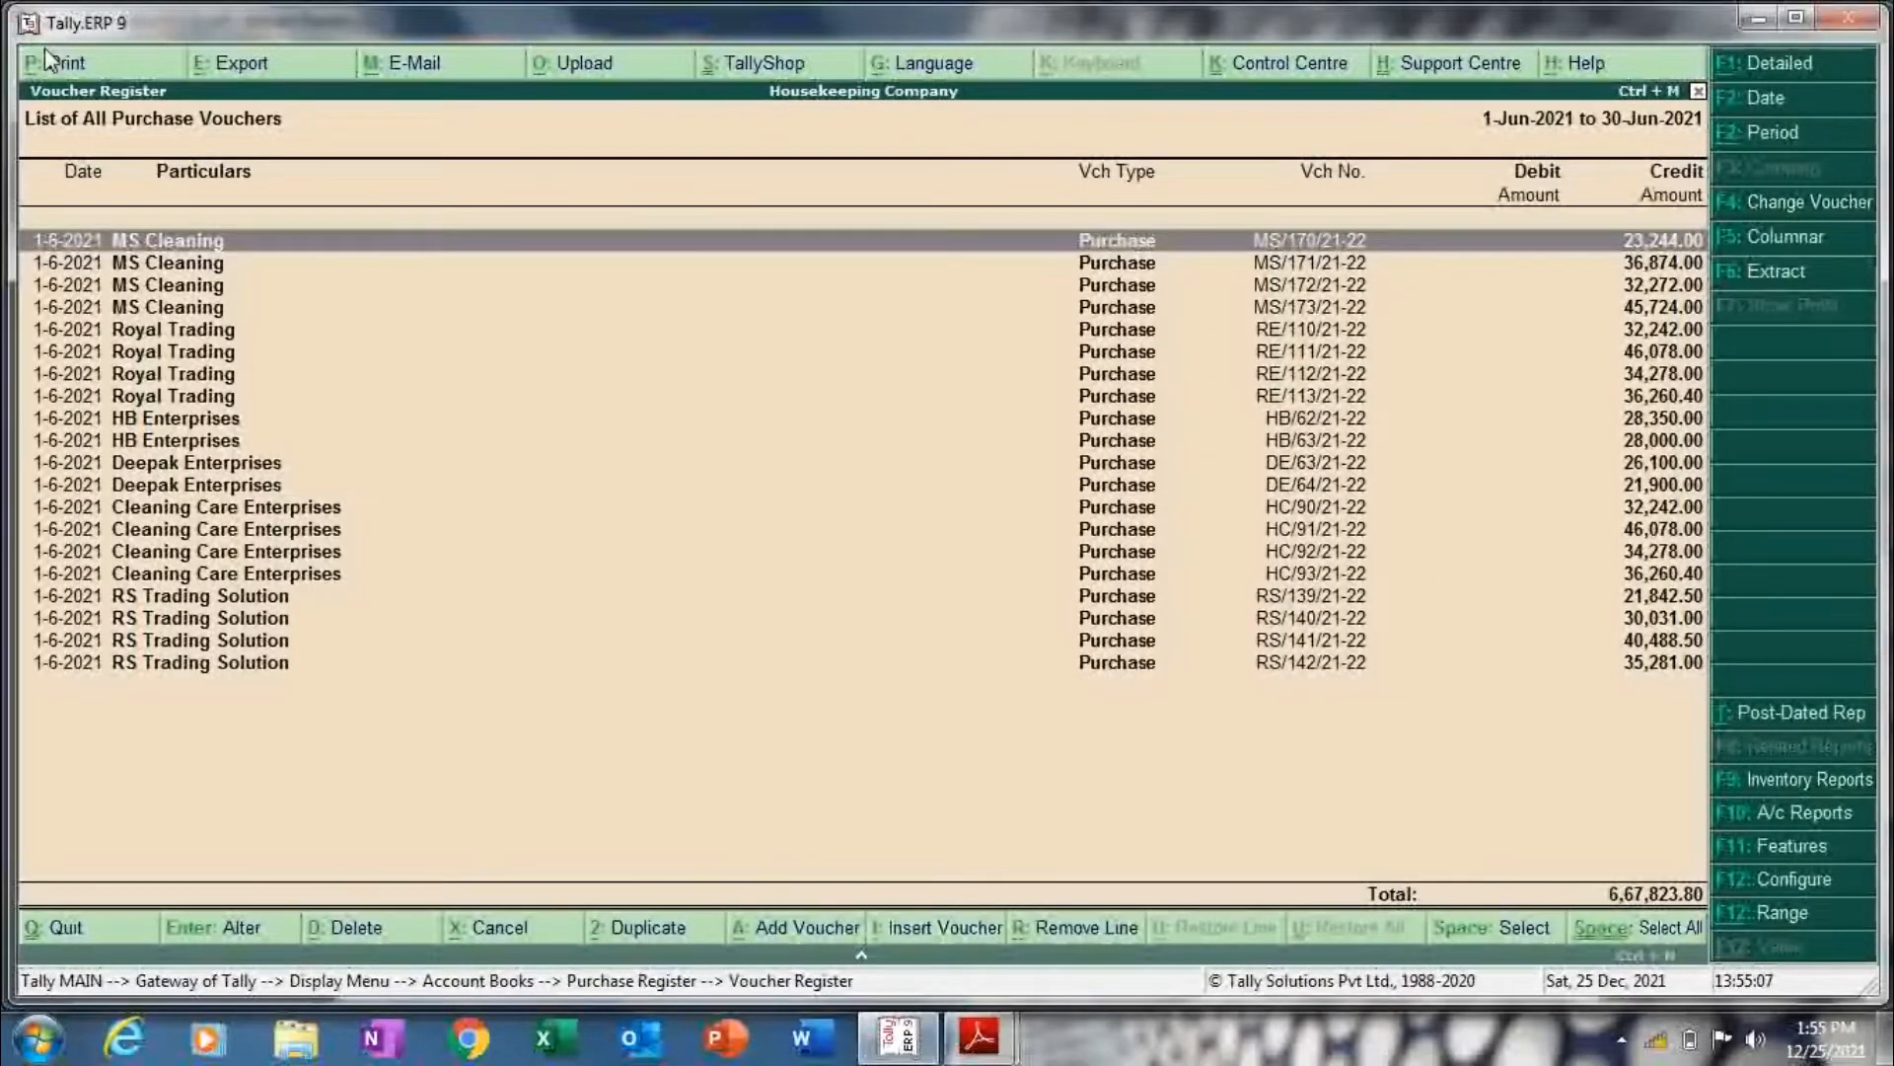
key("Down")
key("Down")
key("Down")
key("Down")
key("Down")
key("Down")
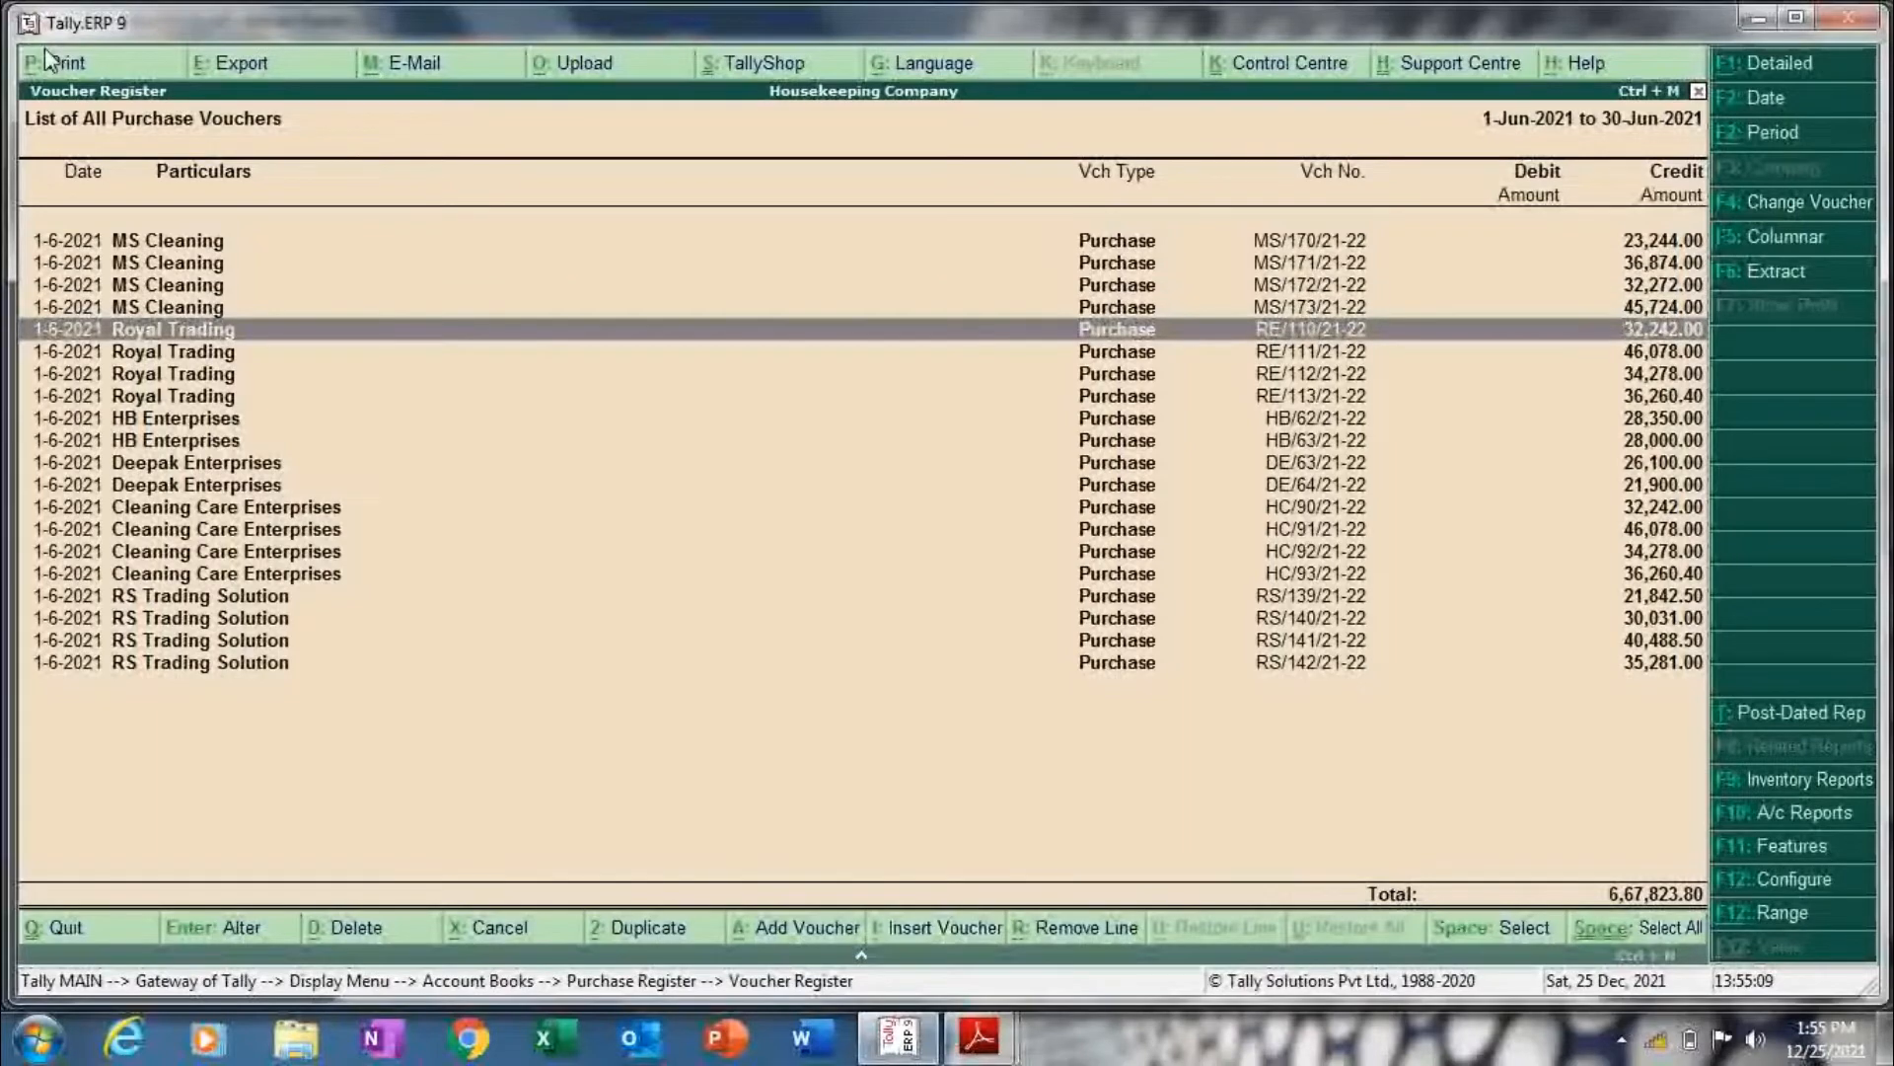
key("Up")
key("Up")
key("Up")
key("Up")
key("Up")
key("Up")
key("Up")
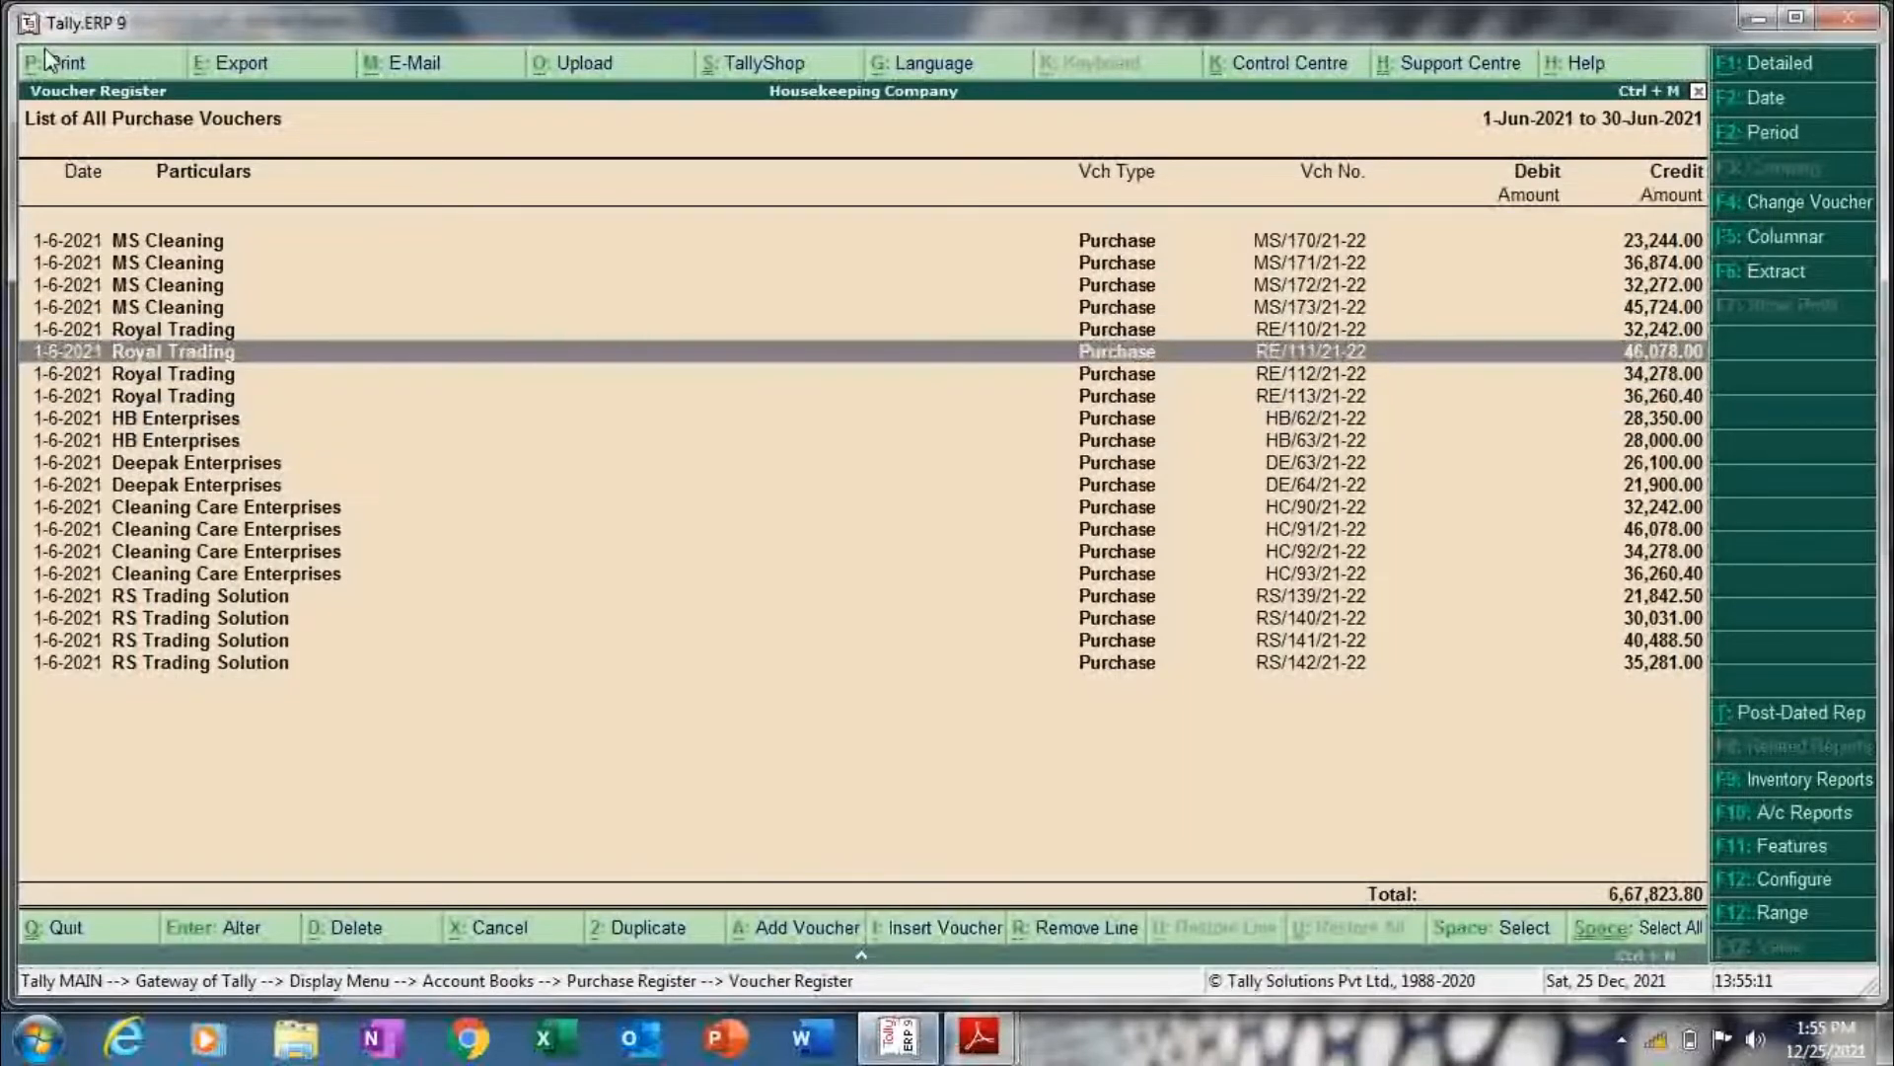
key("Up")
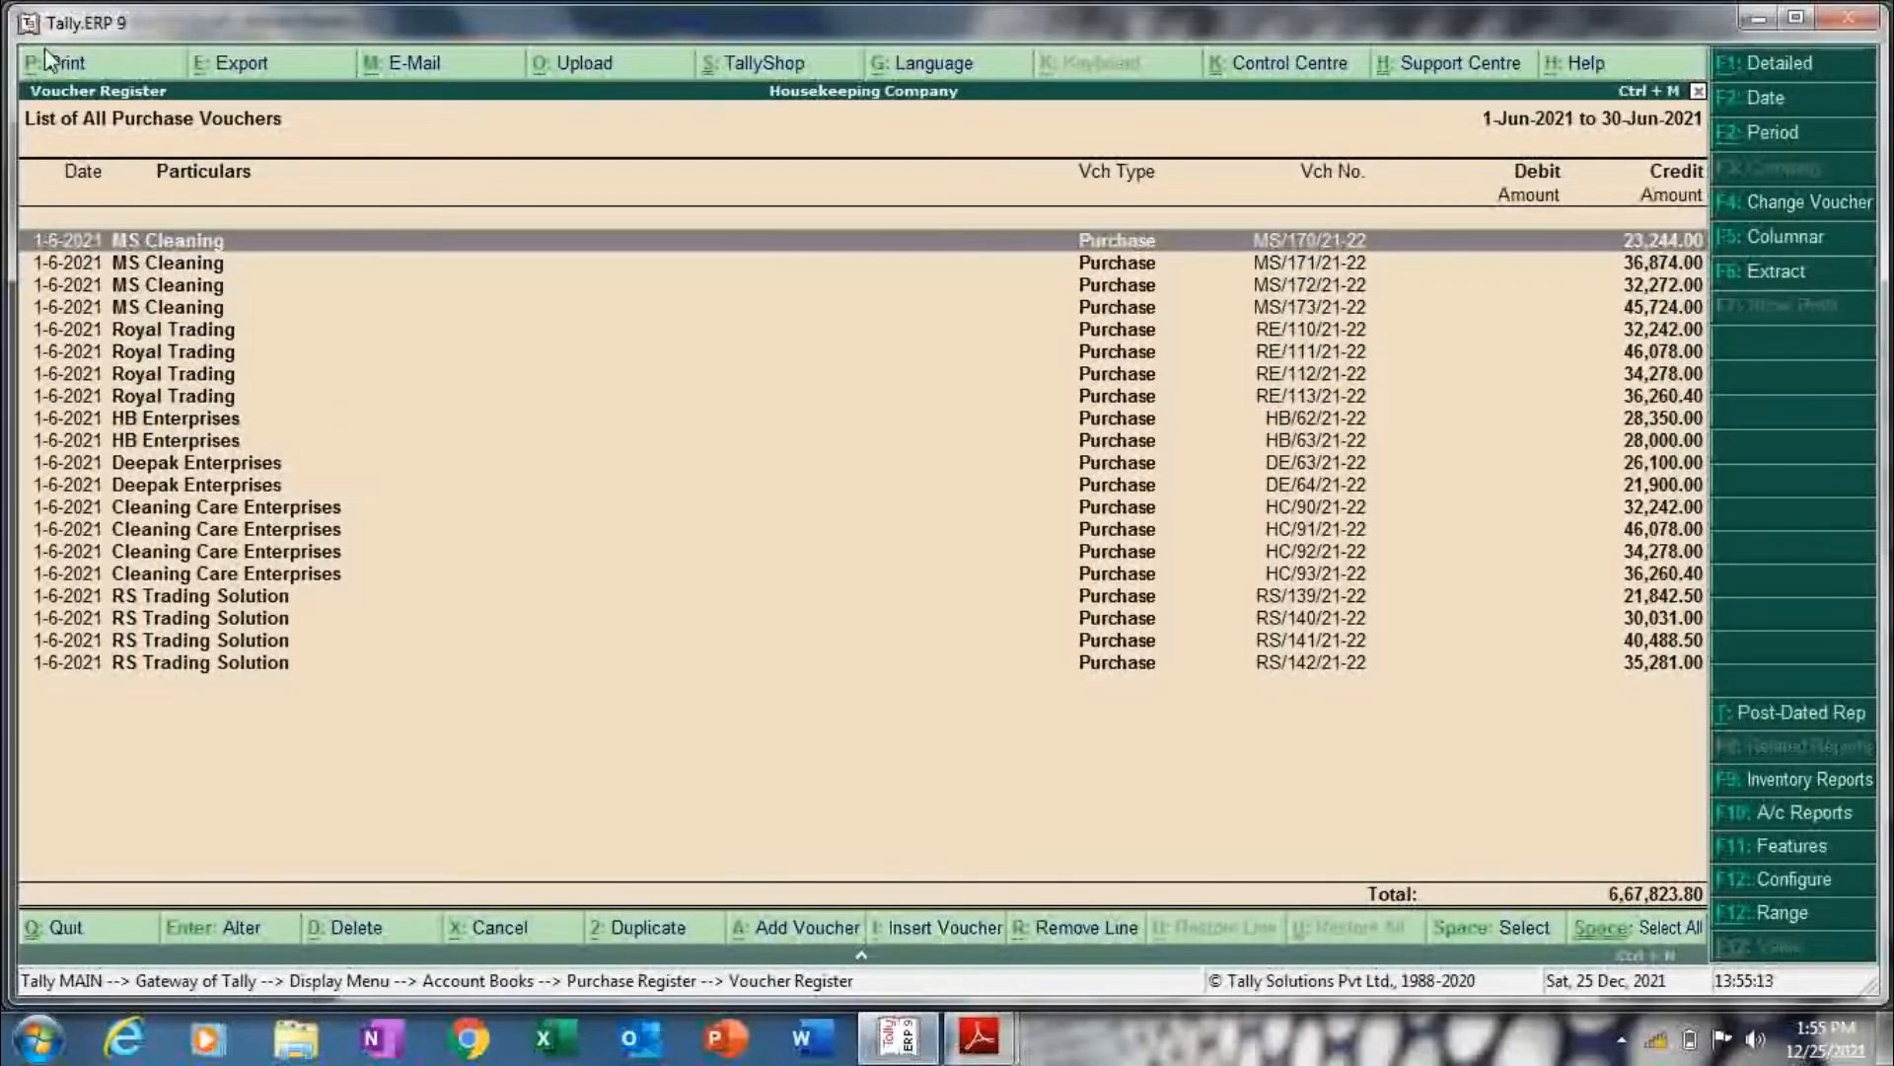
- Review the items, taxes and narration of the first MS Cleaning purchase voucher and quit it without saving
key("Return")
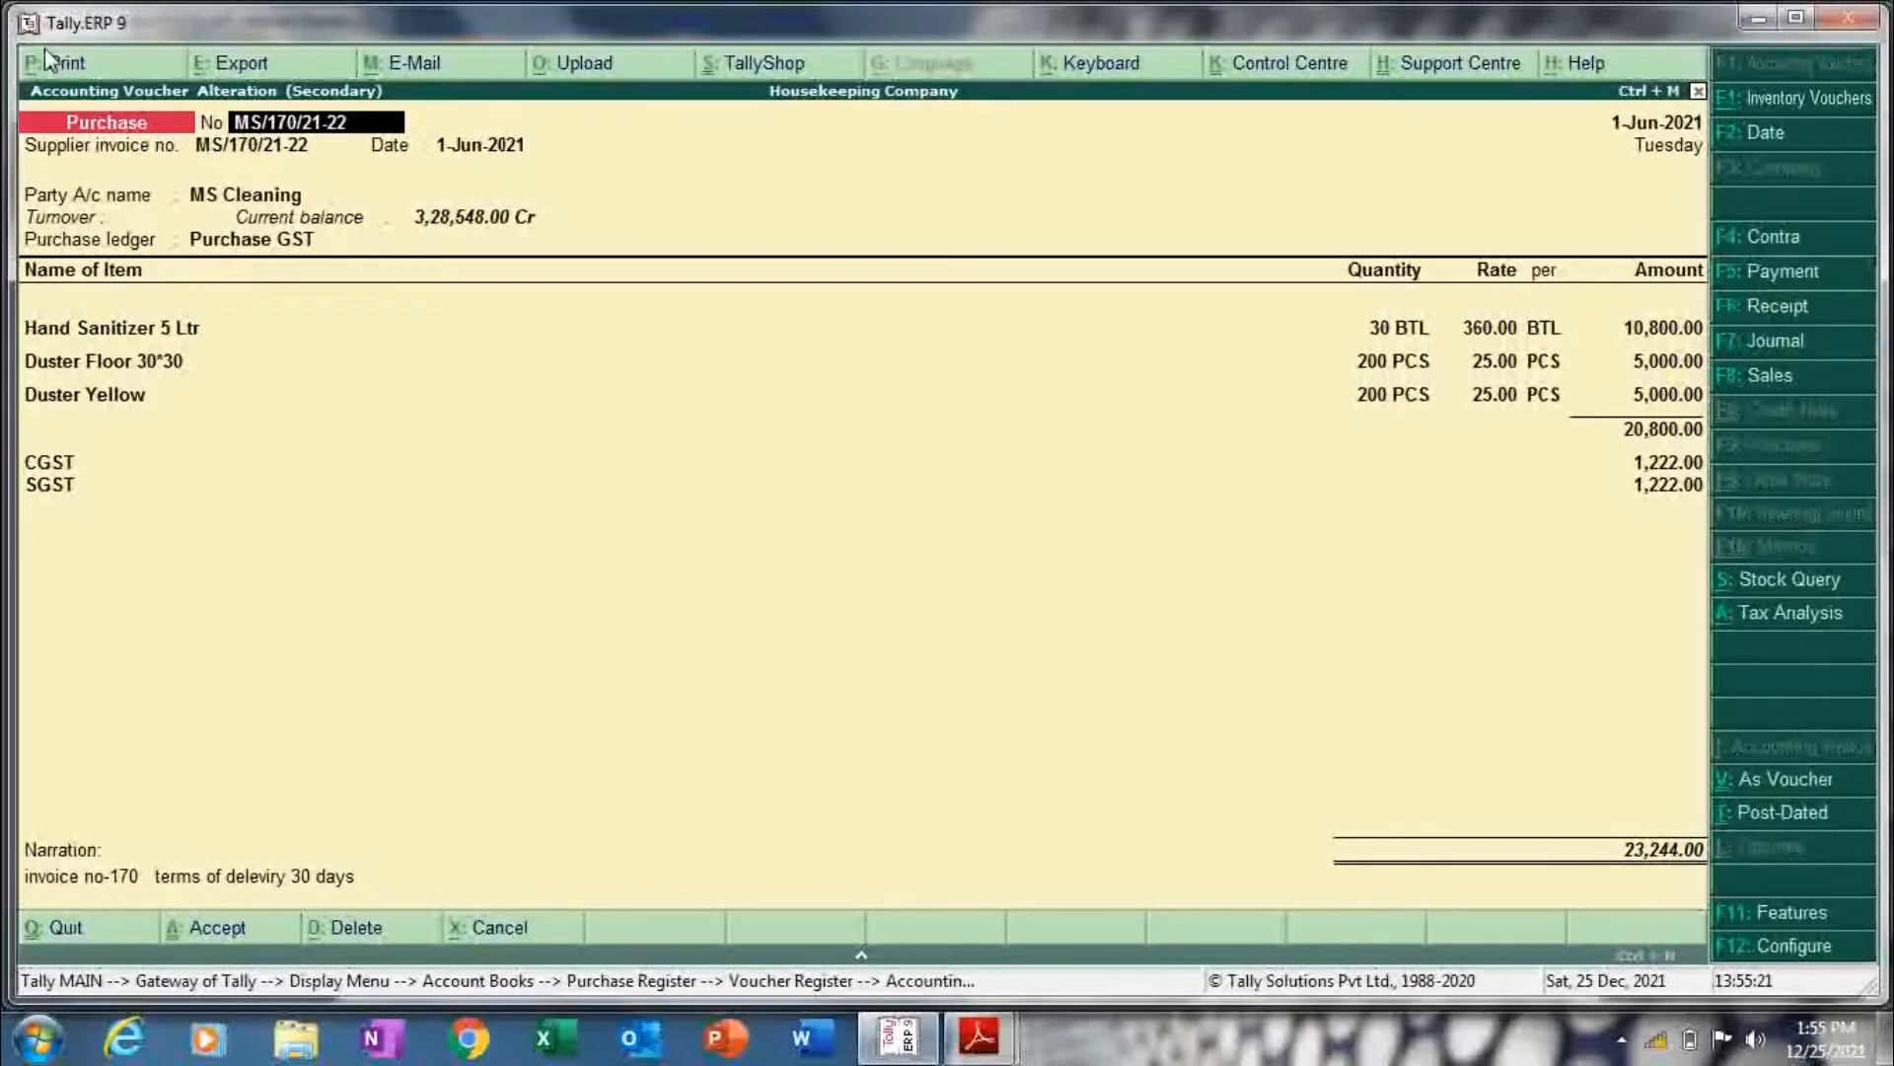
key("Escape")
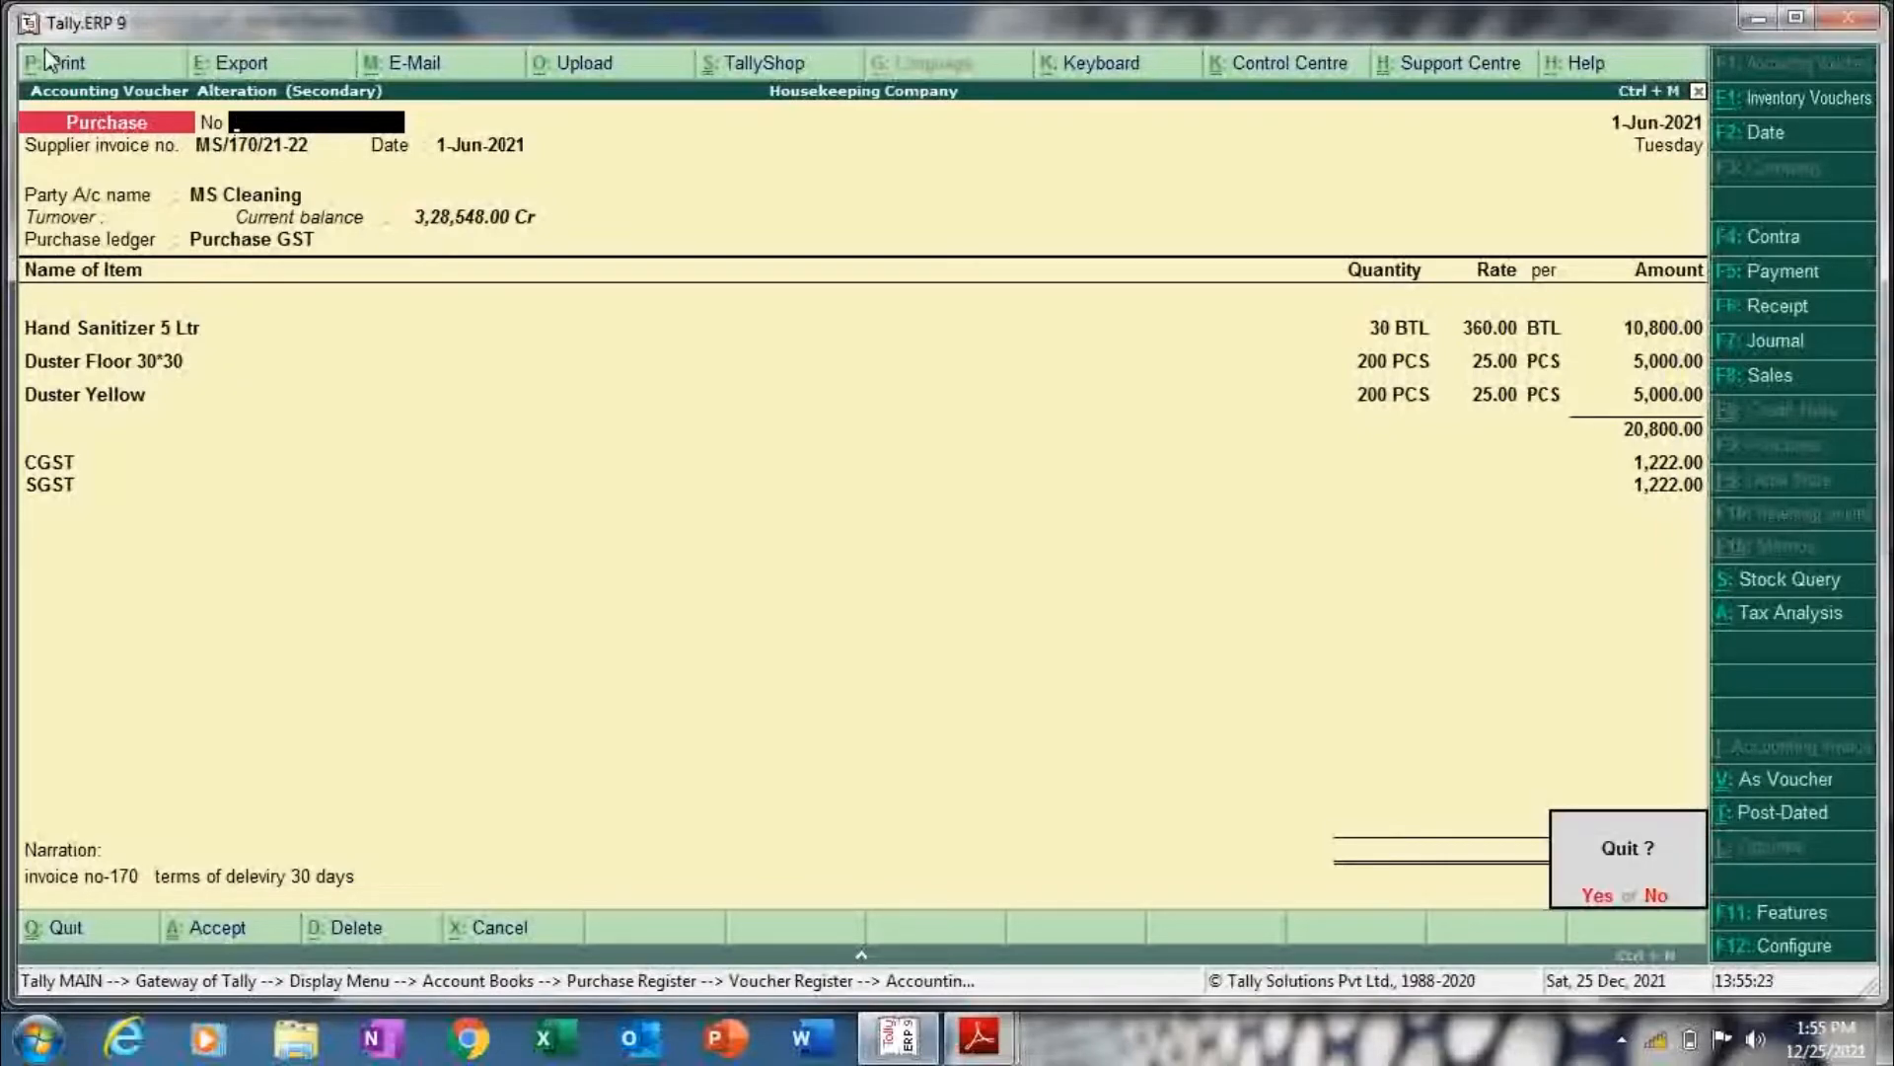
key("Return")
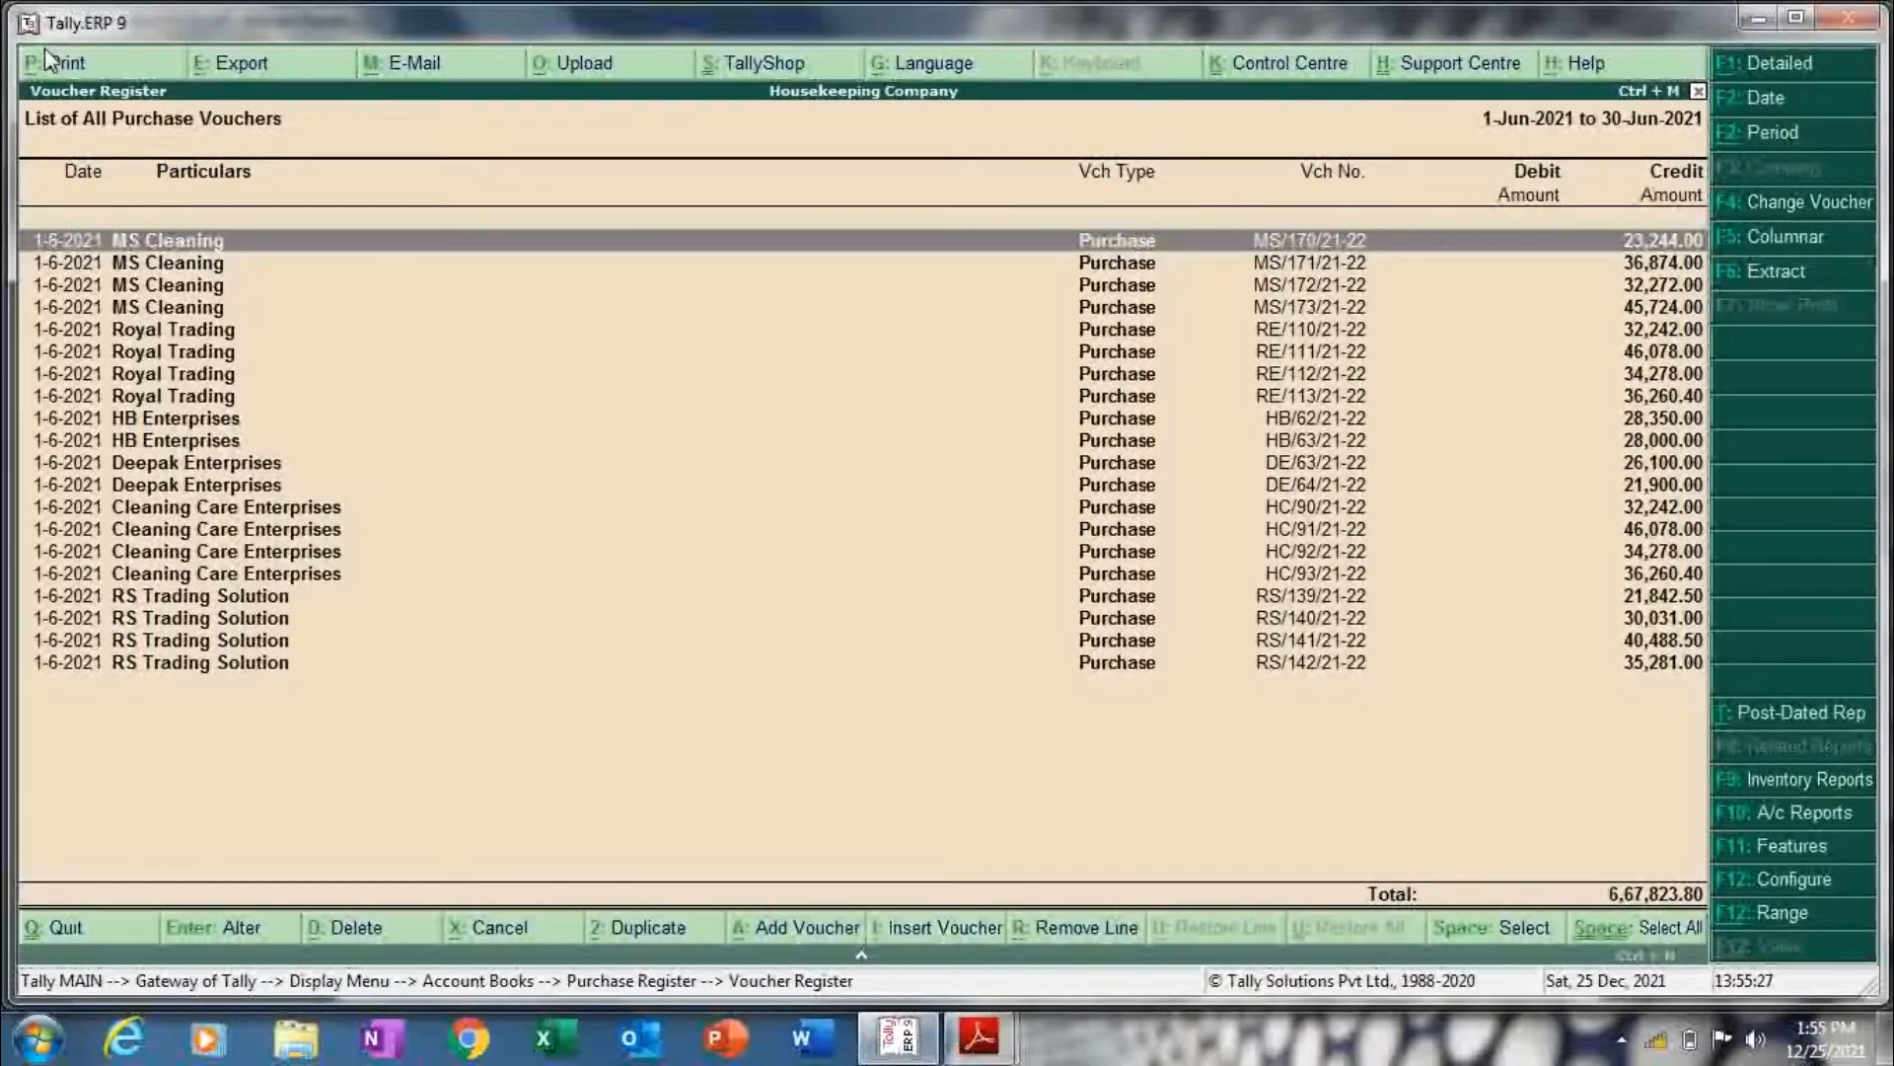
- Start exporting the June Purchase Register, keeping Default (All Languages) and the PDF (Portable Document Format) format
key("alt+e")
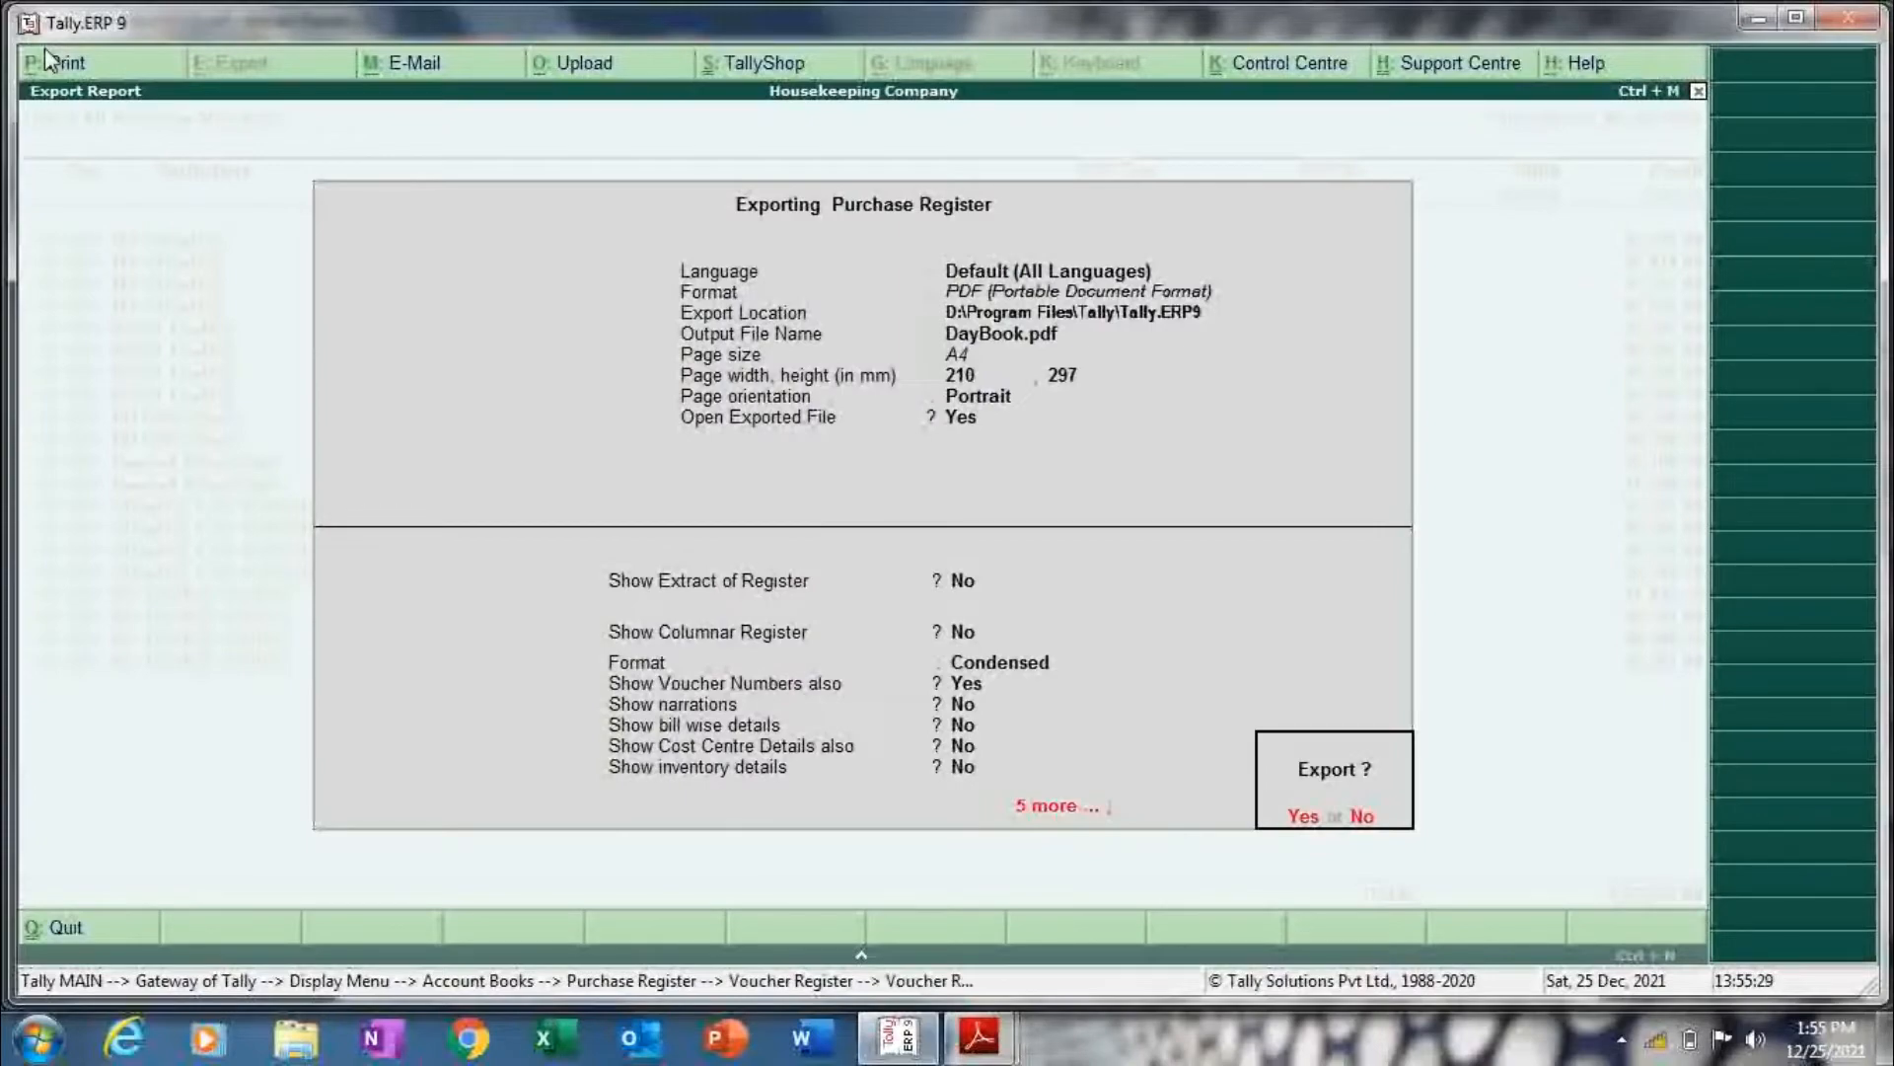
key("BackSpace")
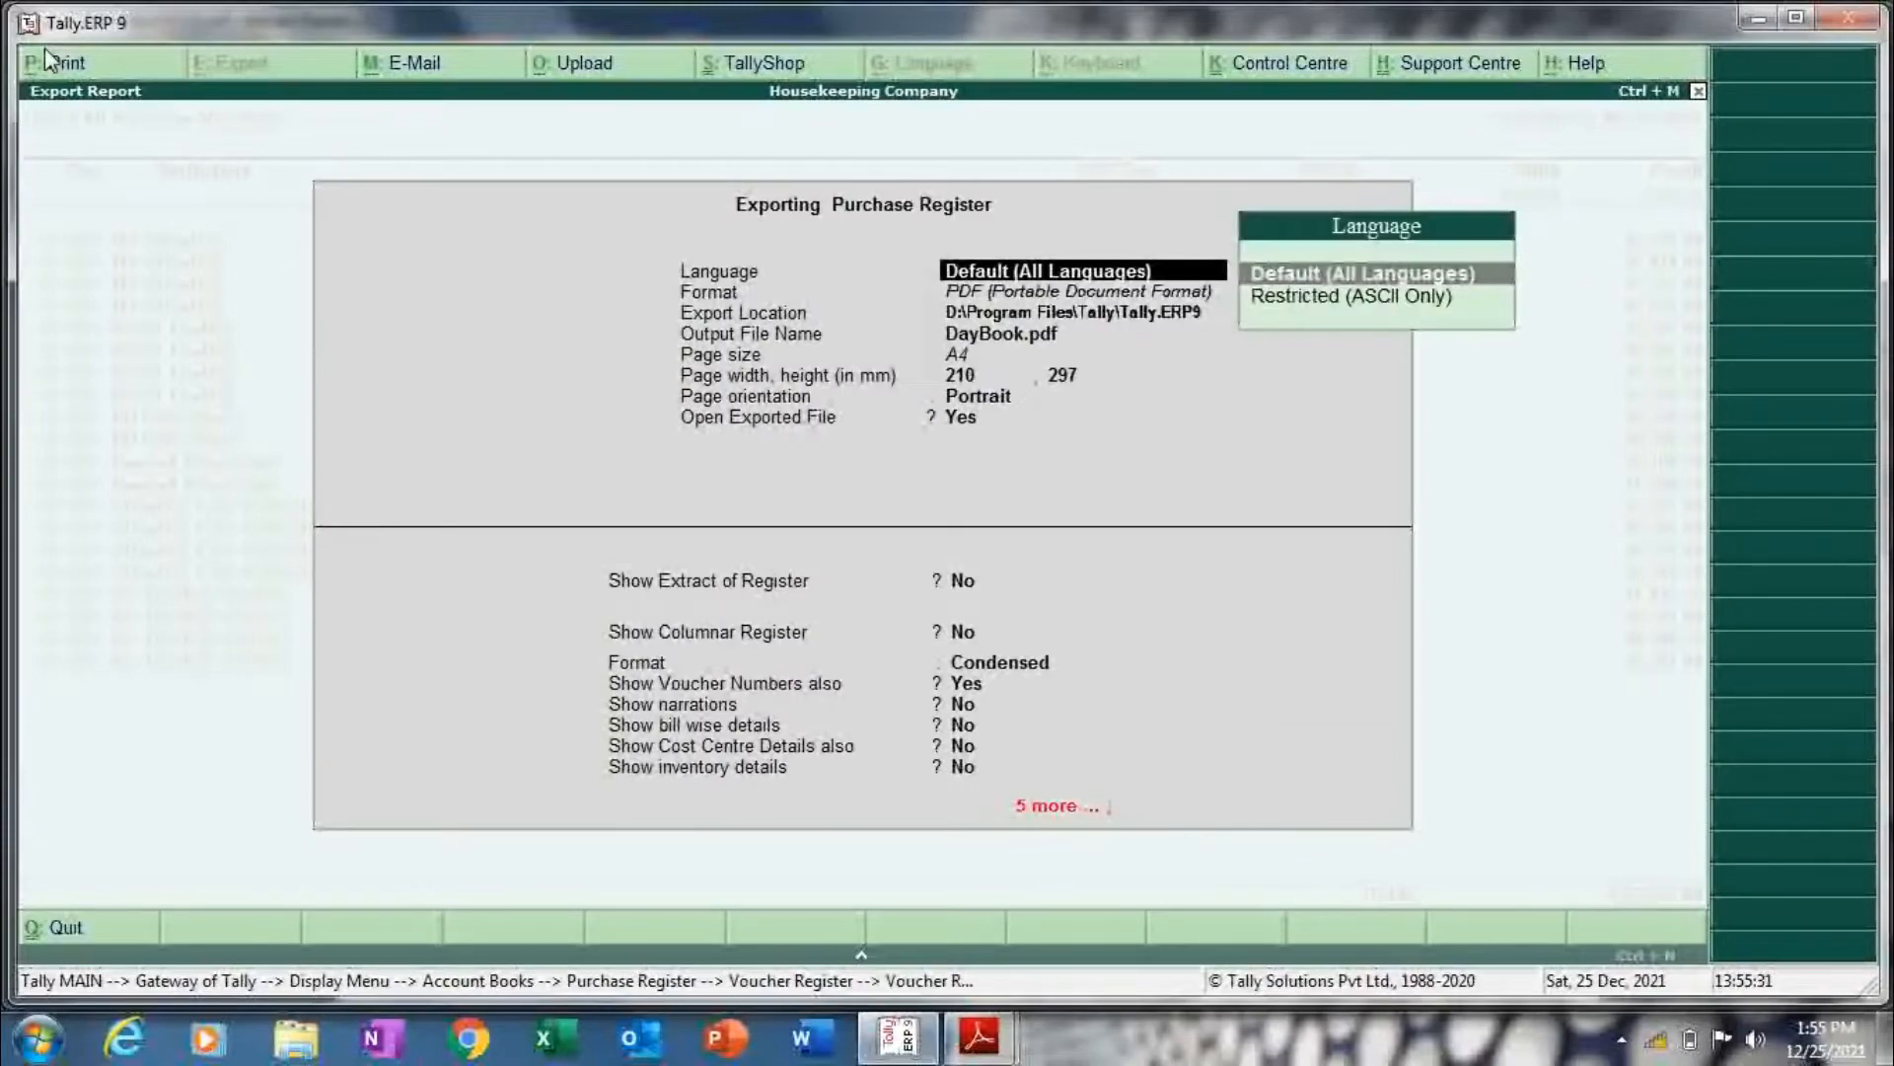
key("Return")
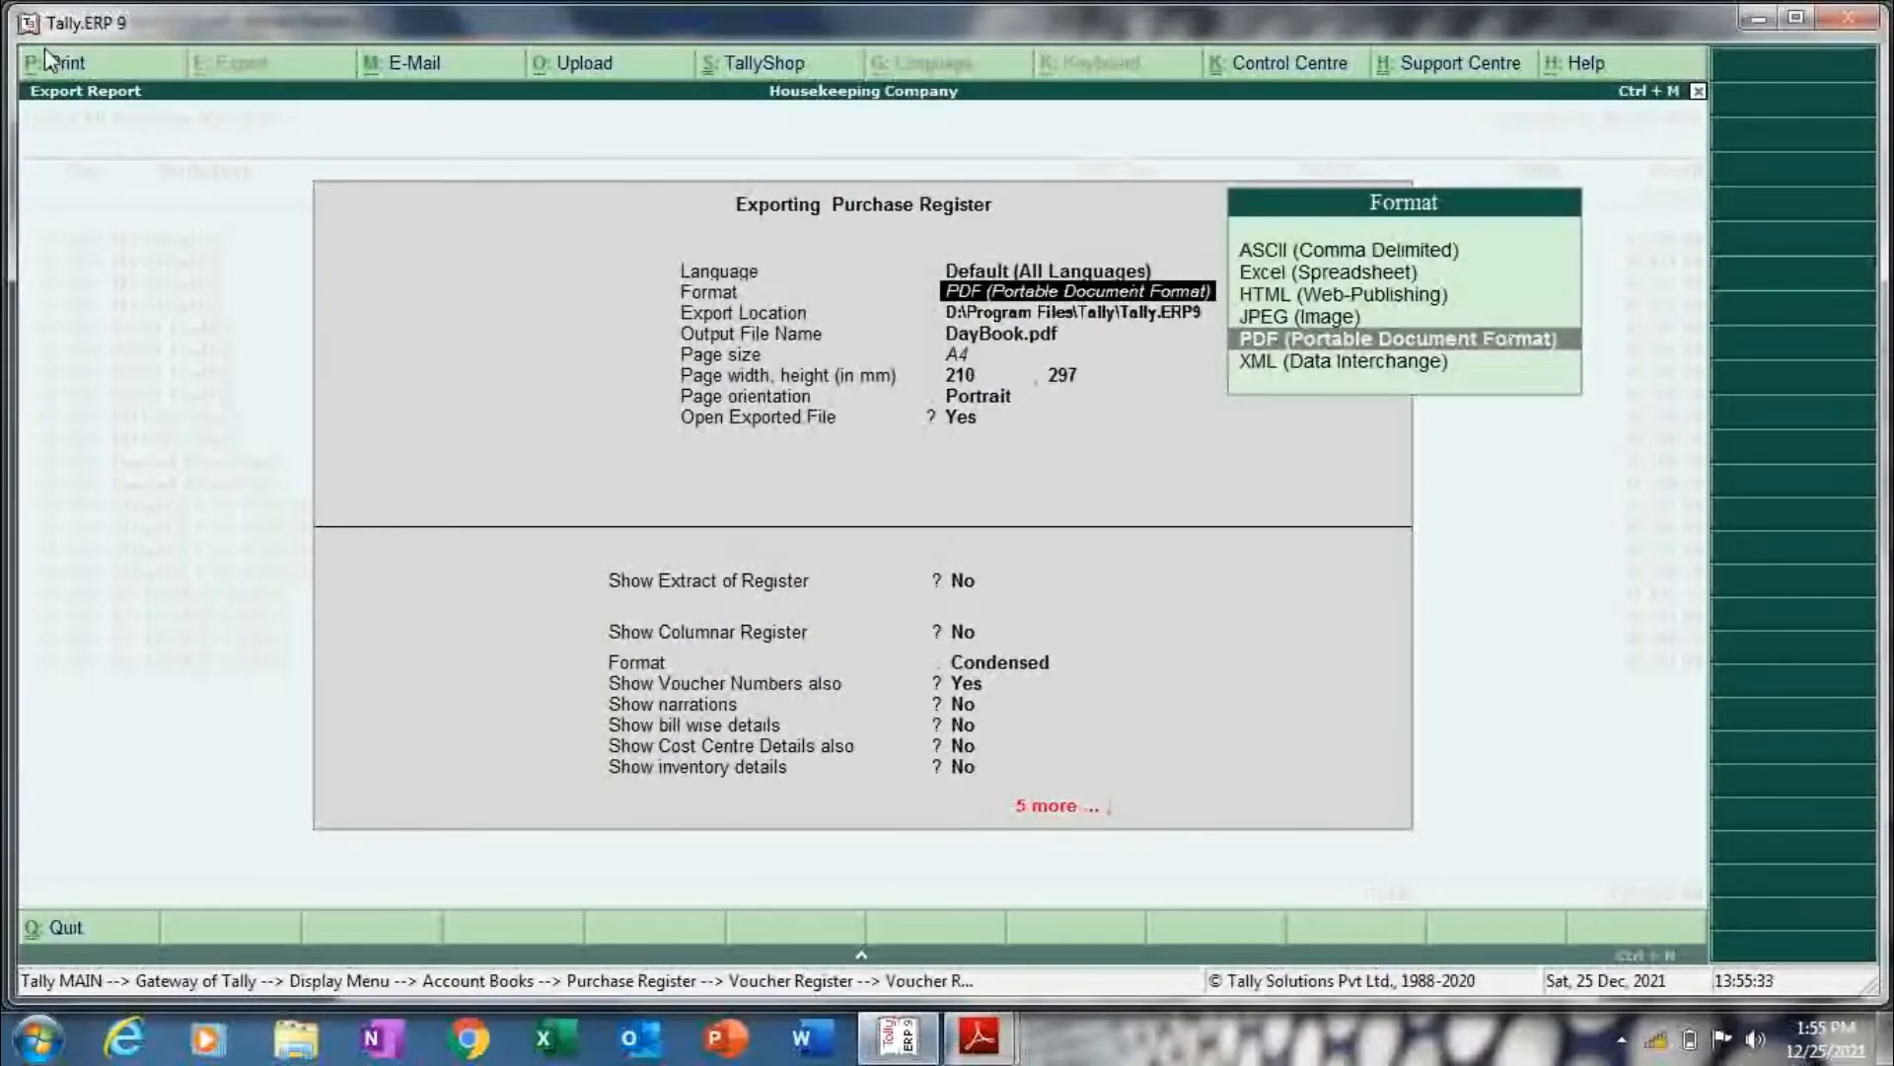
key("Return")
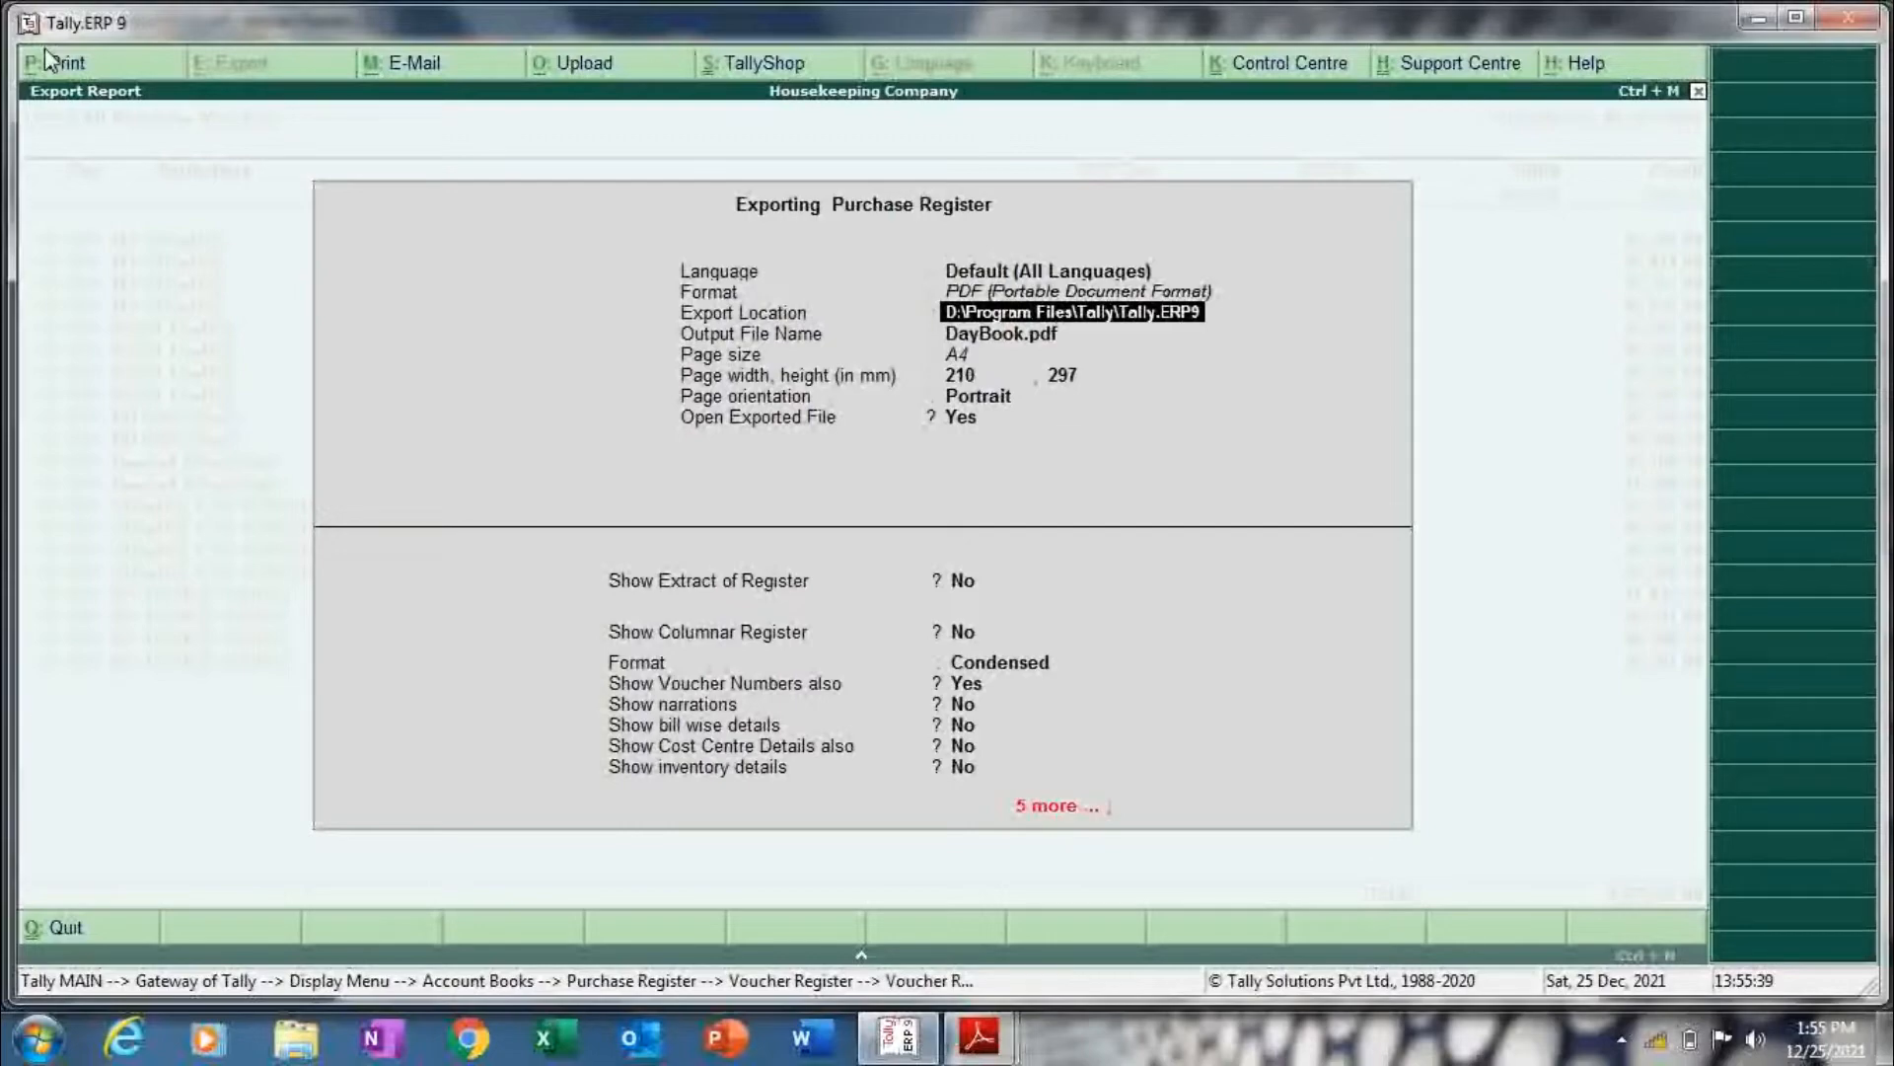
- Keep the default export location, name the output file "june total purchase 21-22" and export the register
key("Return")
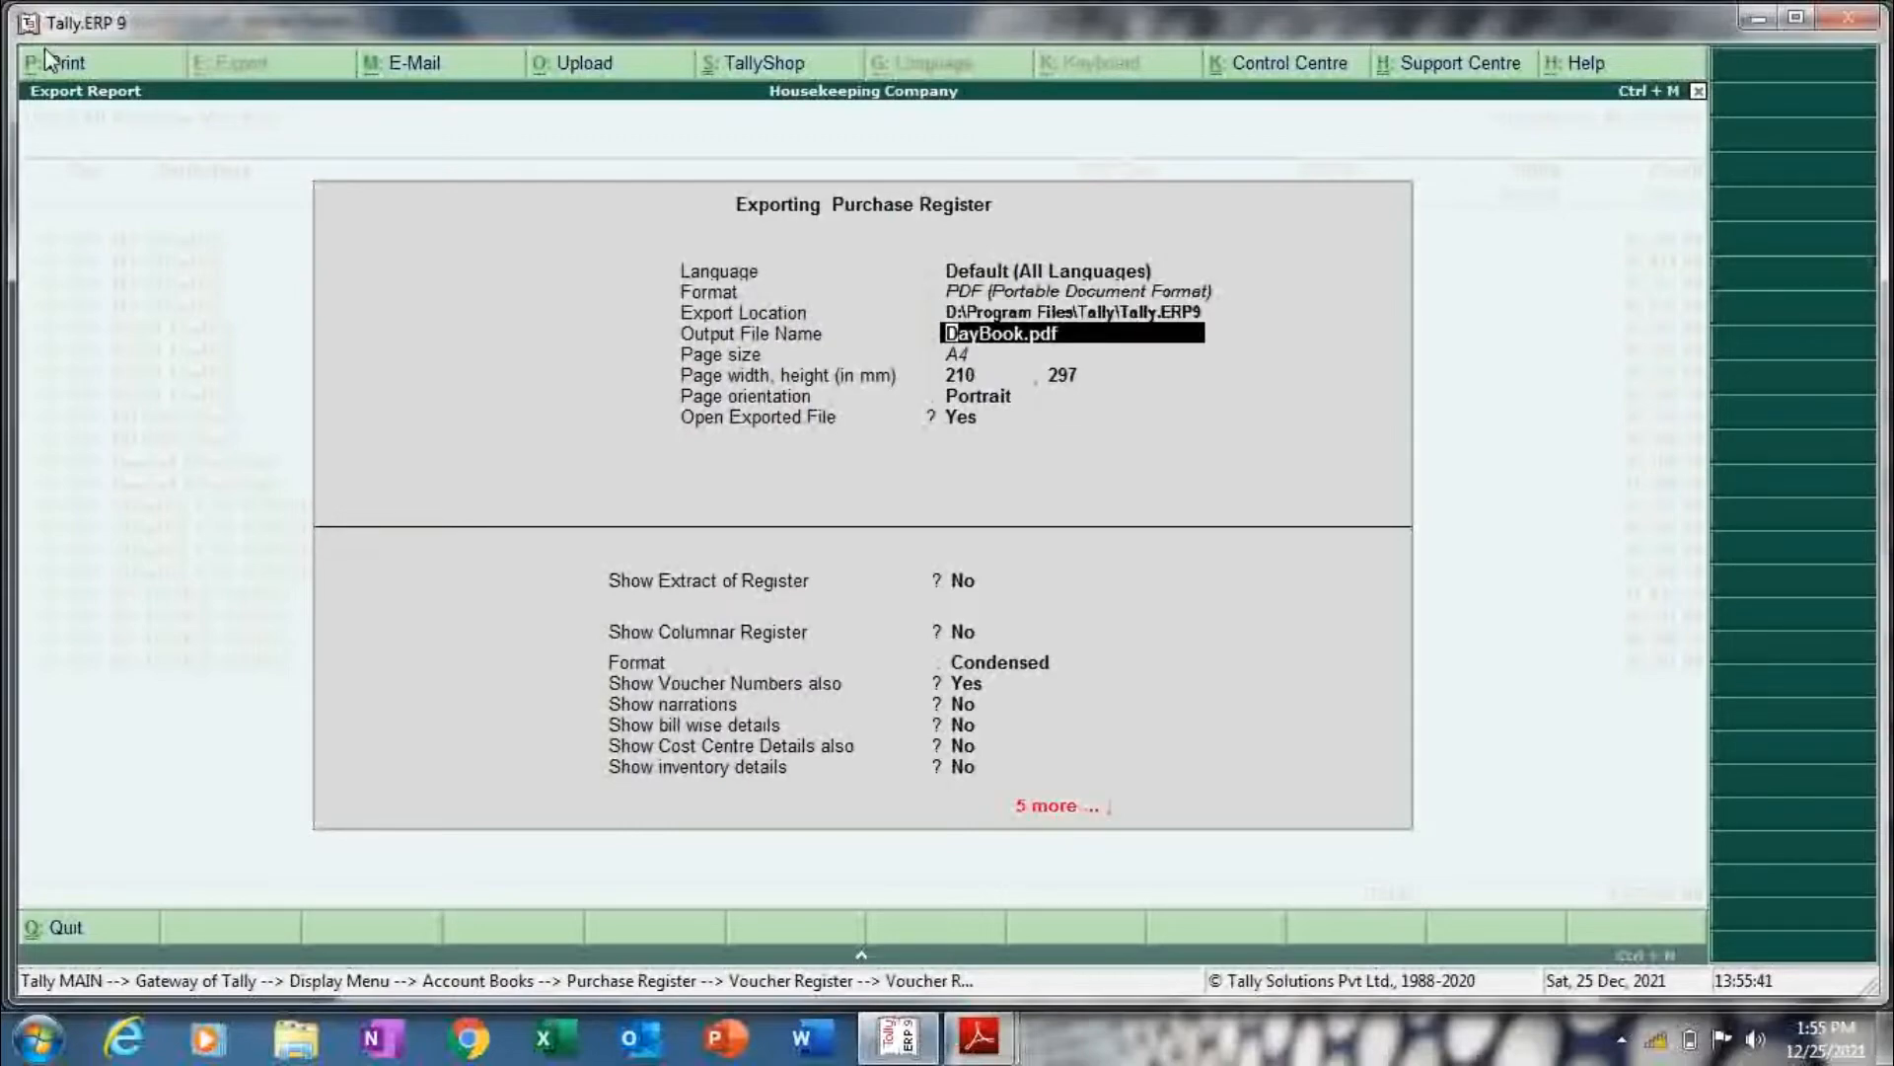
type("june total.purchase")
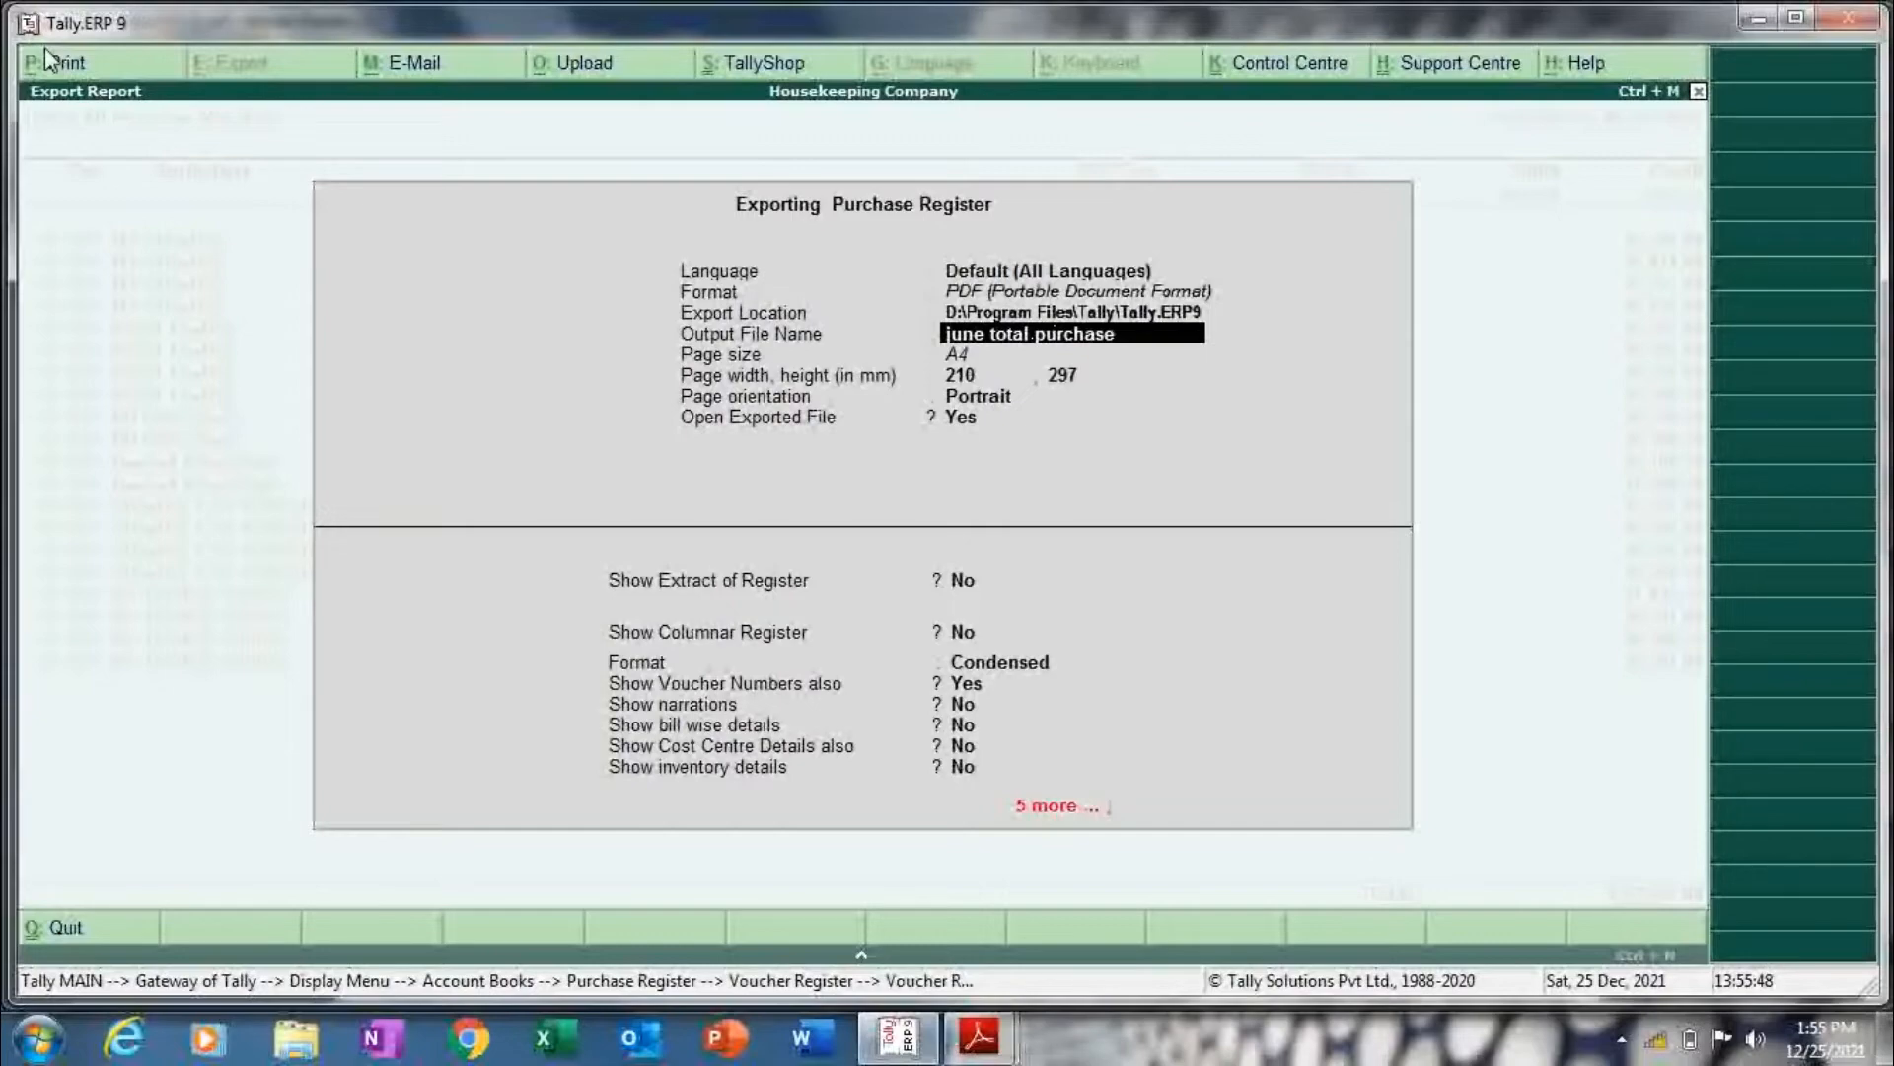
type(" 21-22")
key("ctrl+a")
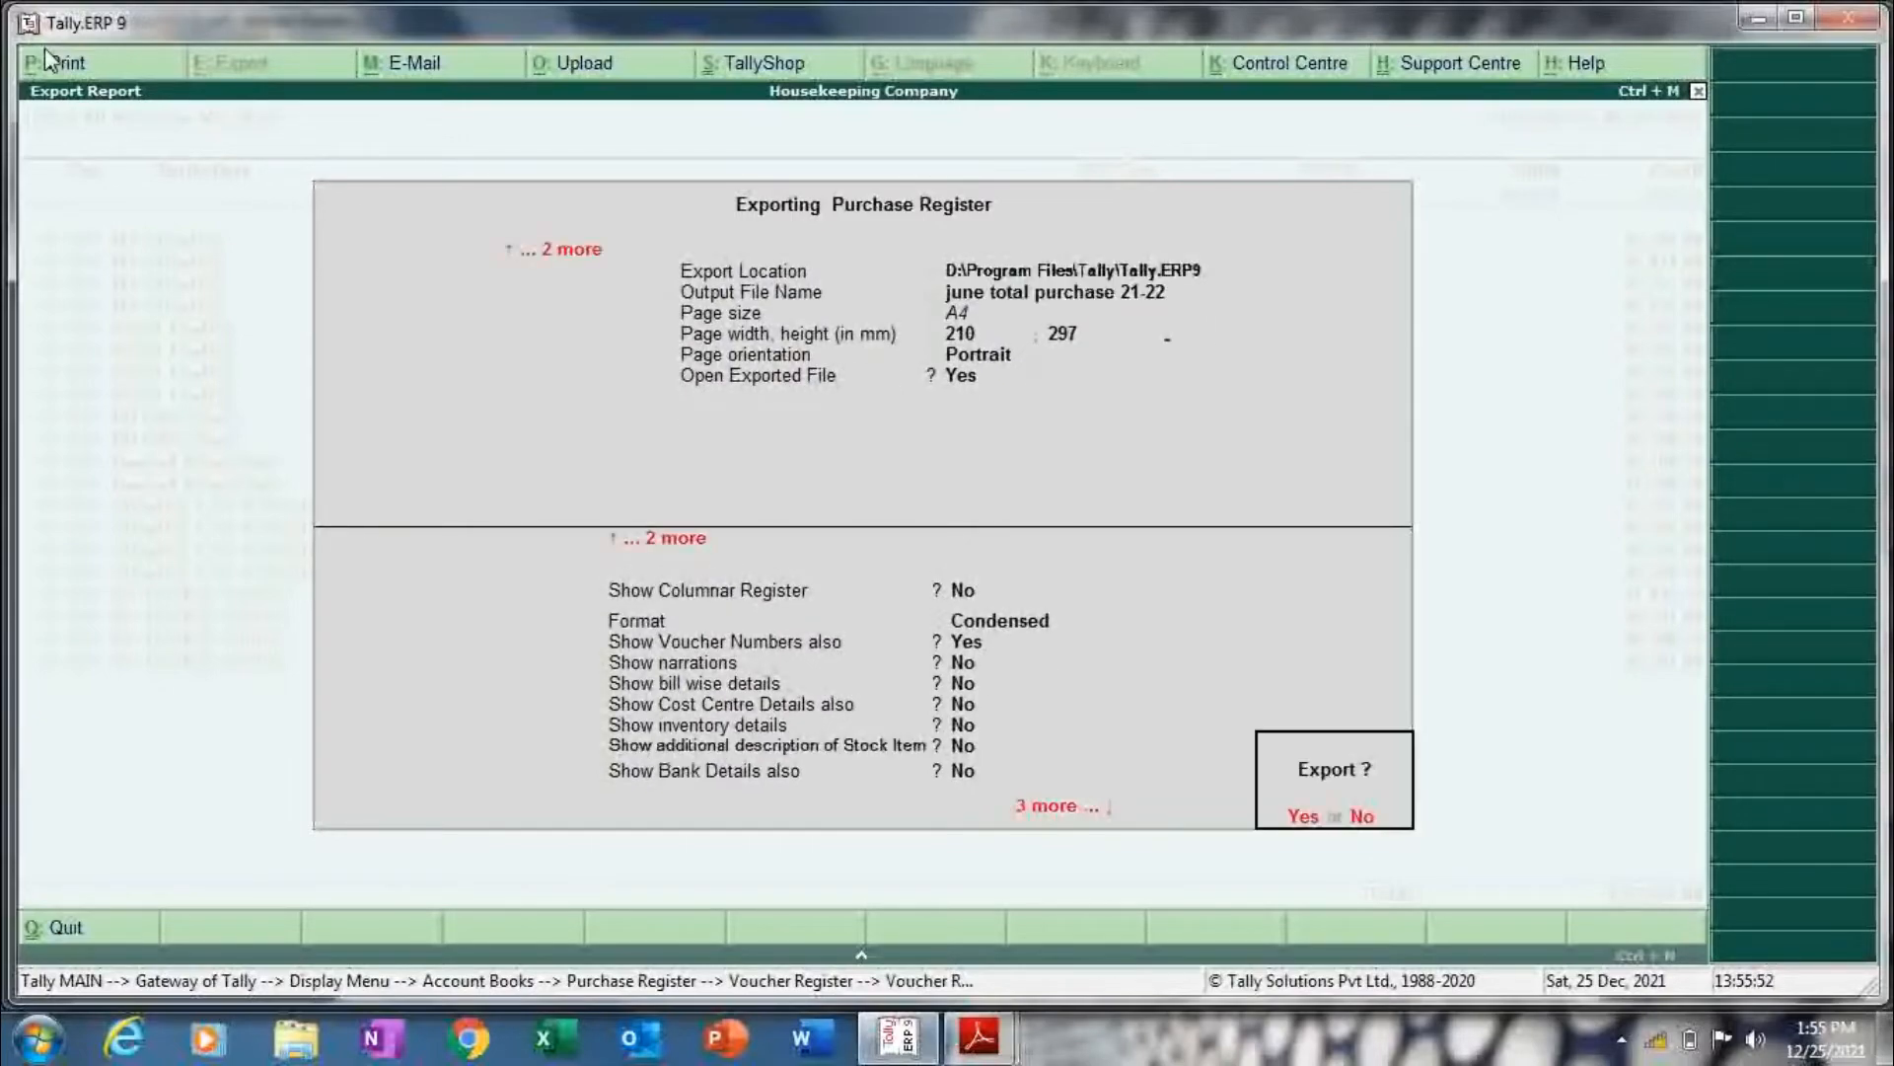
- Switch to Adobe Reader to check the exported Purchase Register PDF, and return to Tally.ERP 9
key("alt+Tab")
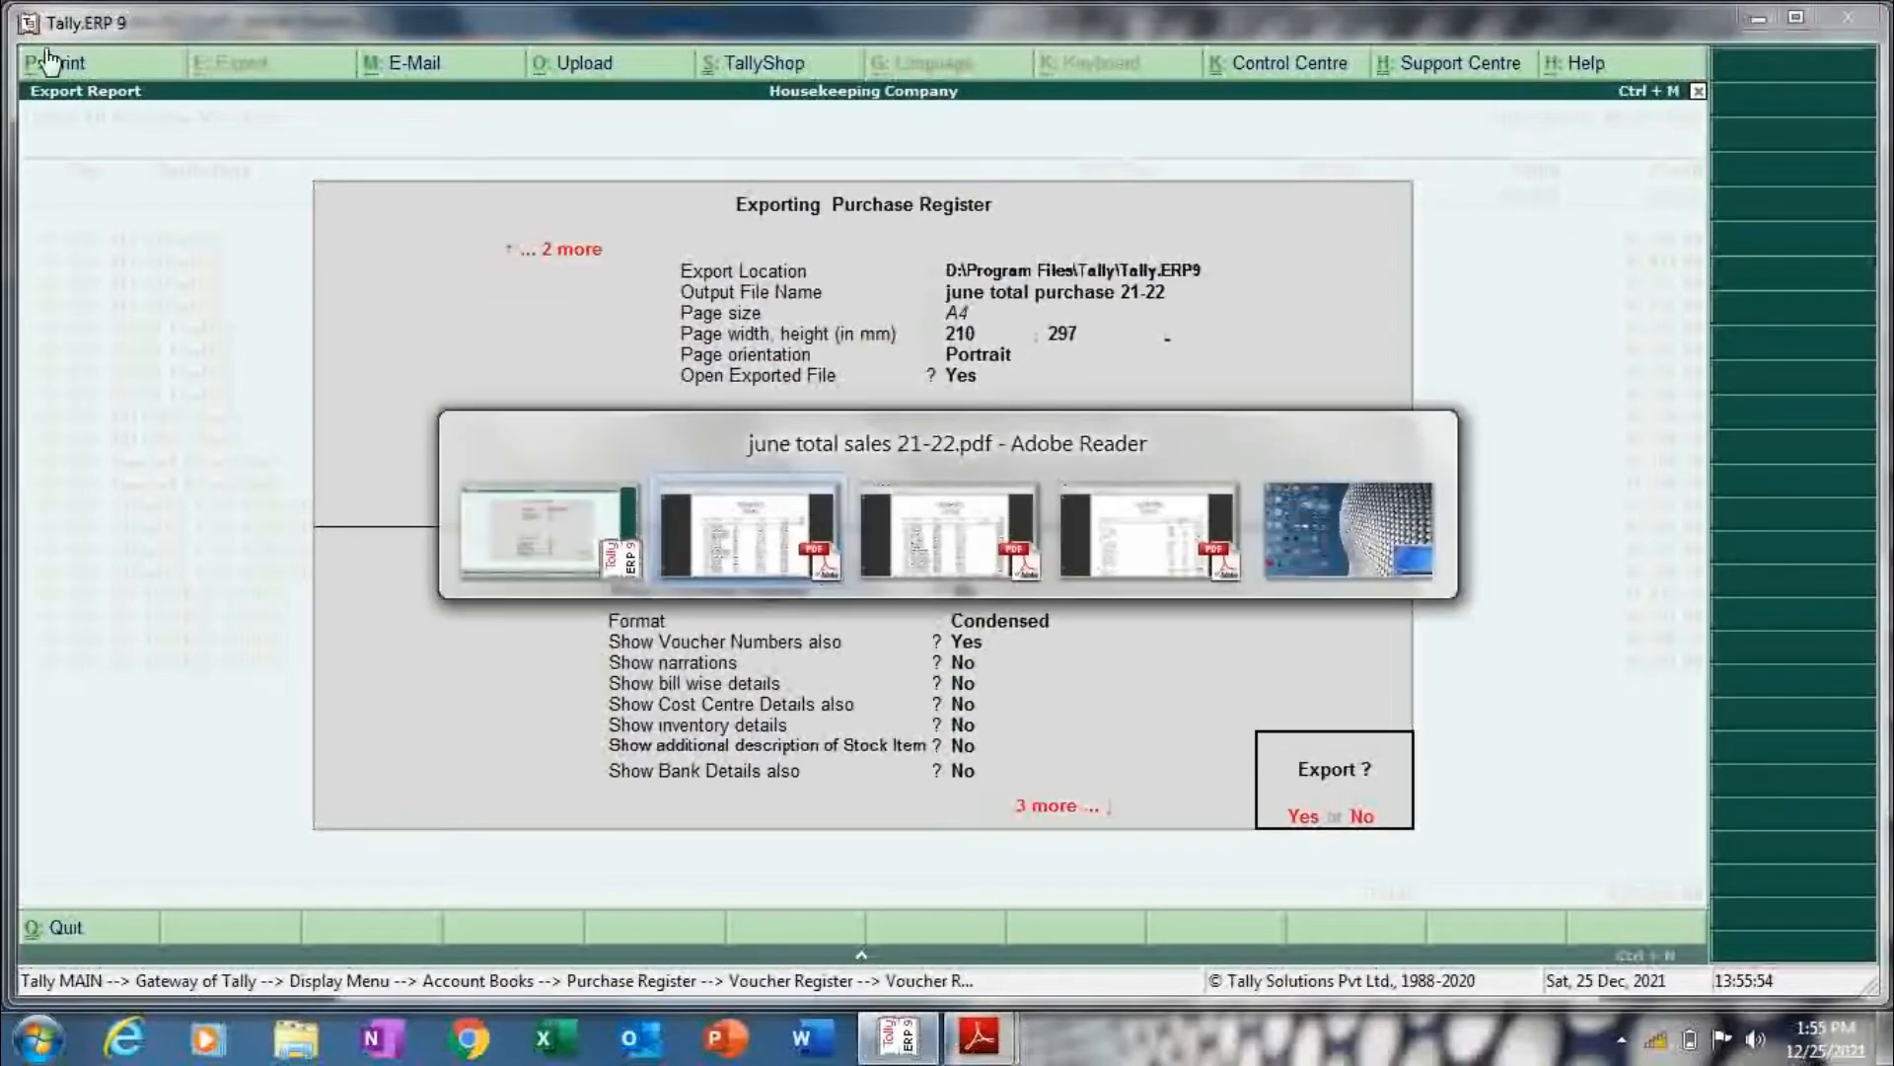
key("alt+Tab")
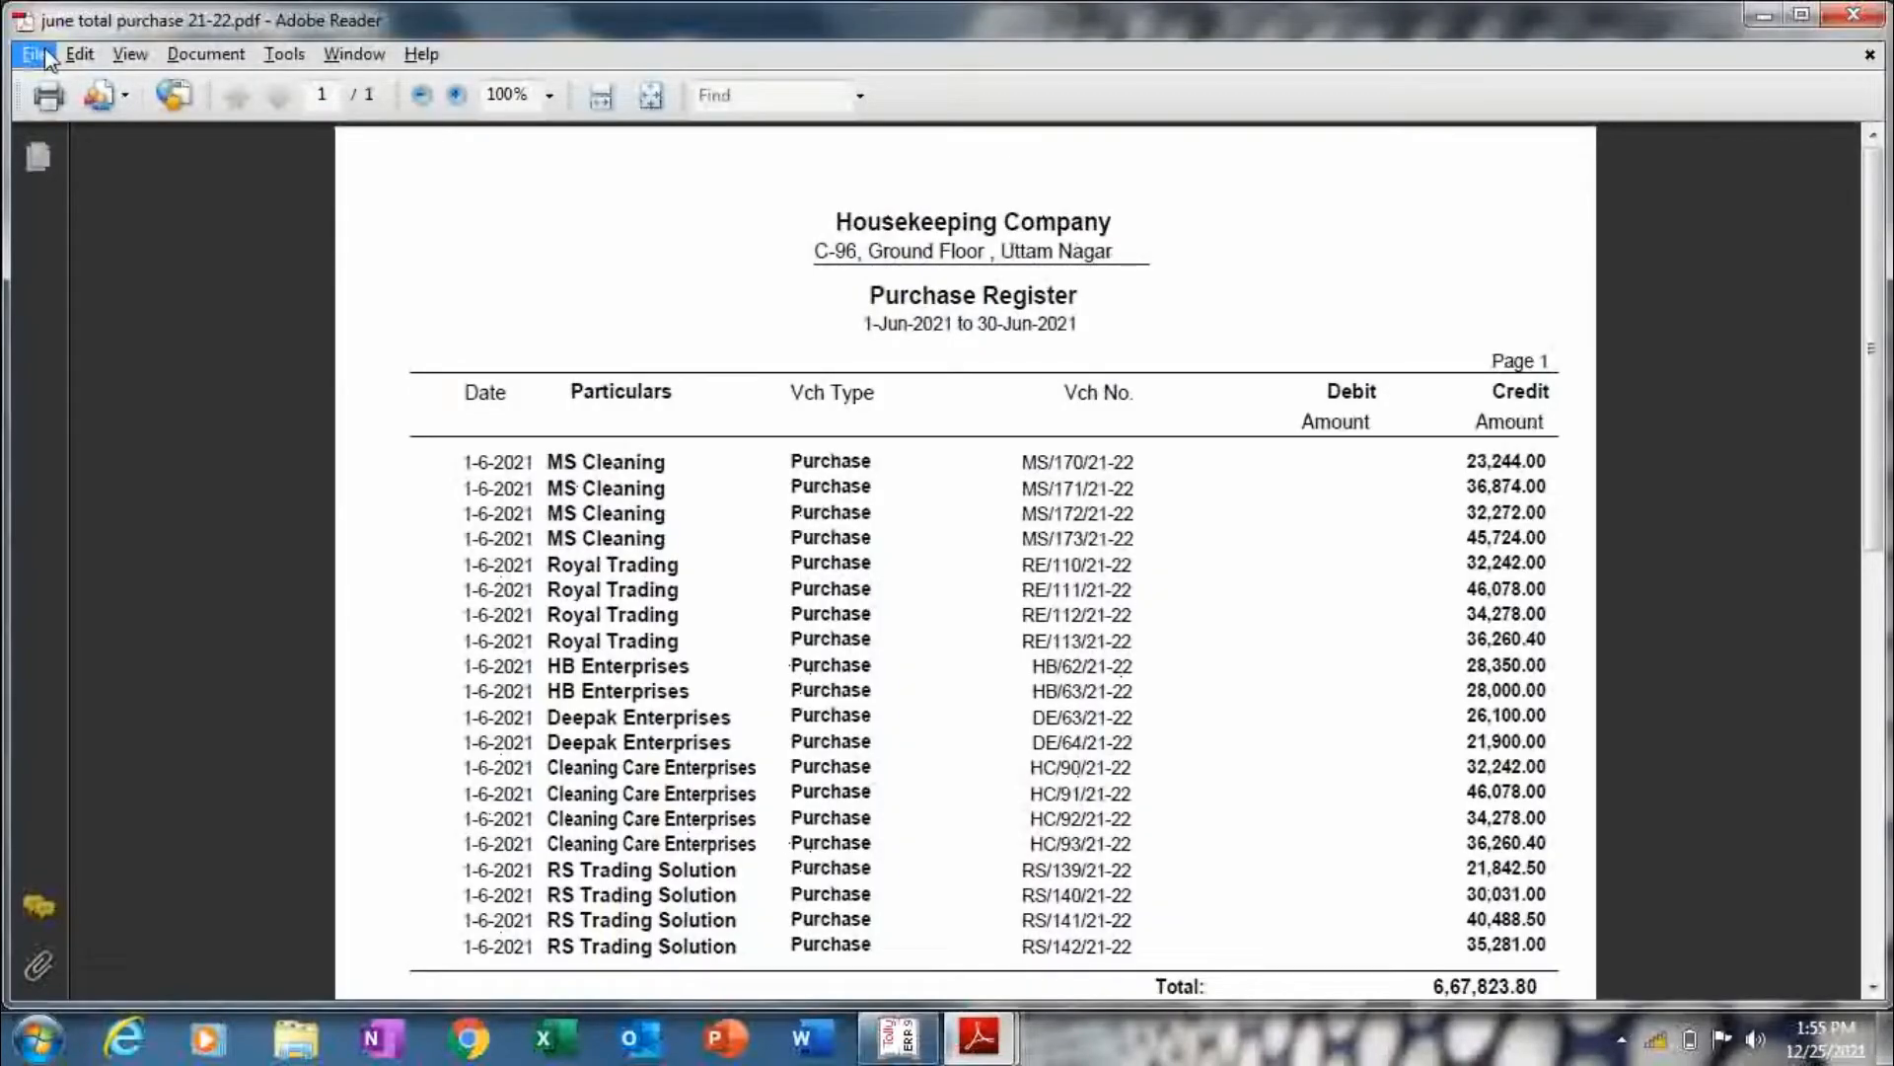
key("Down")
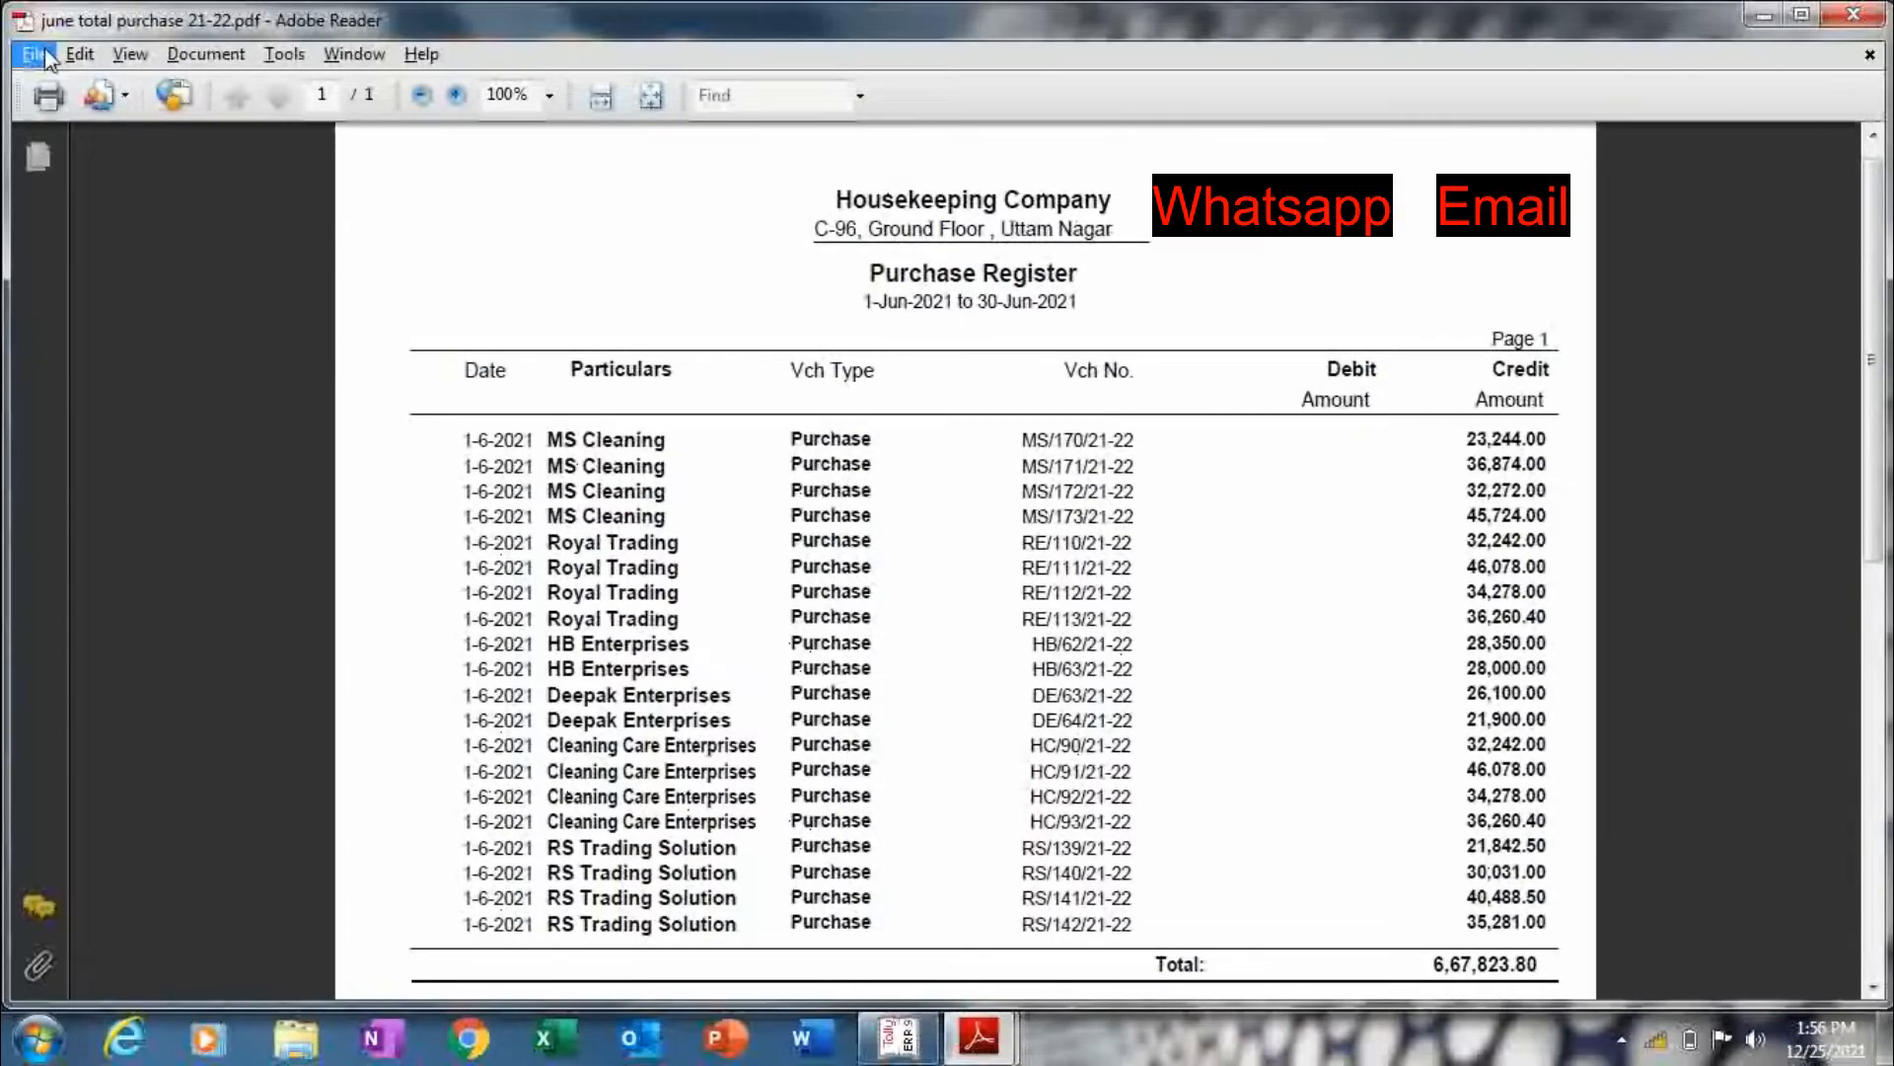
key("alt+Tab")
key("alt+Tab")
key("alt+Tab")
key("alt+Tab")
key("alt+Tab")
key("alt+Tab")
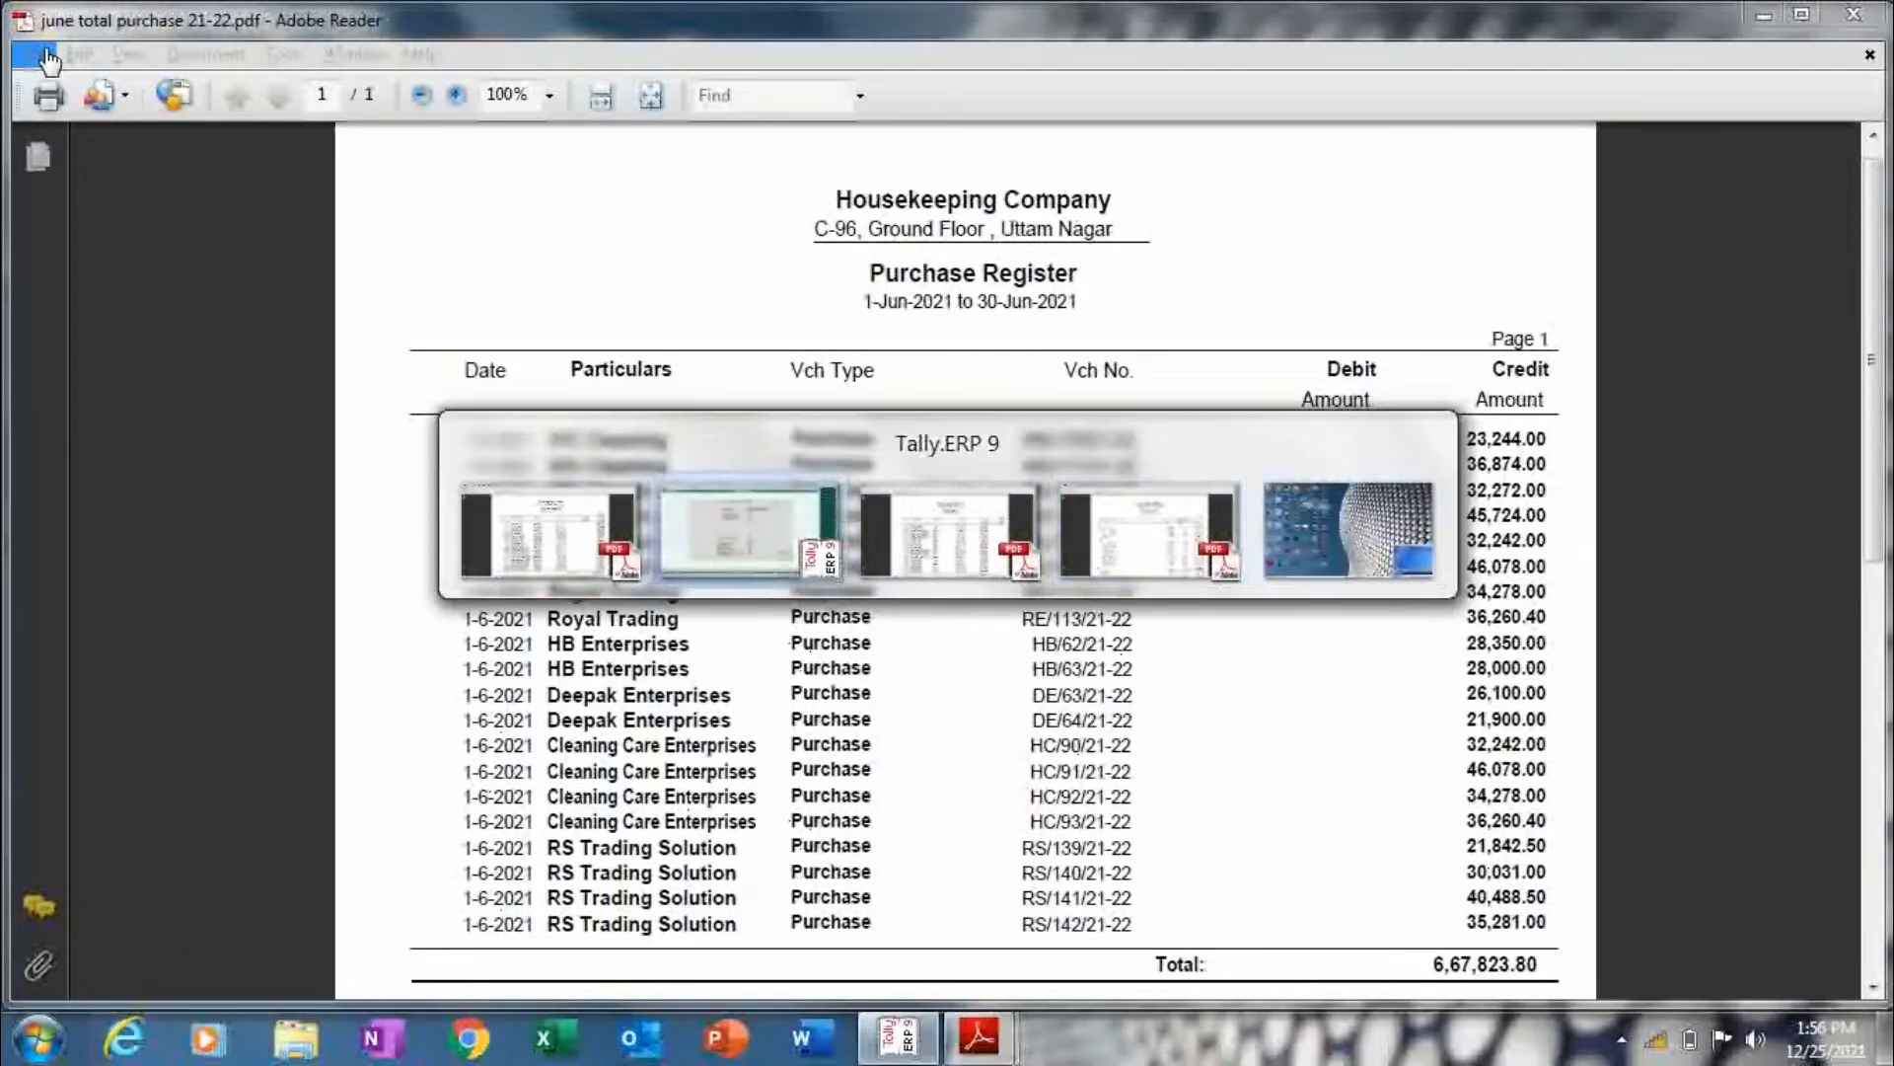
- Leave the purchase register export and the purchase registers, return to the Gateway of Tally and highlight Ratio Analysis
key("Escape")
key("Escape")
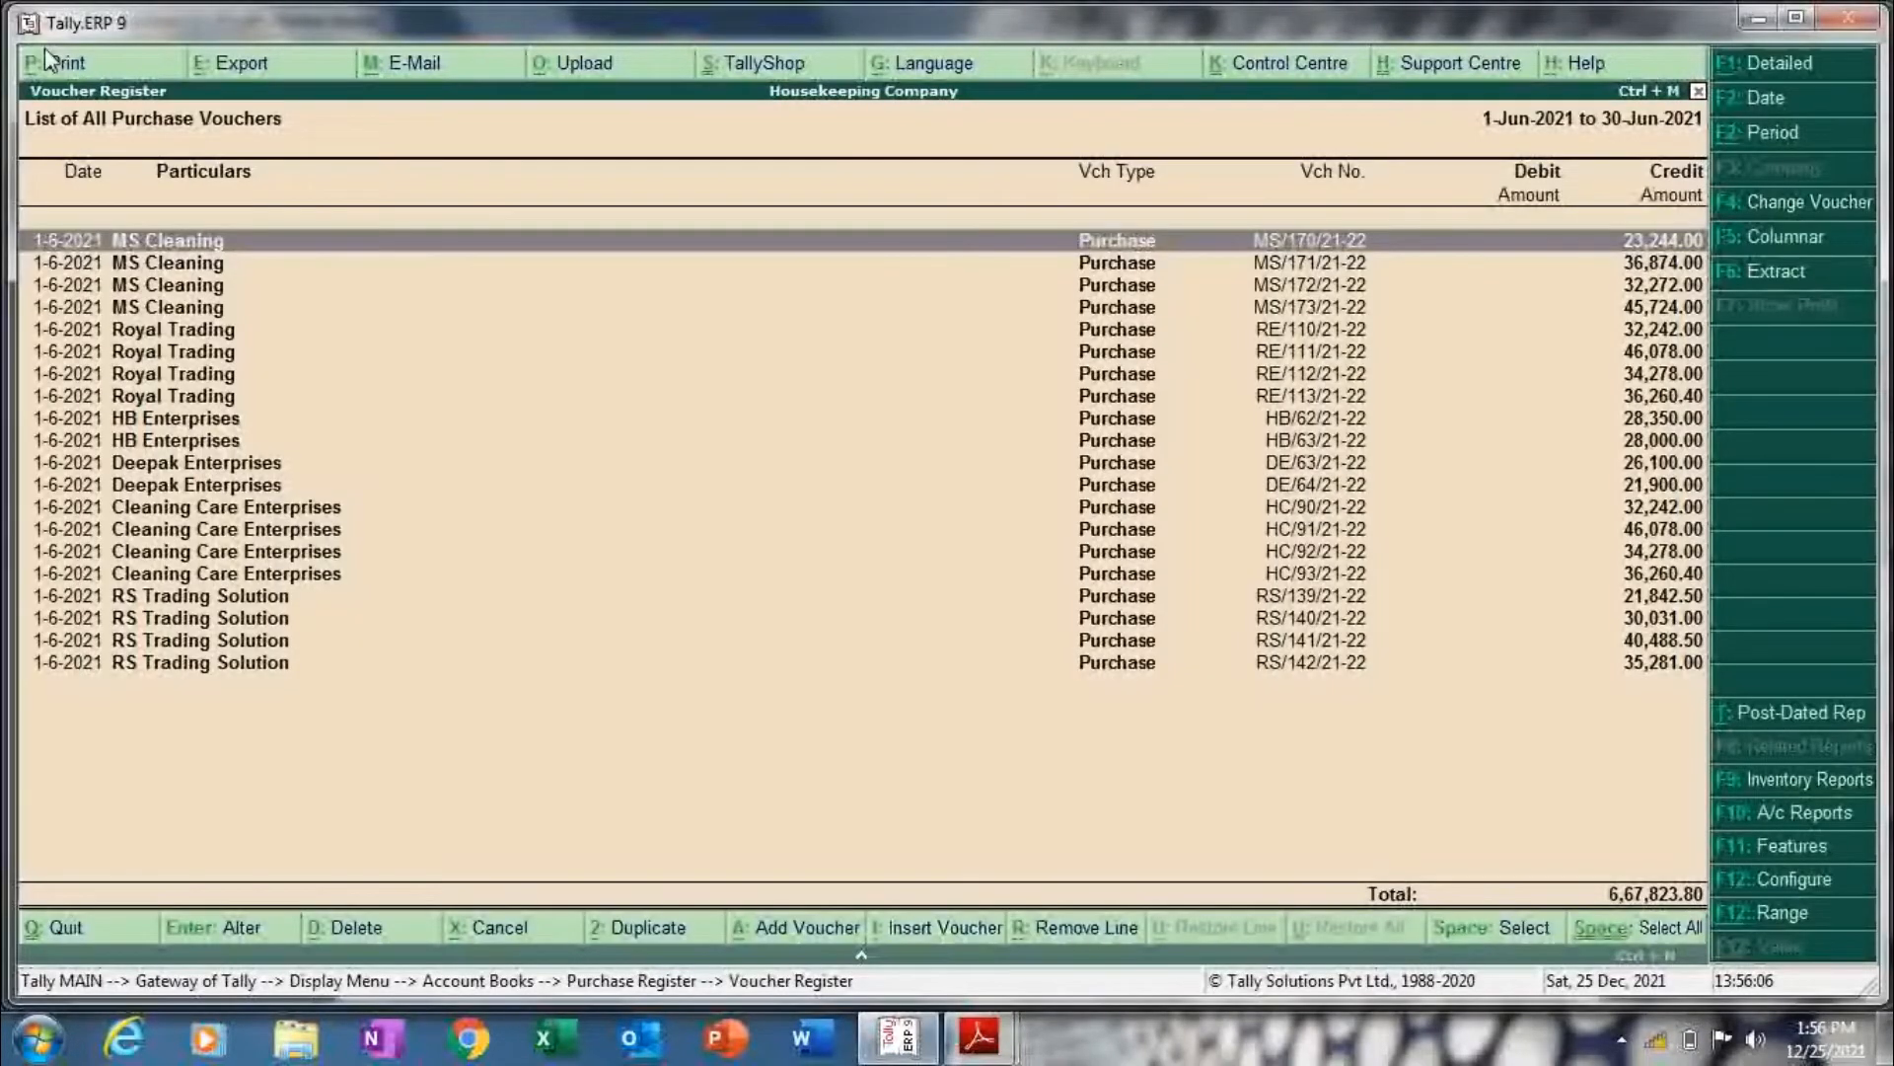
key("Escape")
key("Escape")
key("Escape")
key("Escape")
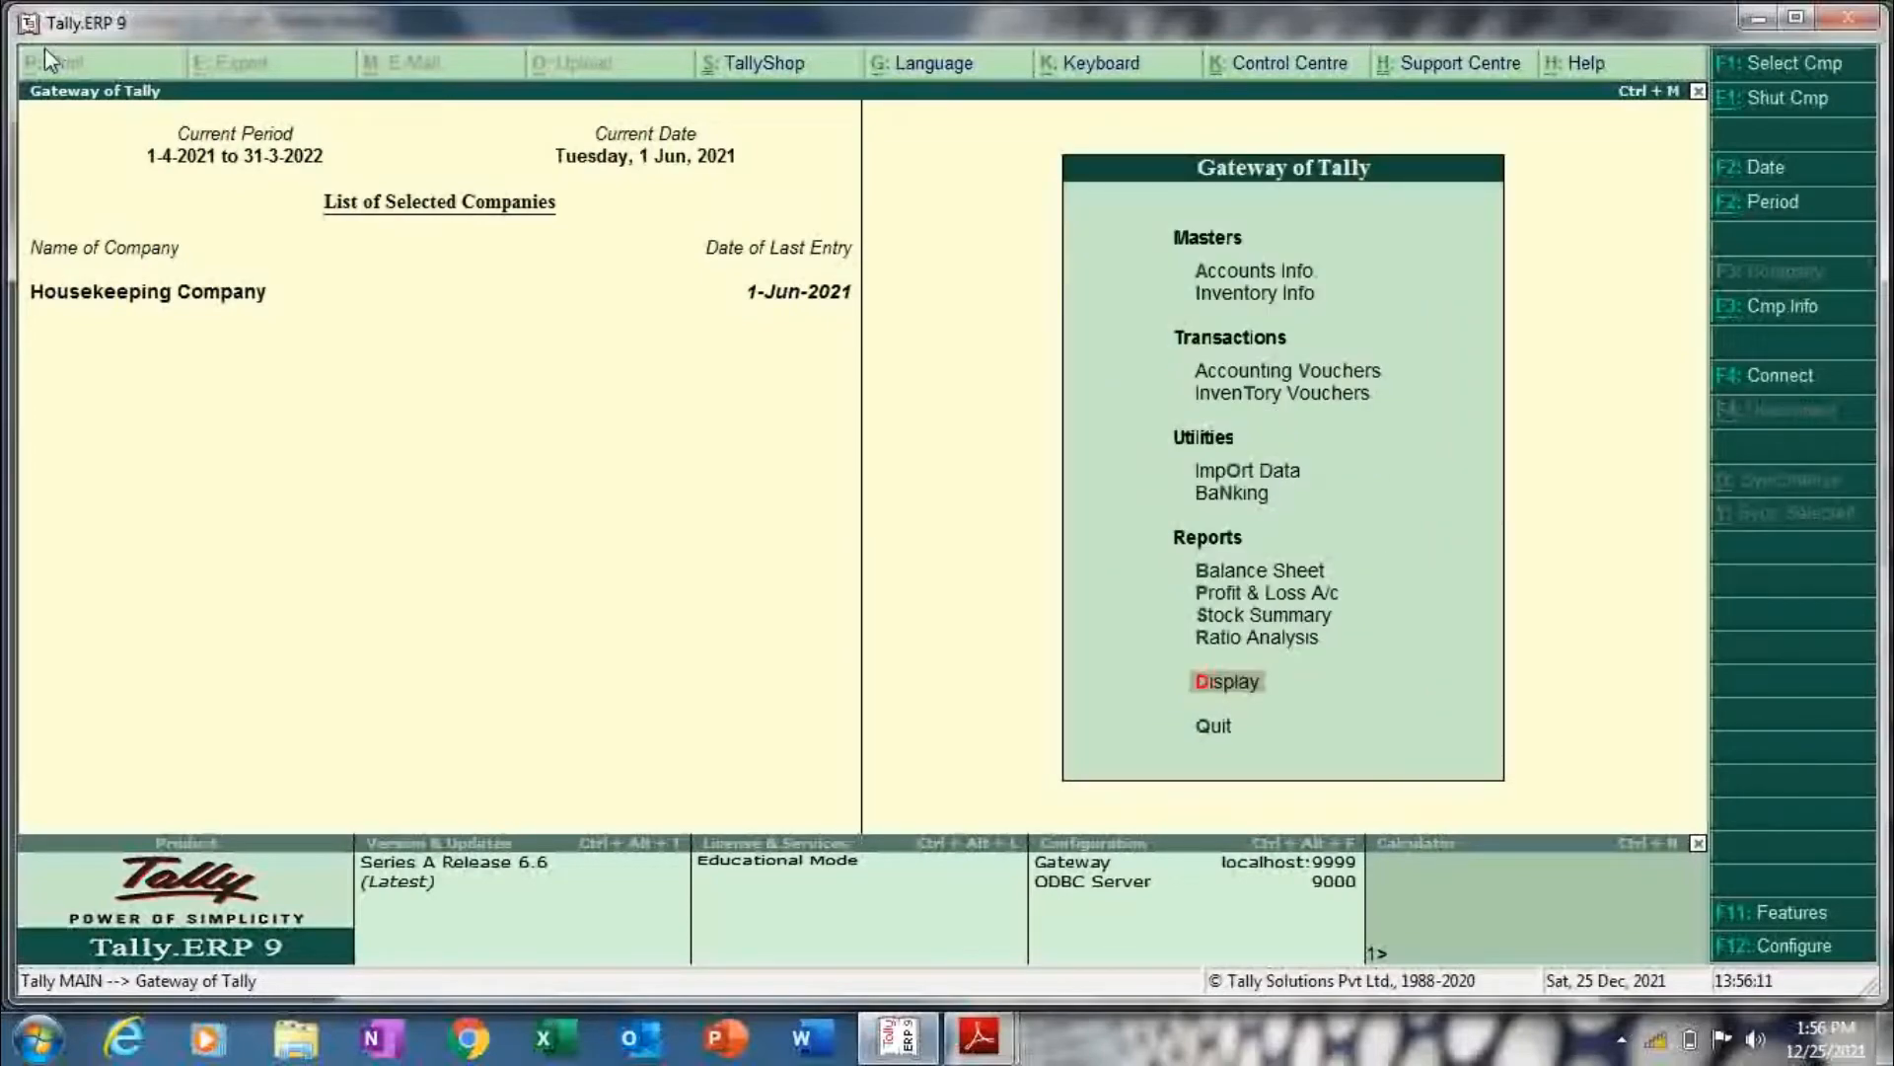
key("Up")
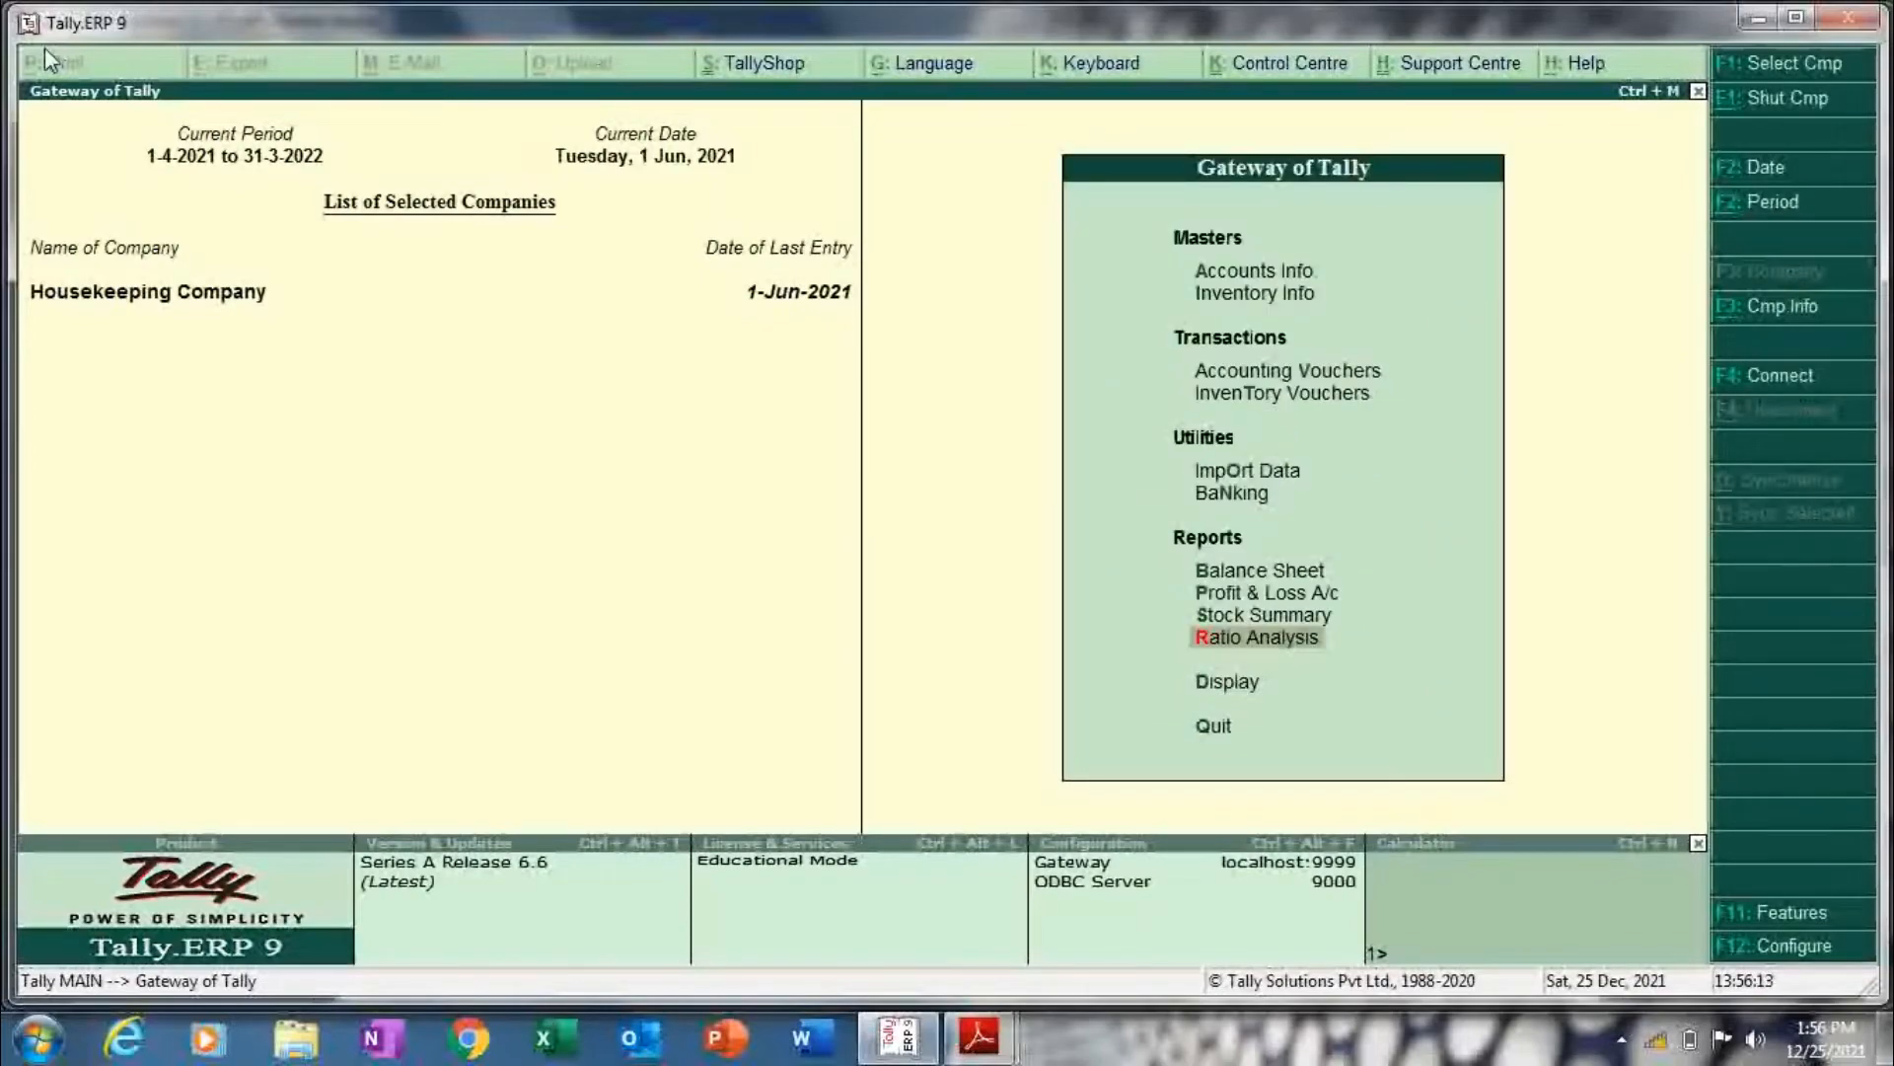
- Open the Stock Summary, look over its 0%, 18% and 5% groups, and expand the report to its detailed view
key("Down")
key("Up")
key("Up")
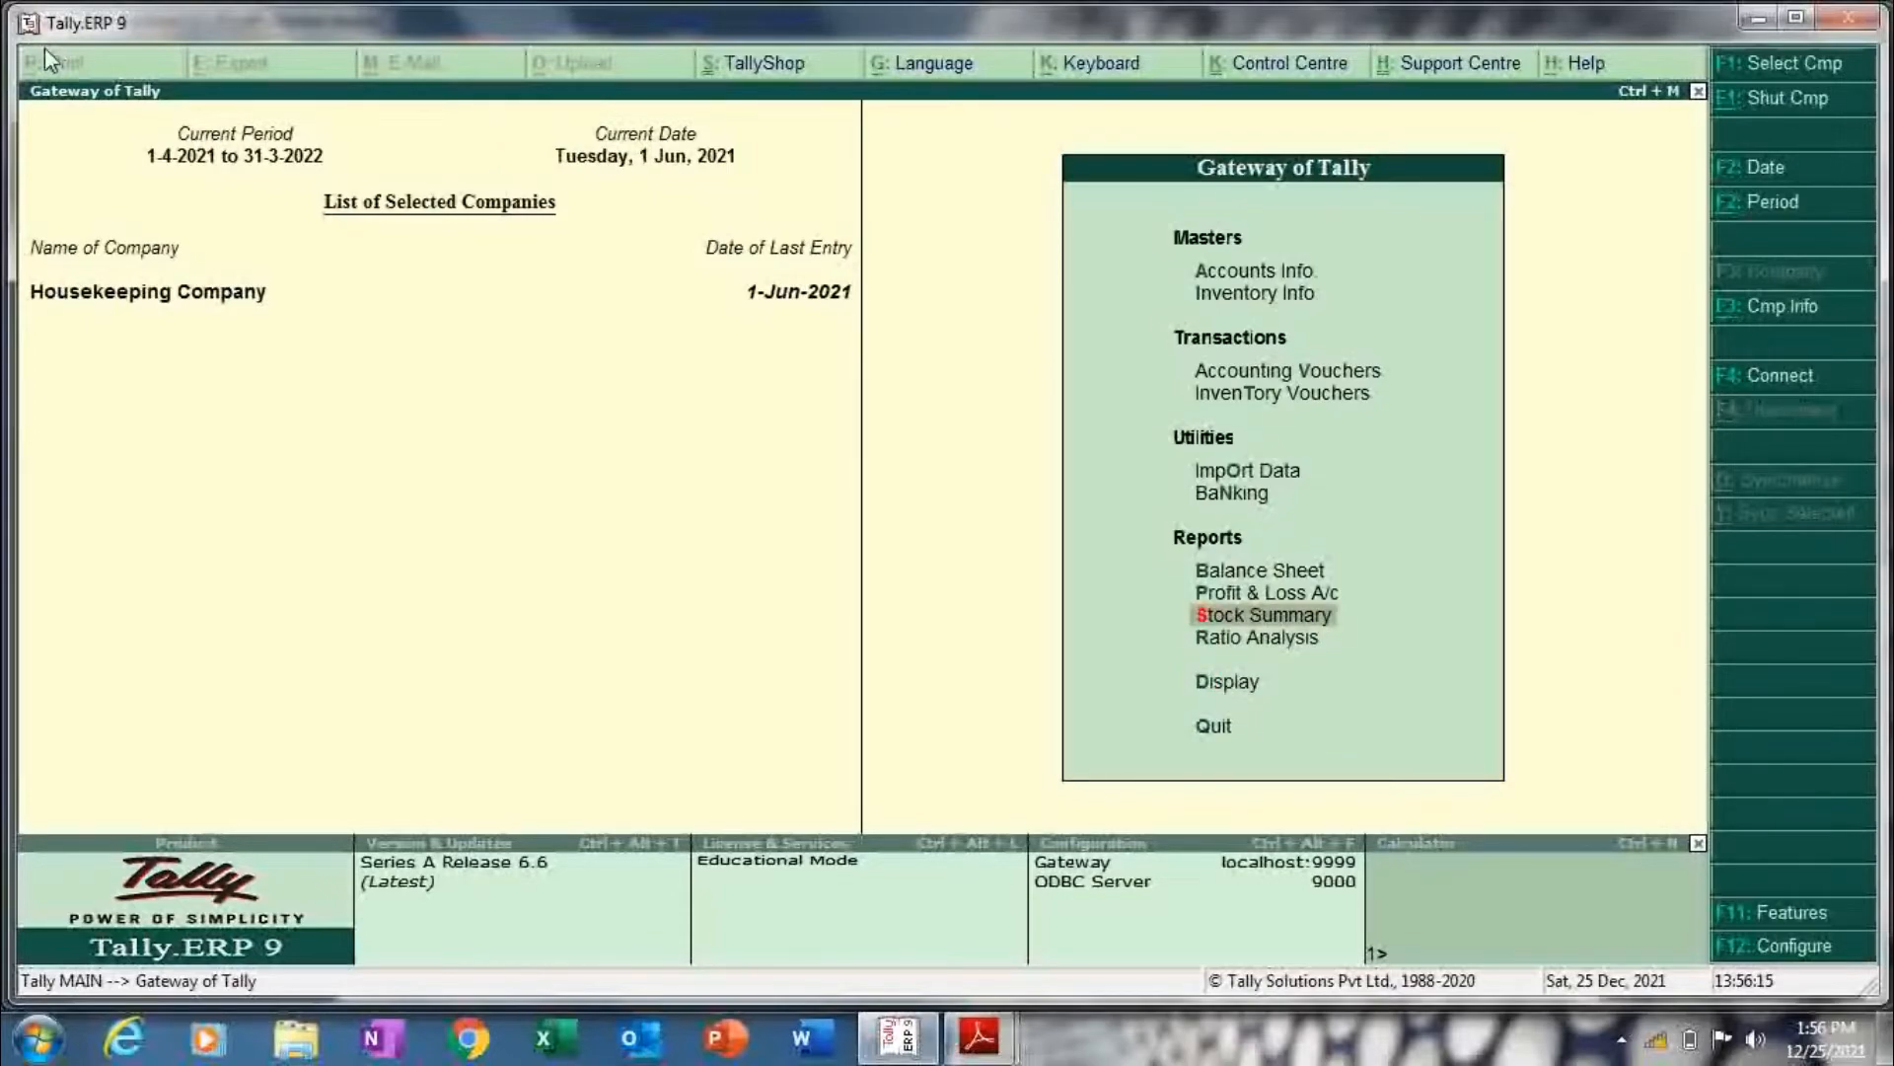
key("Return")
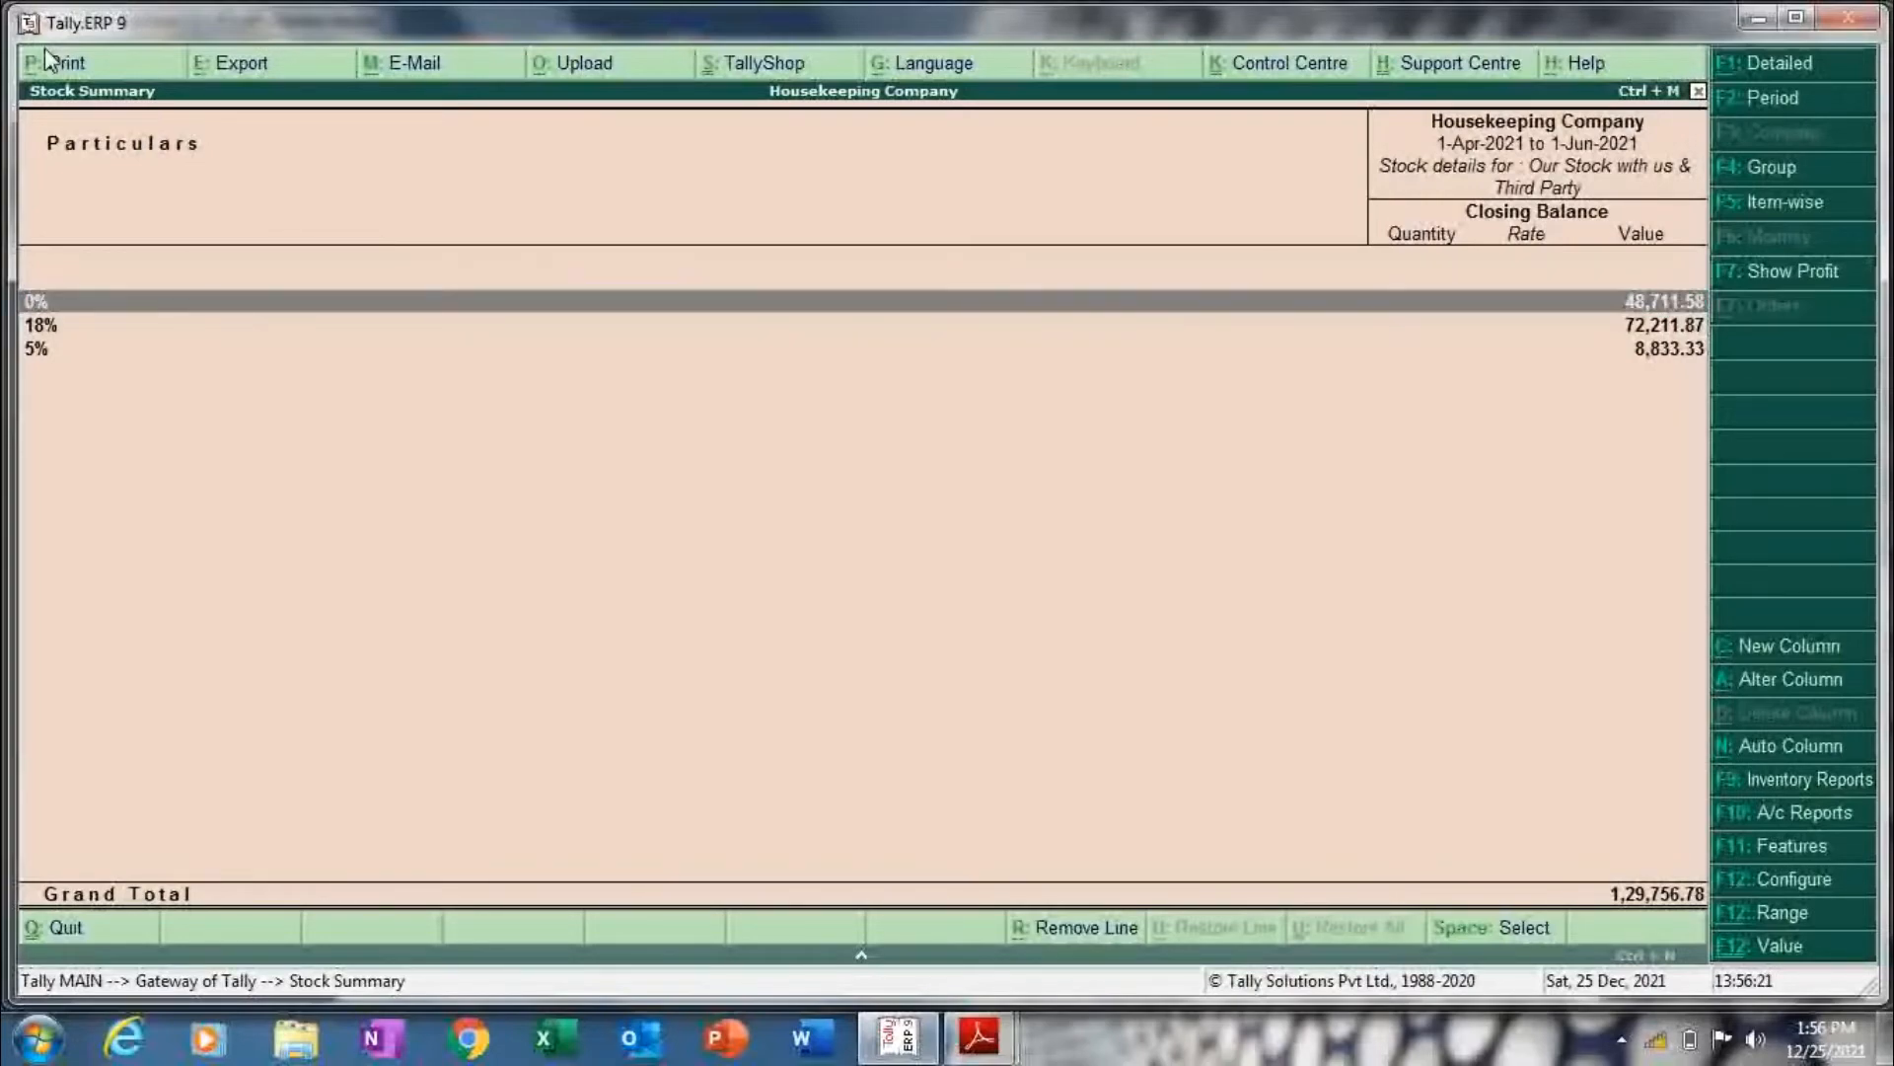
key("Down")
key("Down")
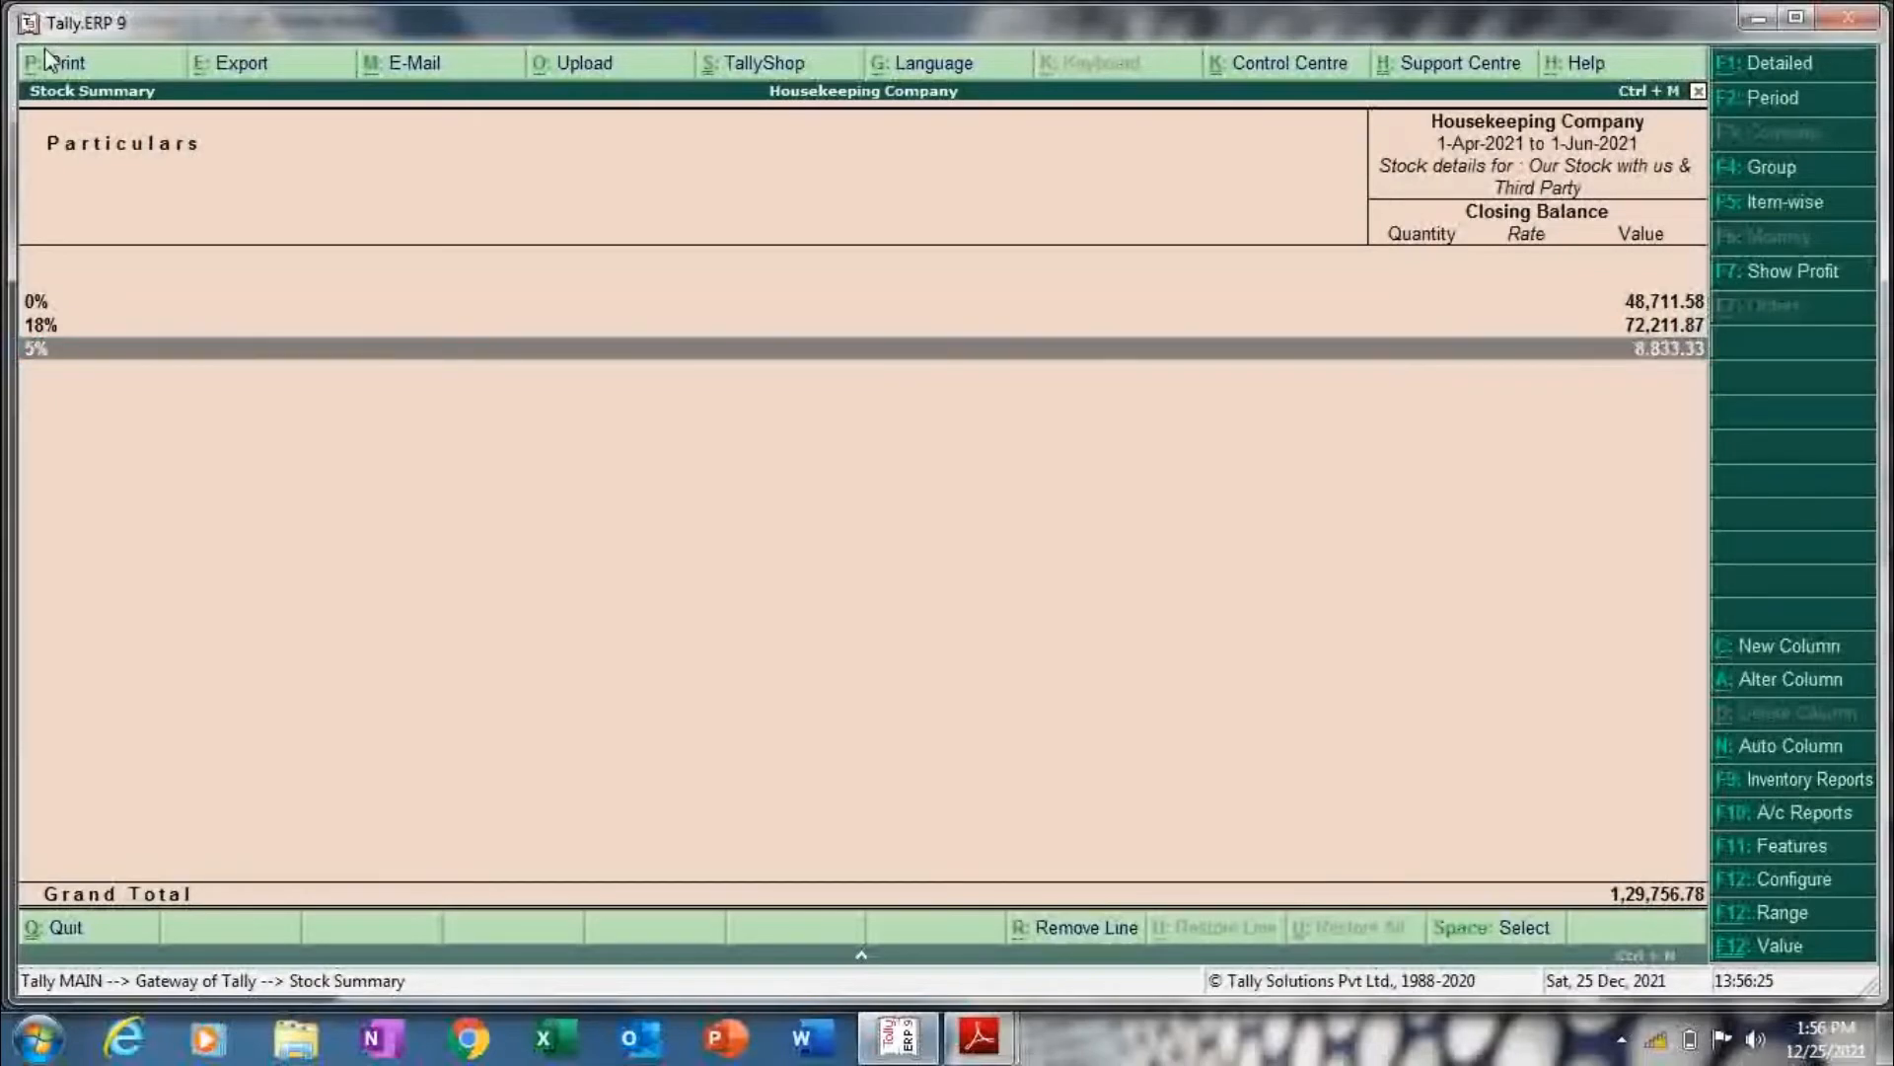
key("Up")
key("Up")
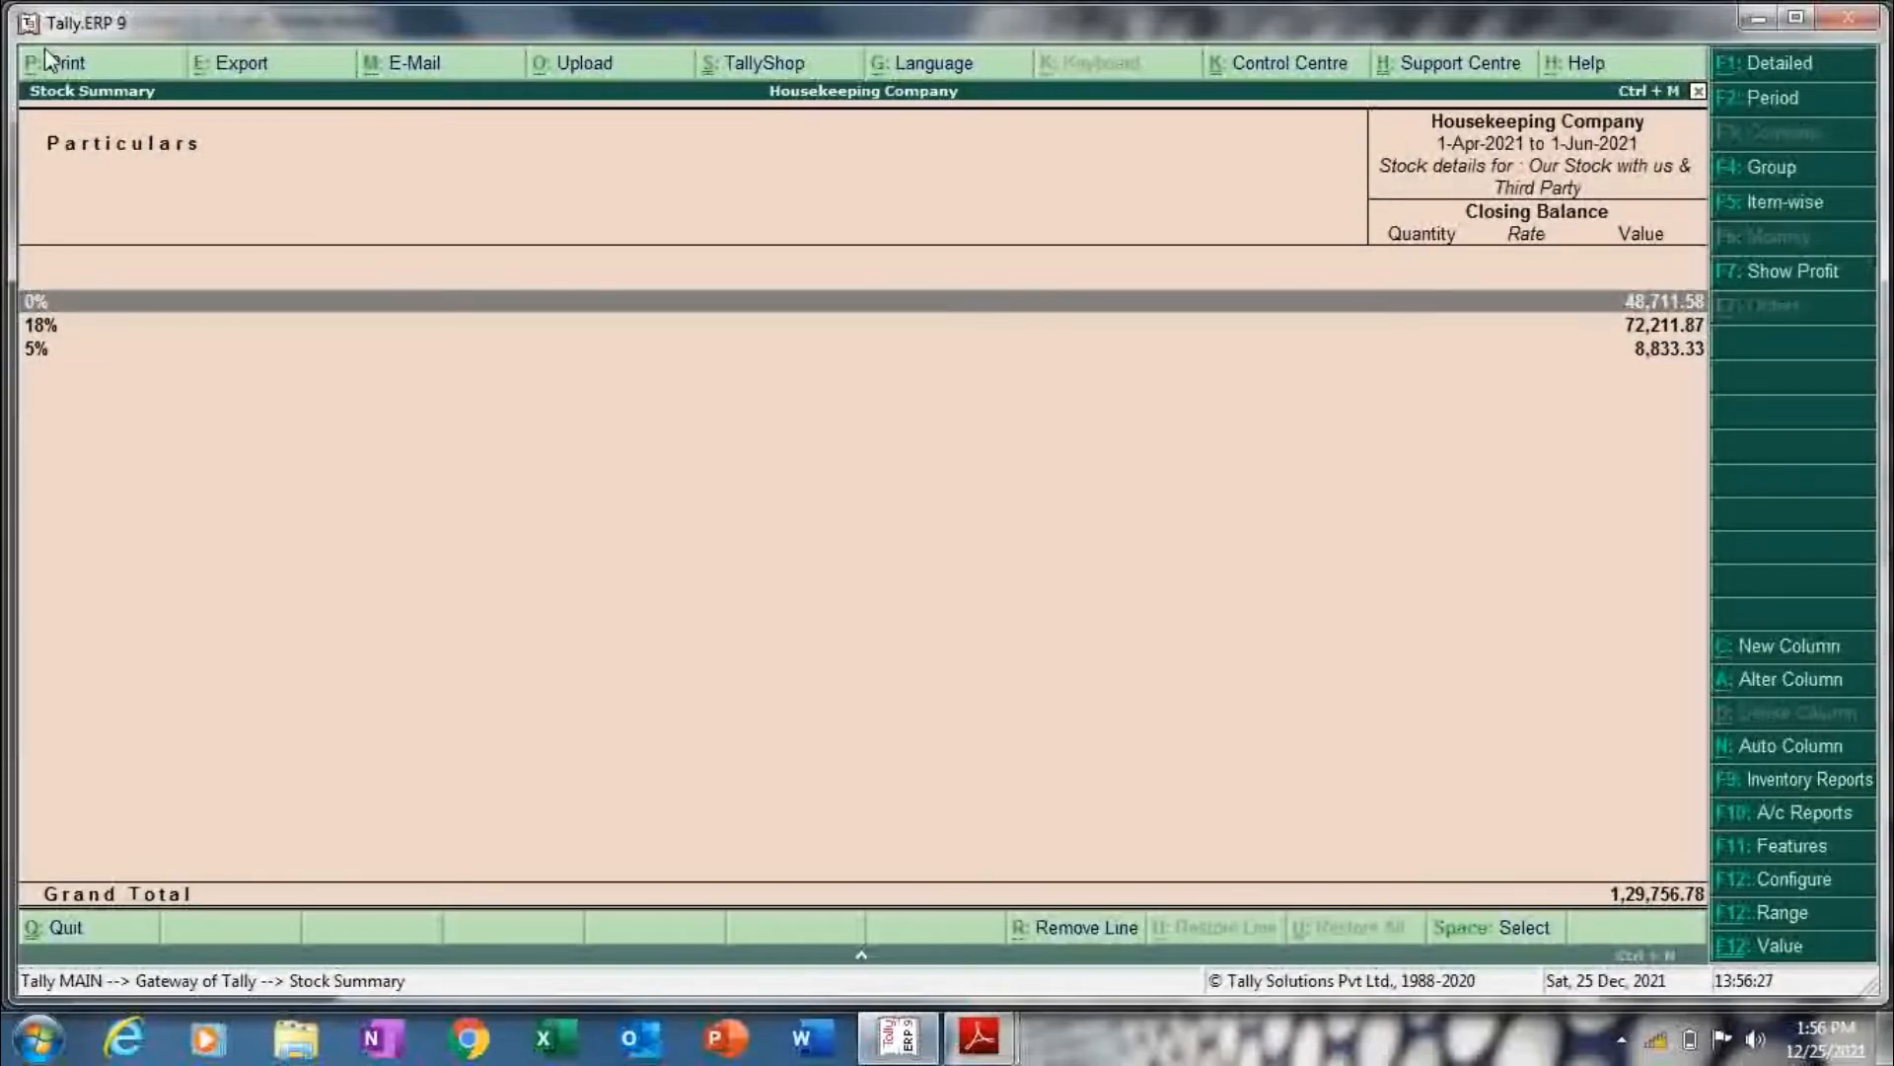
key("alt+F1")
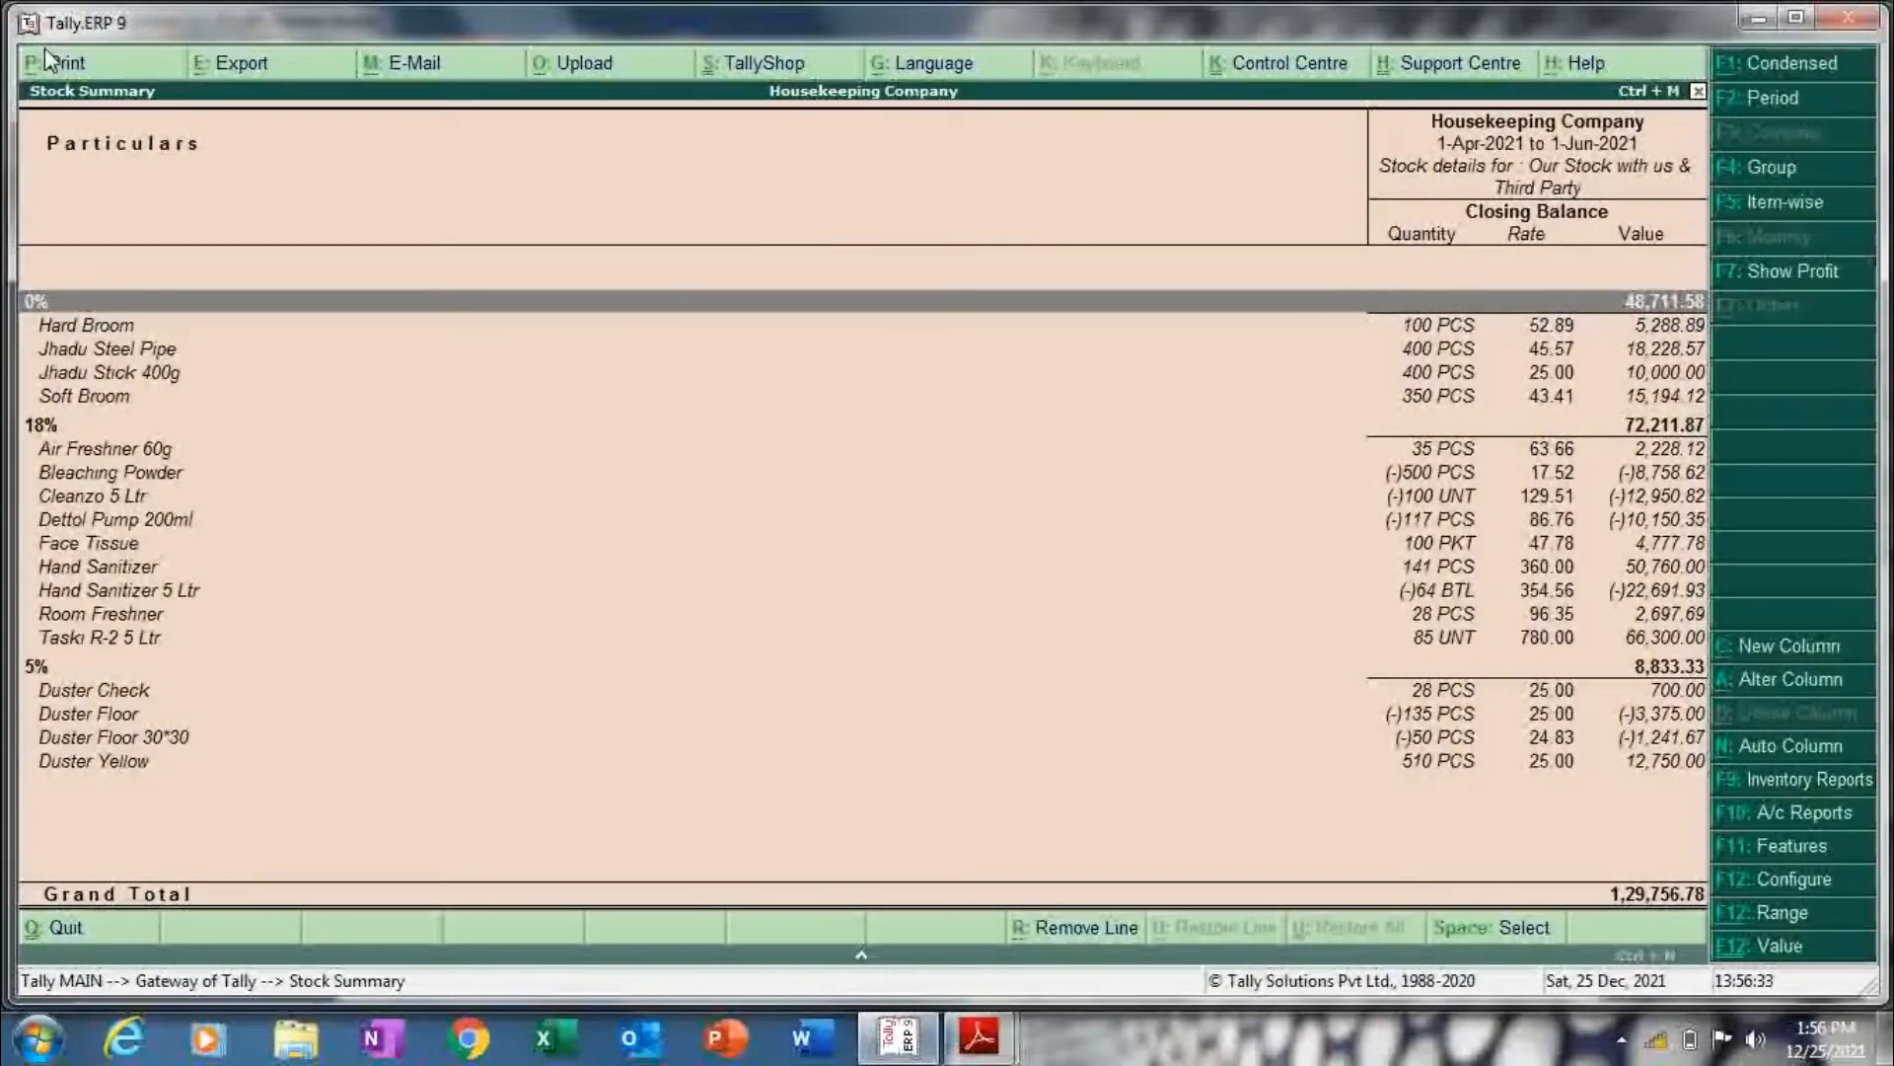
- Examine the closing quantity, rate and value of the stock items from the 0% group to the 5% group and back to Hard Broom
key("Down")
key("Down")
key("Down")
key("Down")
key("Down")
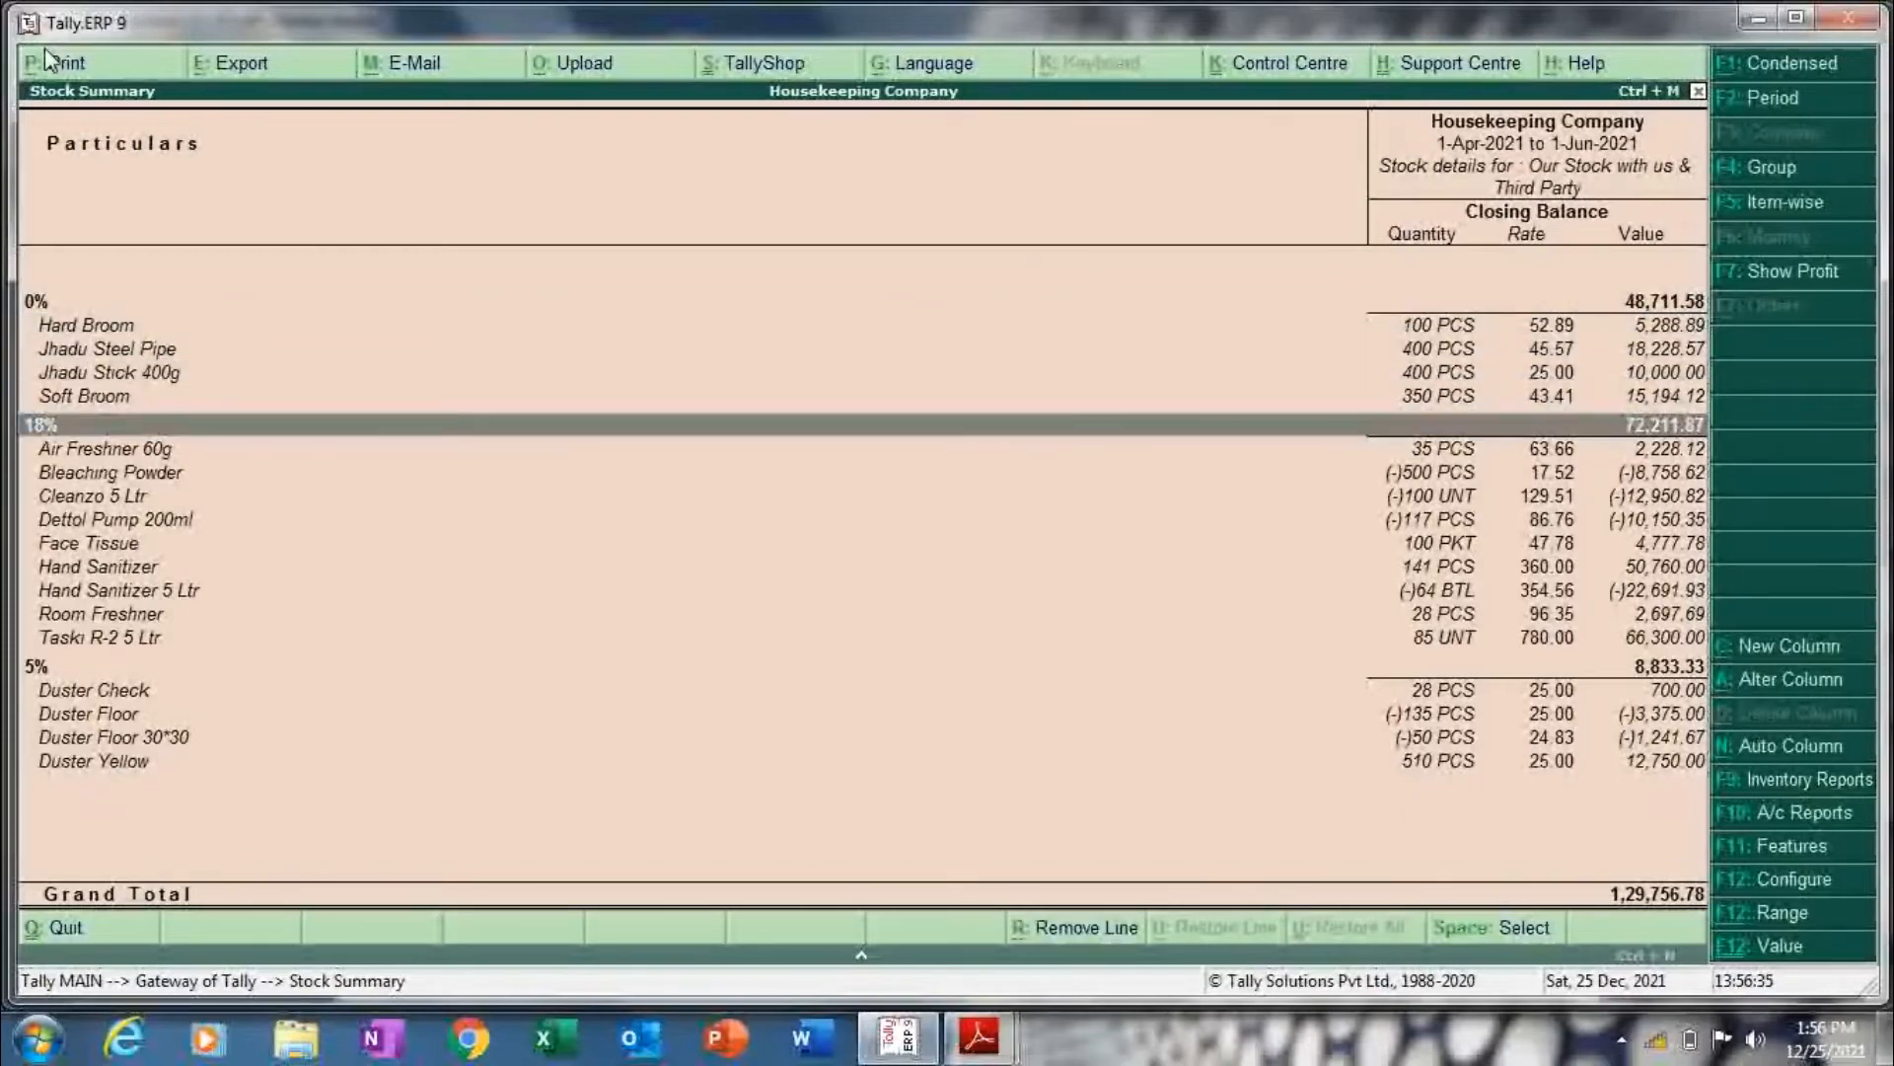
key("Down")
key("Down")
key("Down")
key("Down")
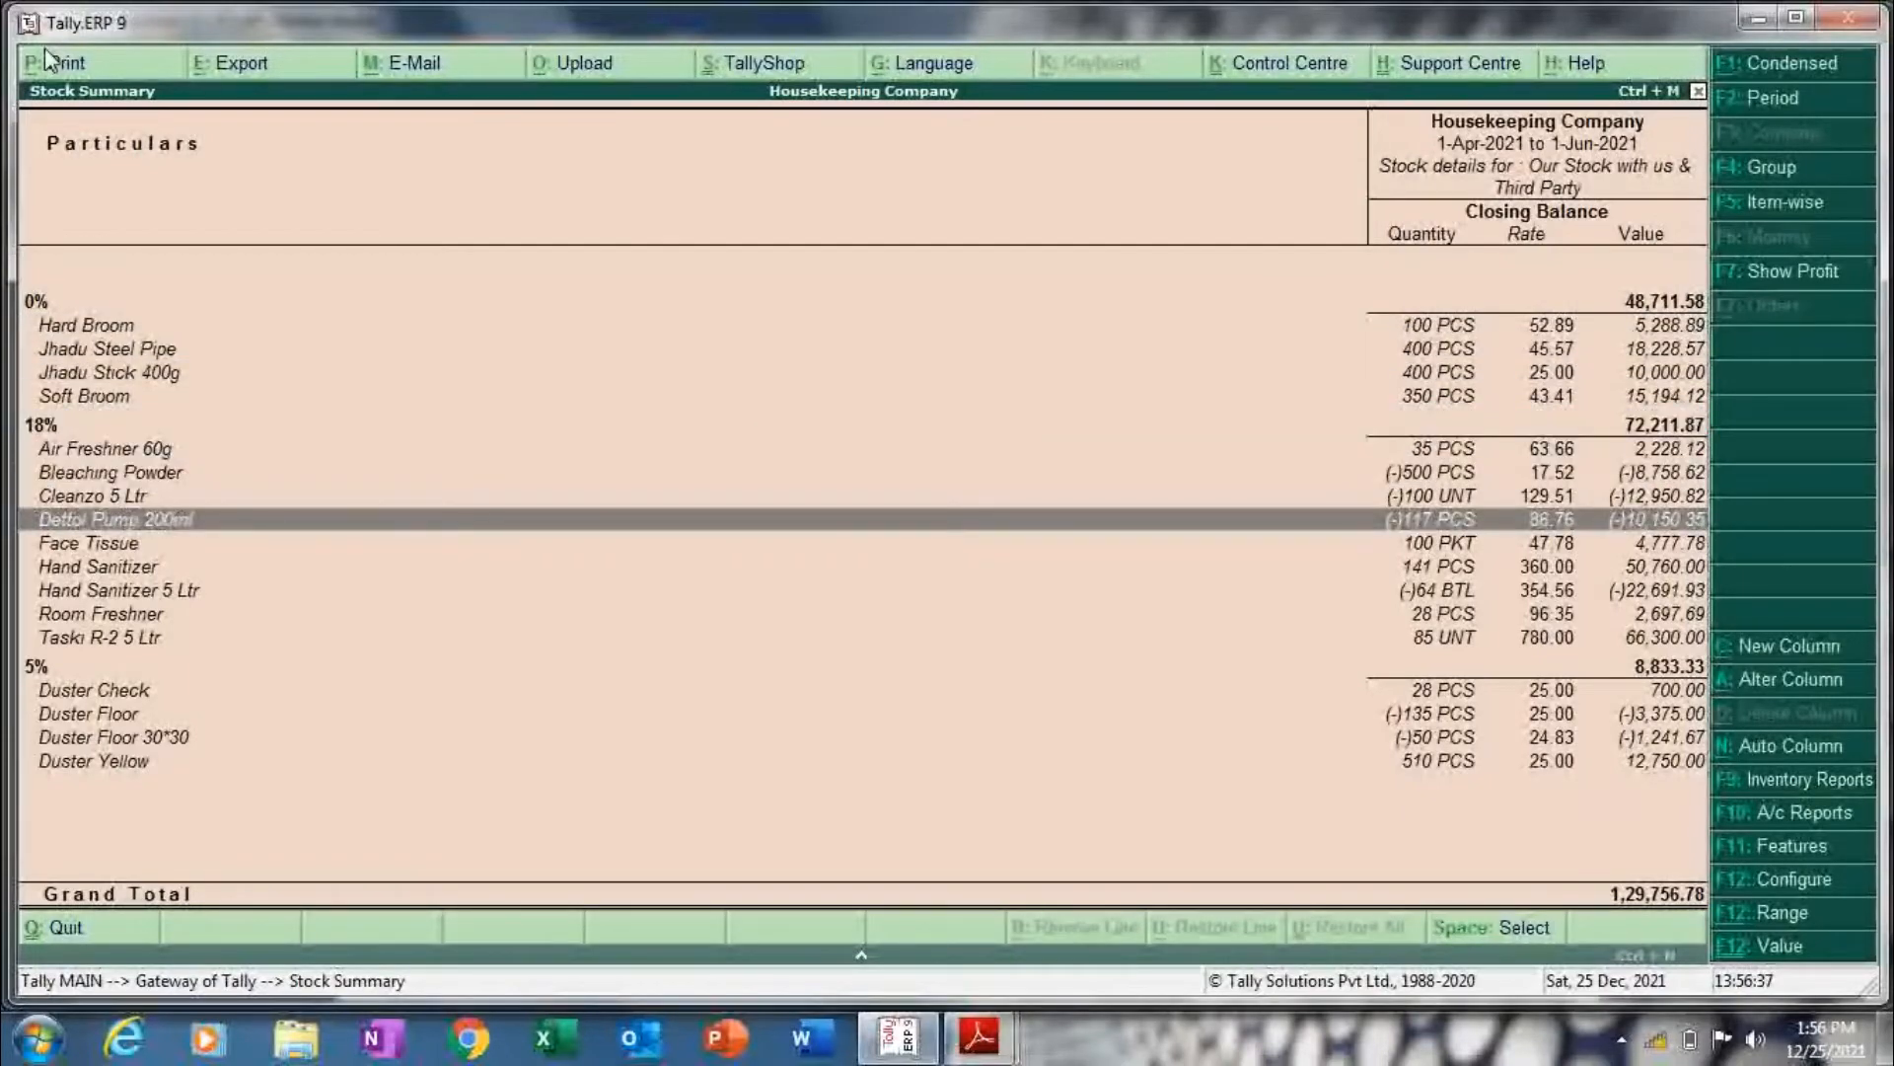
key("Down")
key("Down")
key("Down")
key("Down")
key("Down")
key("Down")
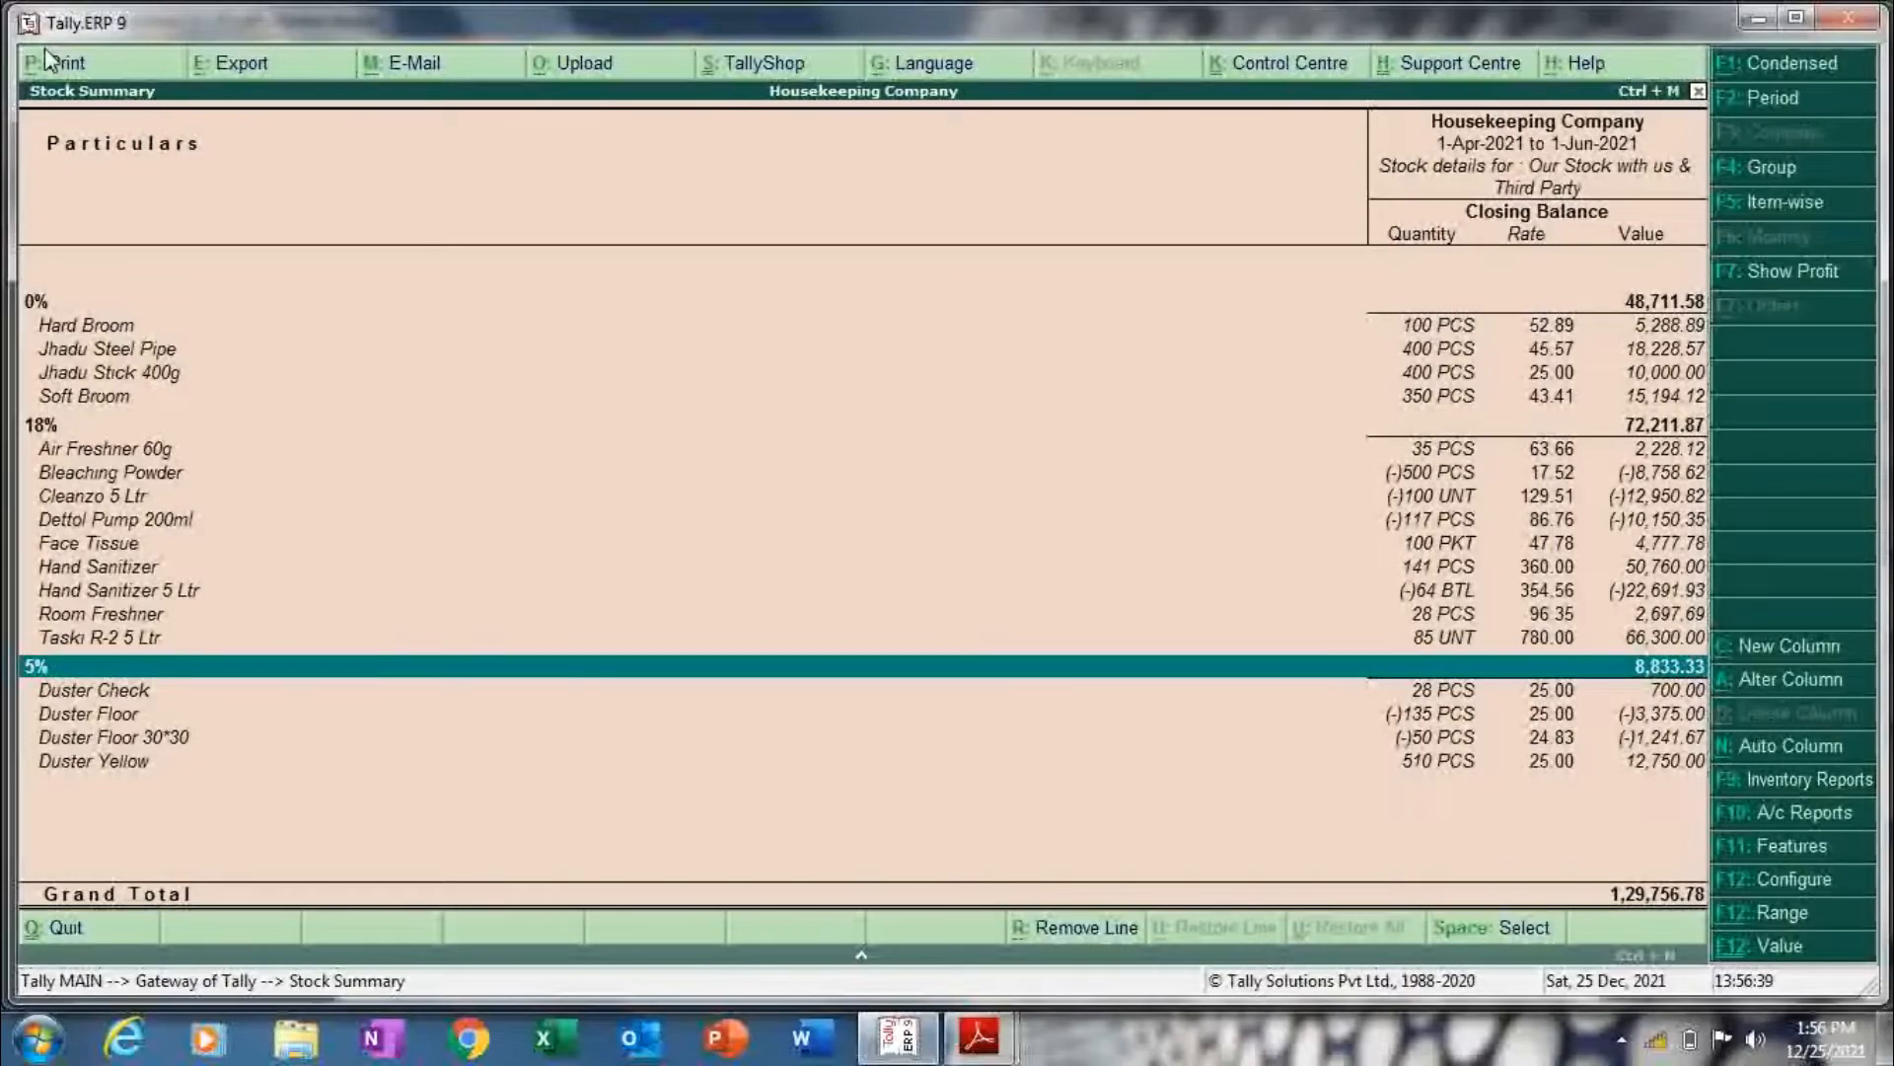
key("Up")
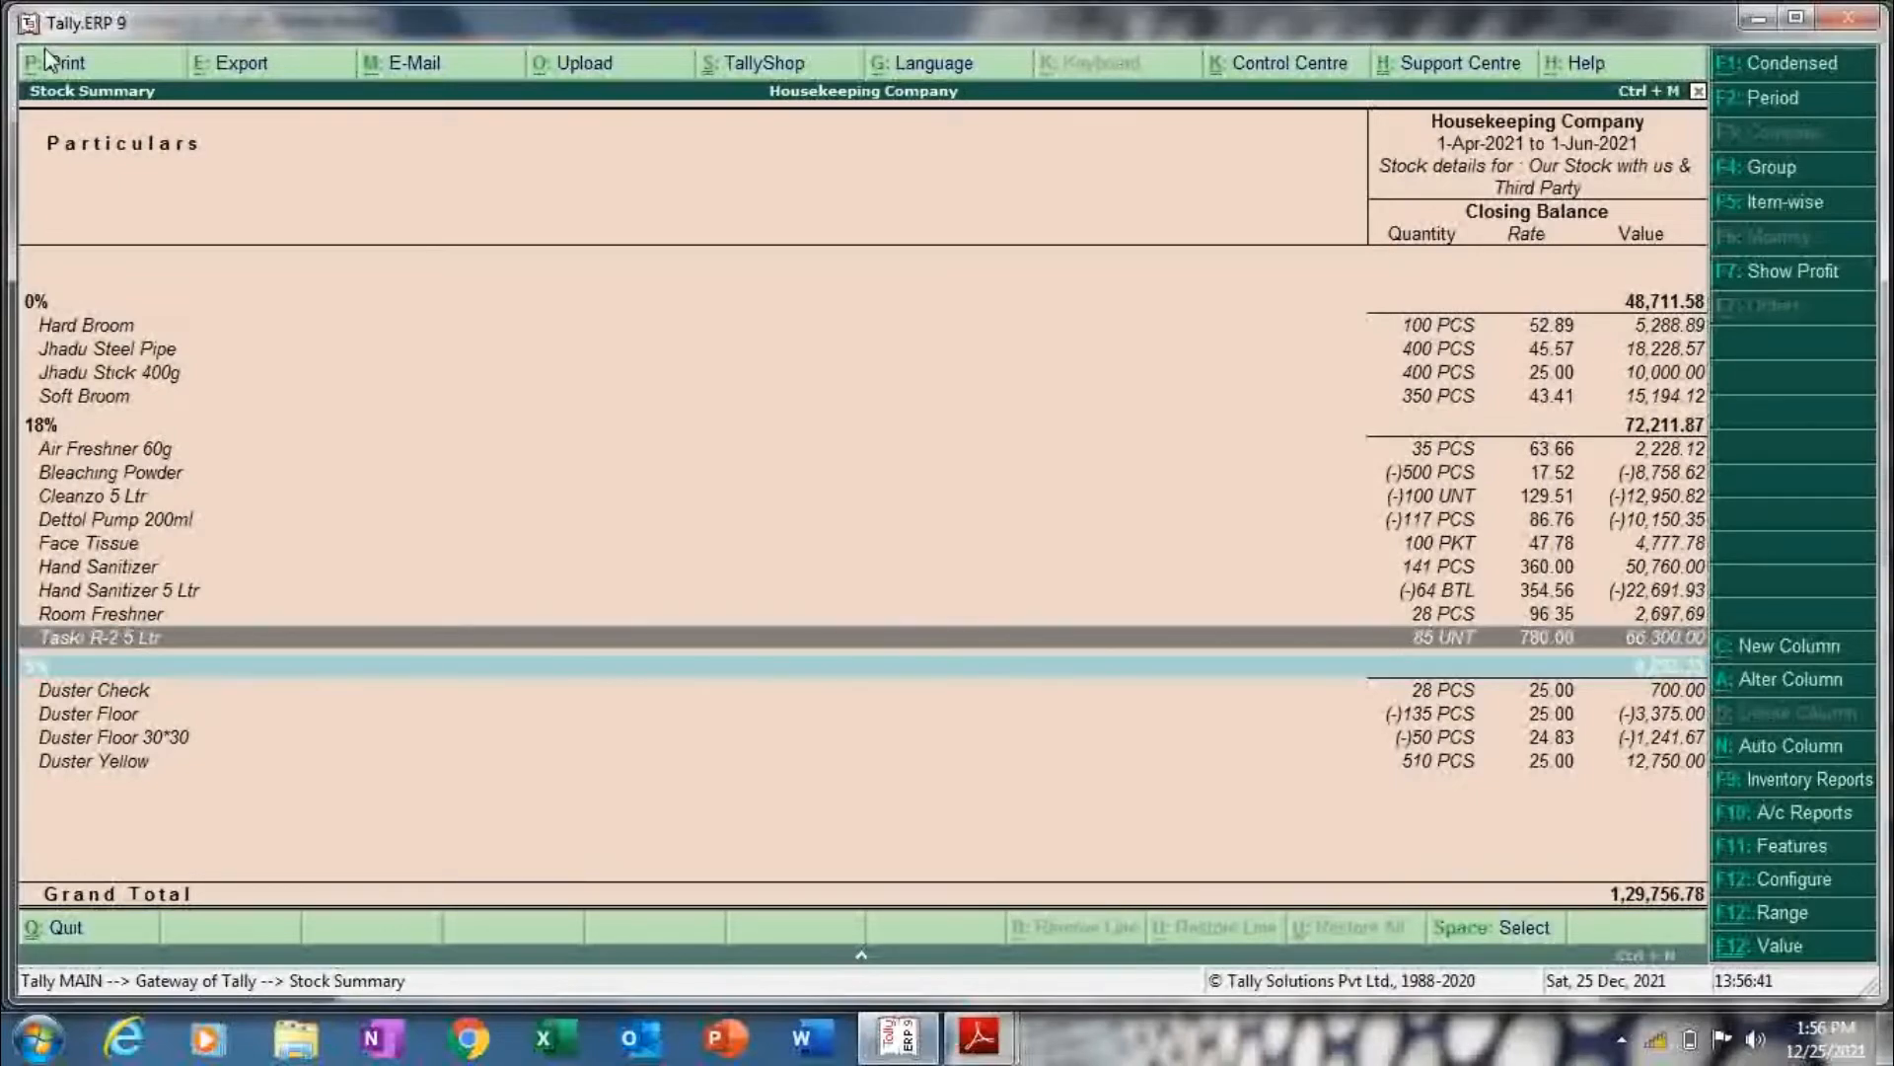
key("Up")
key("Up")
key("Up")
key("Up")
key("Up")
key("Up")
key("Up")
key("Up")
key("Up")
key("Up")
key("Up")
key("Up")
key("Up")
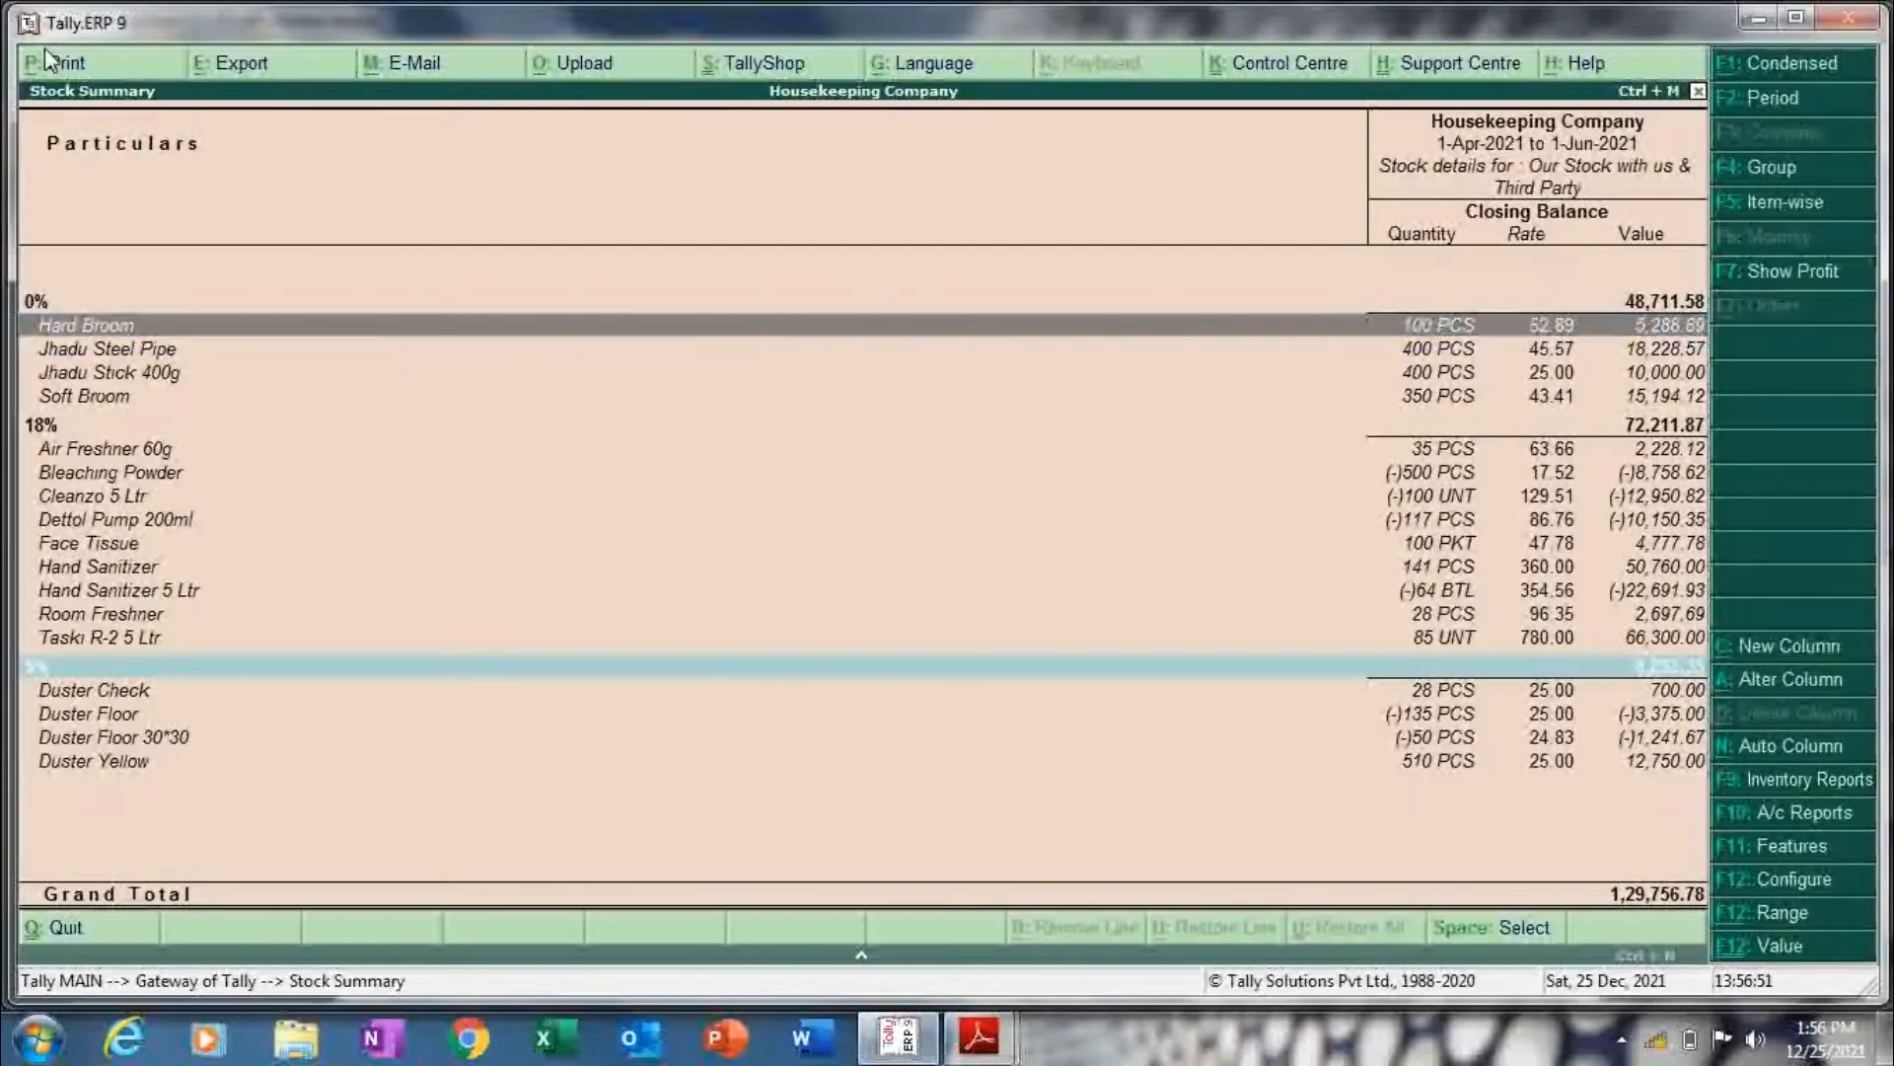
- Review the stock items again from Hard Broom to the 5% group, return to Cleanzo 5 Ltr and clear its row selection
key("Down")
key("Down")
key("Down")
key("Down")
key("Down")
key("Down")
key("Down")
key("Down")
key("Down")
key("Down")
key("Down")
key("Down")
key("Down")
key("Down")
key("Up")
key("Up")
key("Up")
key("Up")
key("Up")
key("Up")
key("Up")
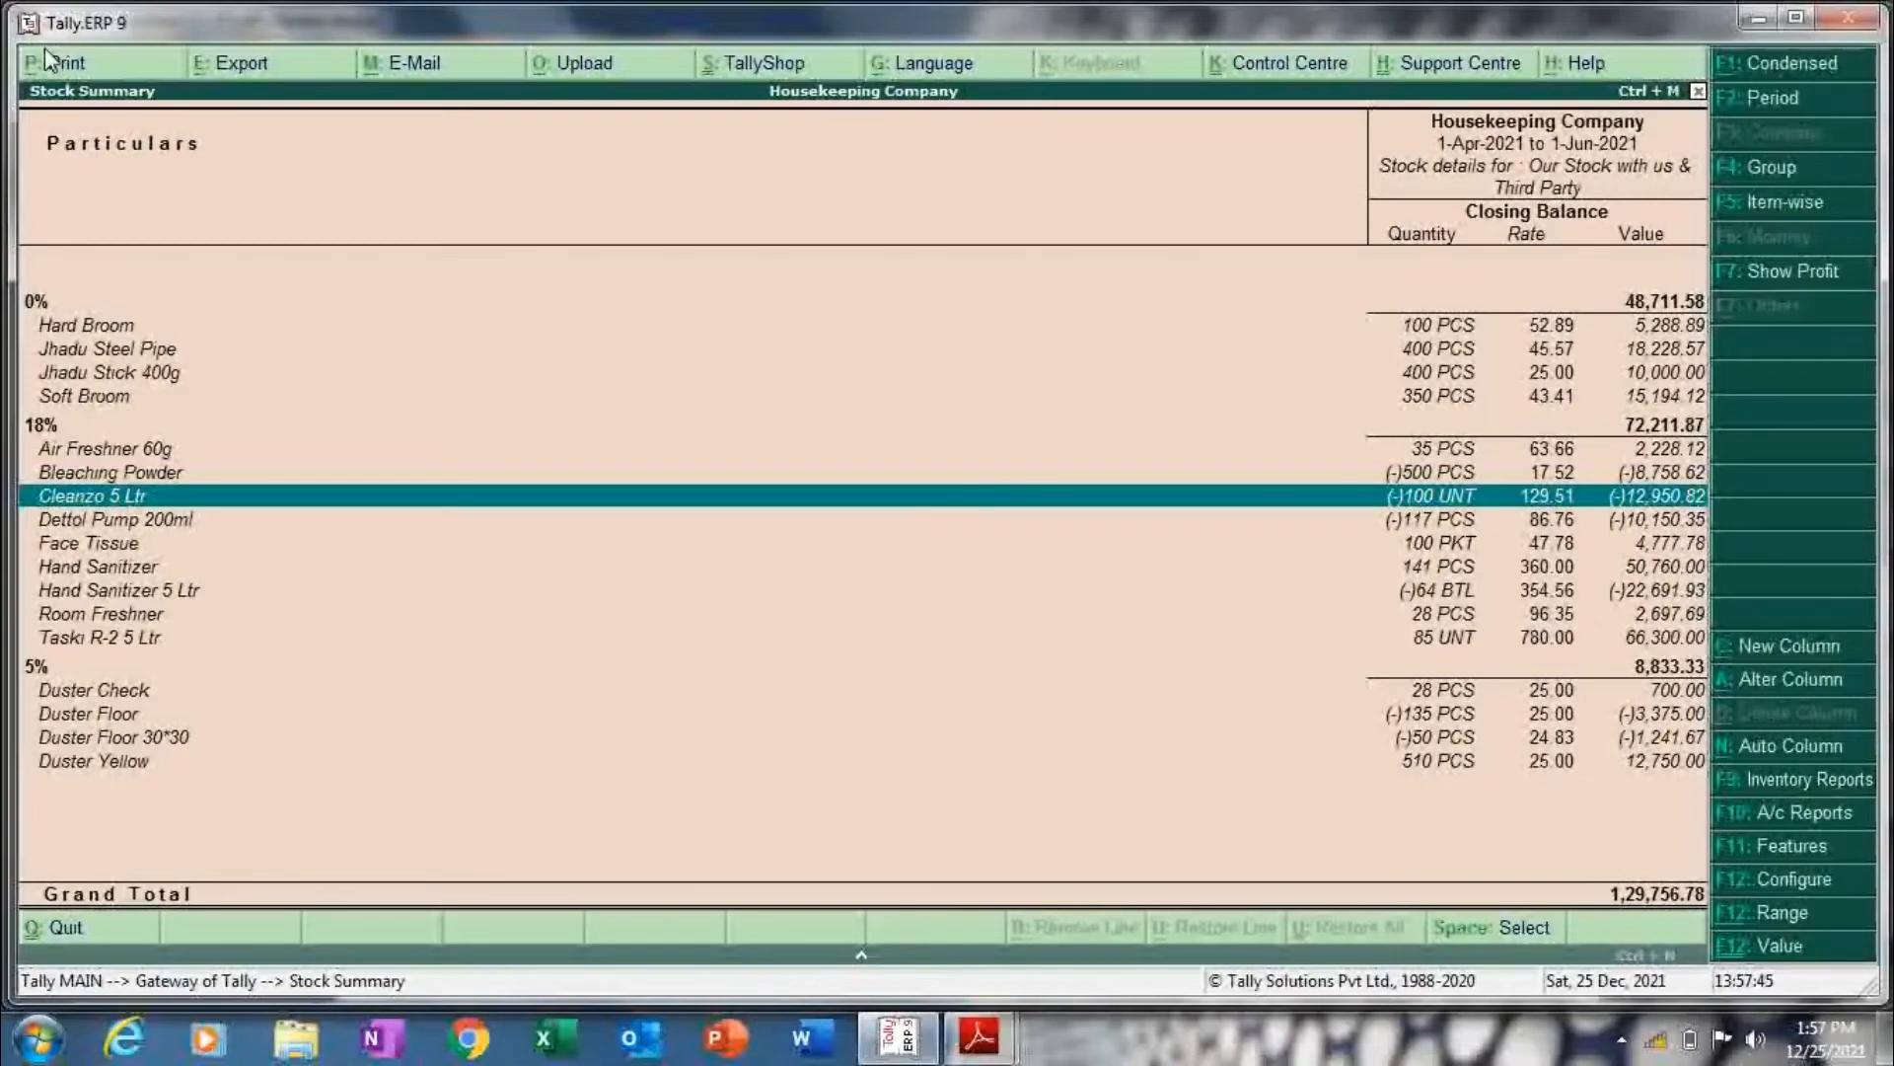
key("space")
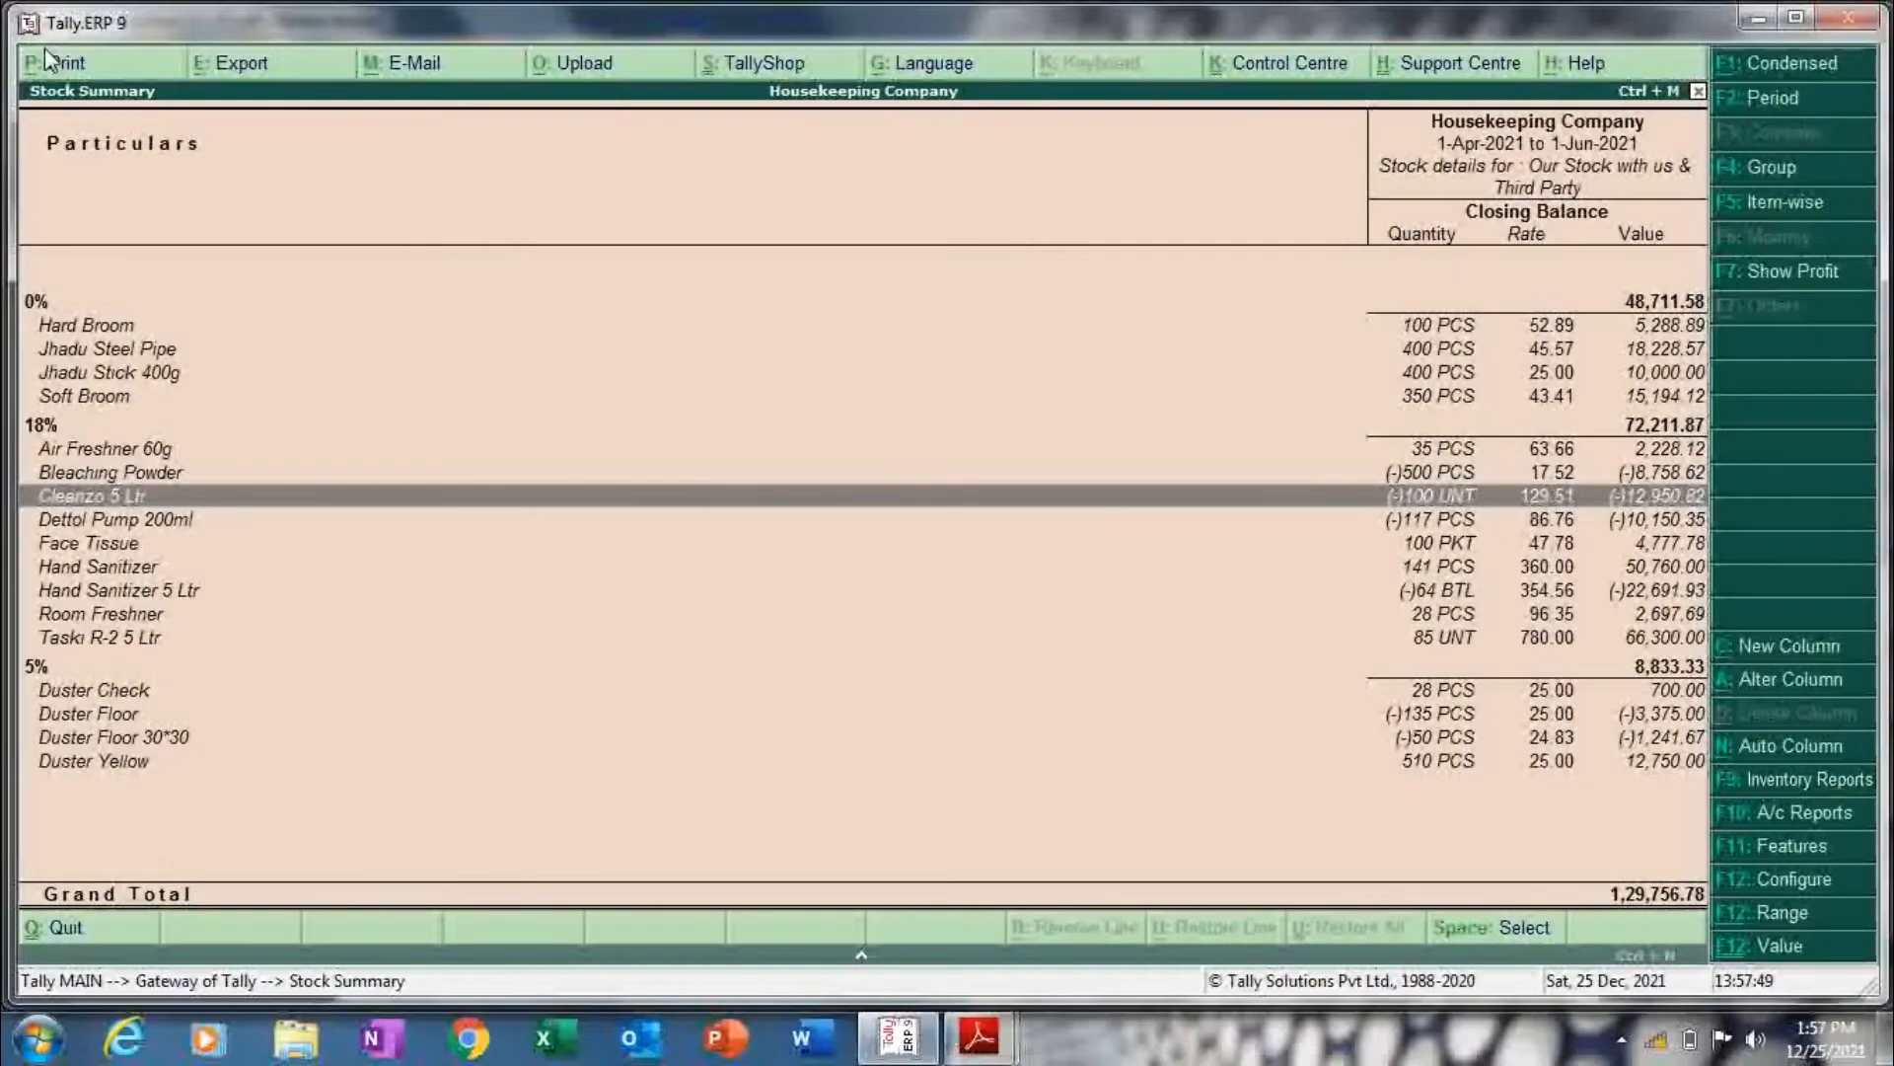
- Start exporting the Stock Summary, keeping Default (All Languages) and the PDF (Portable Document Format) format
key("alt+e")
key("n")
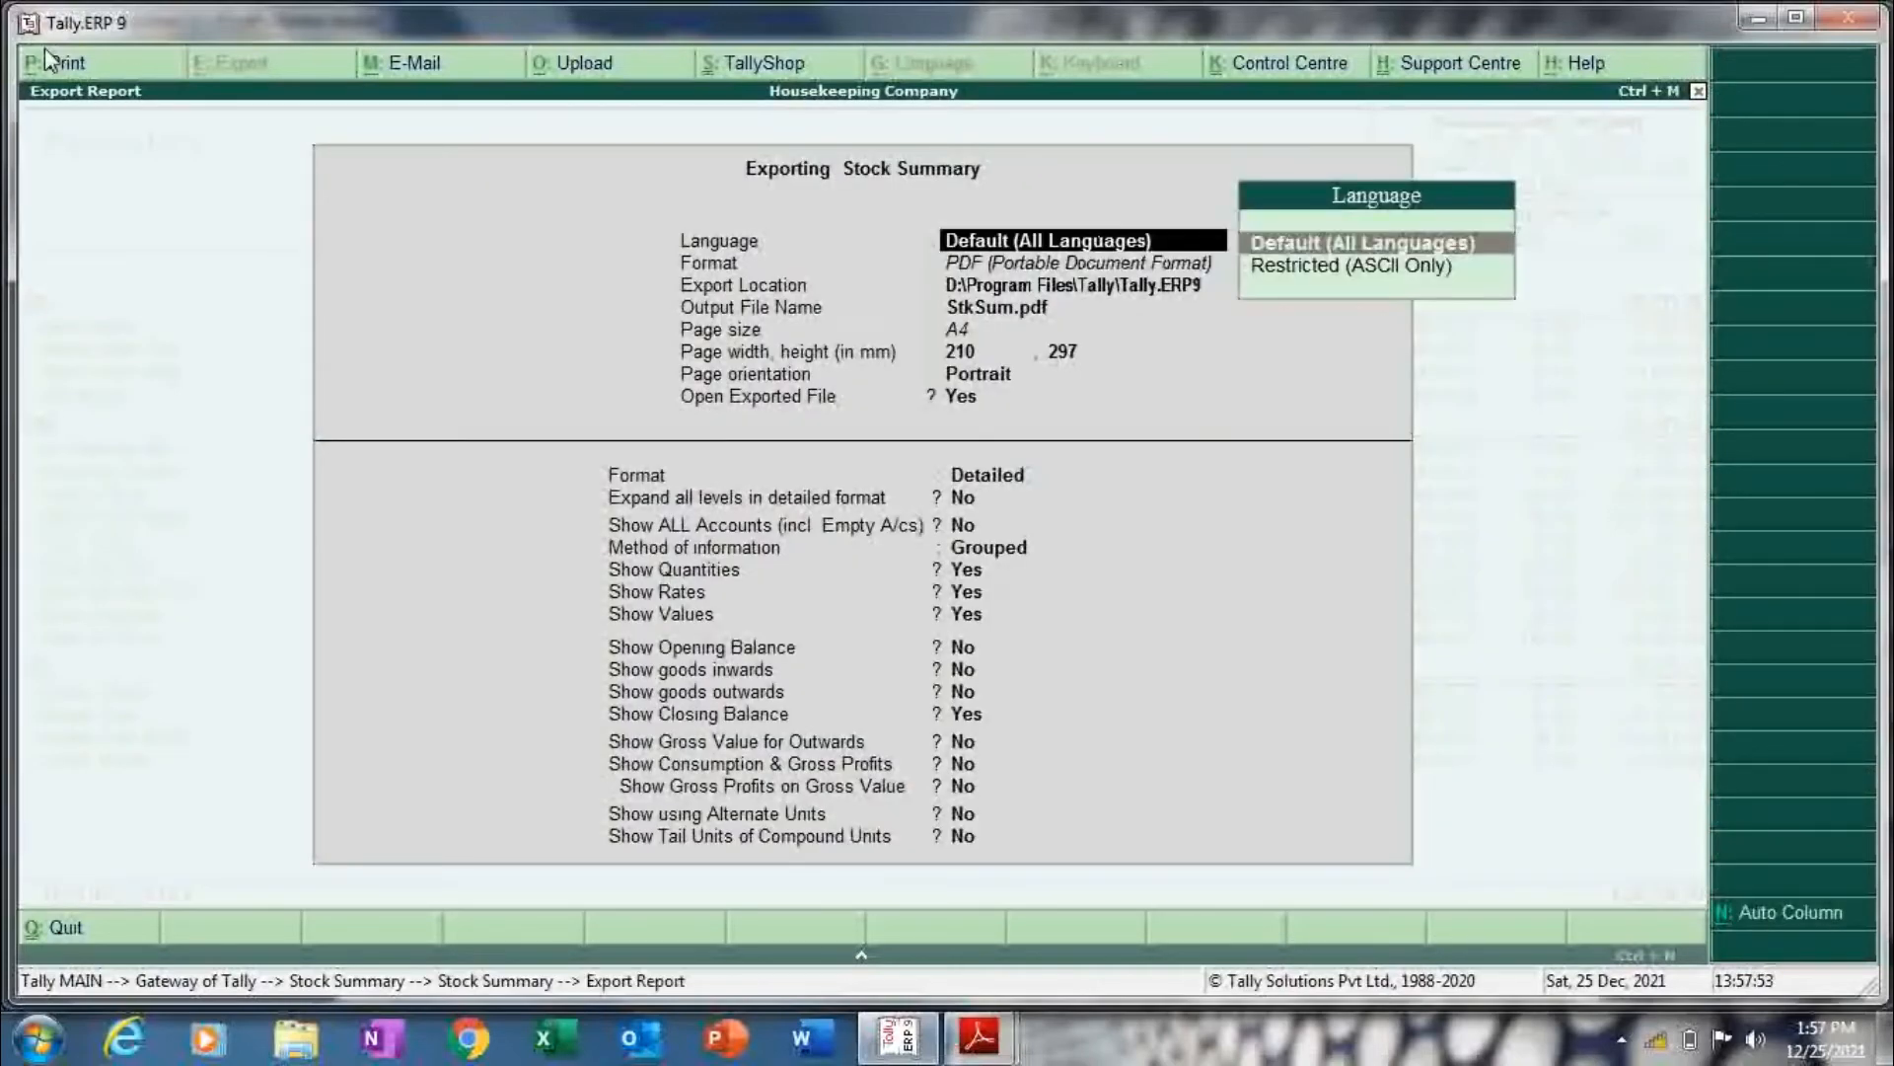
key("Return")
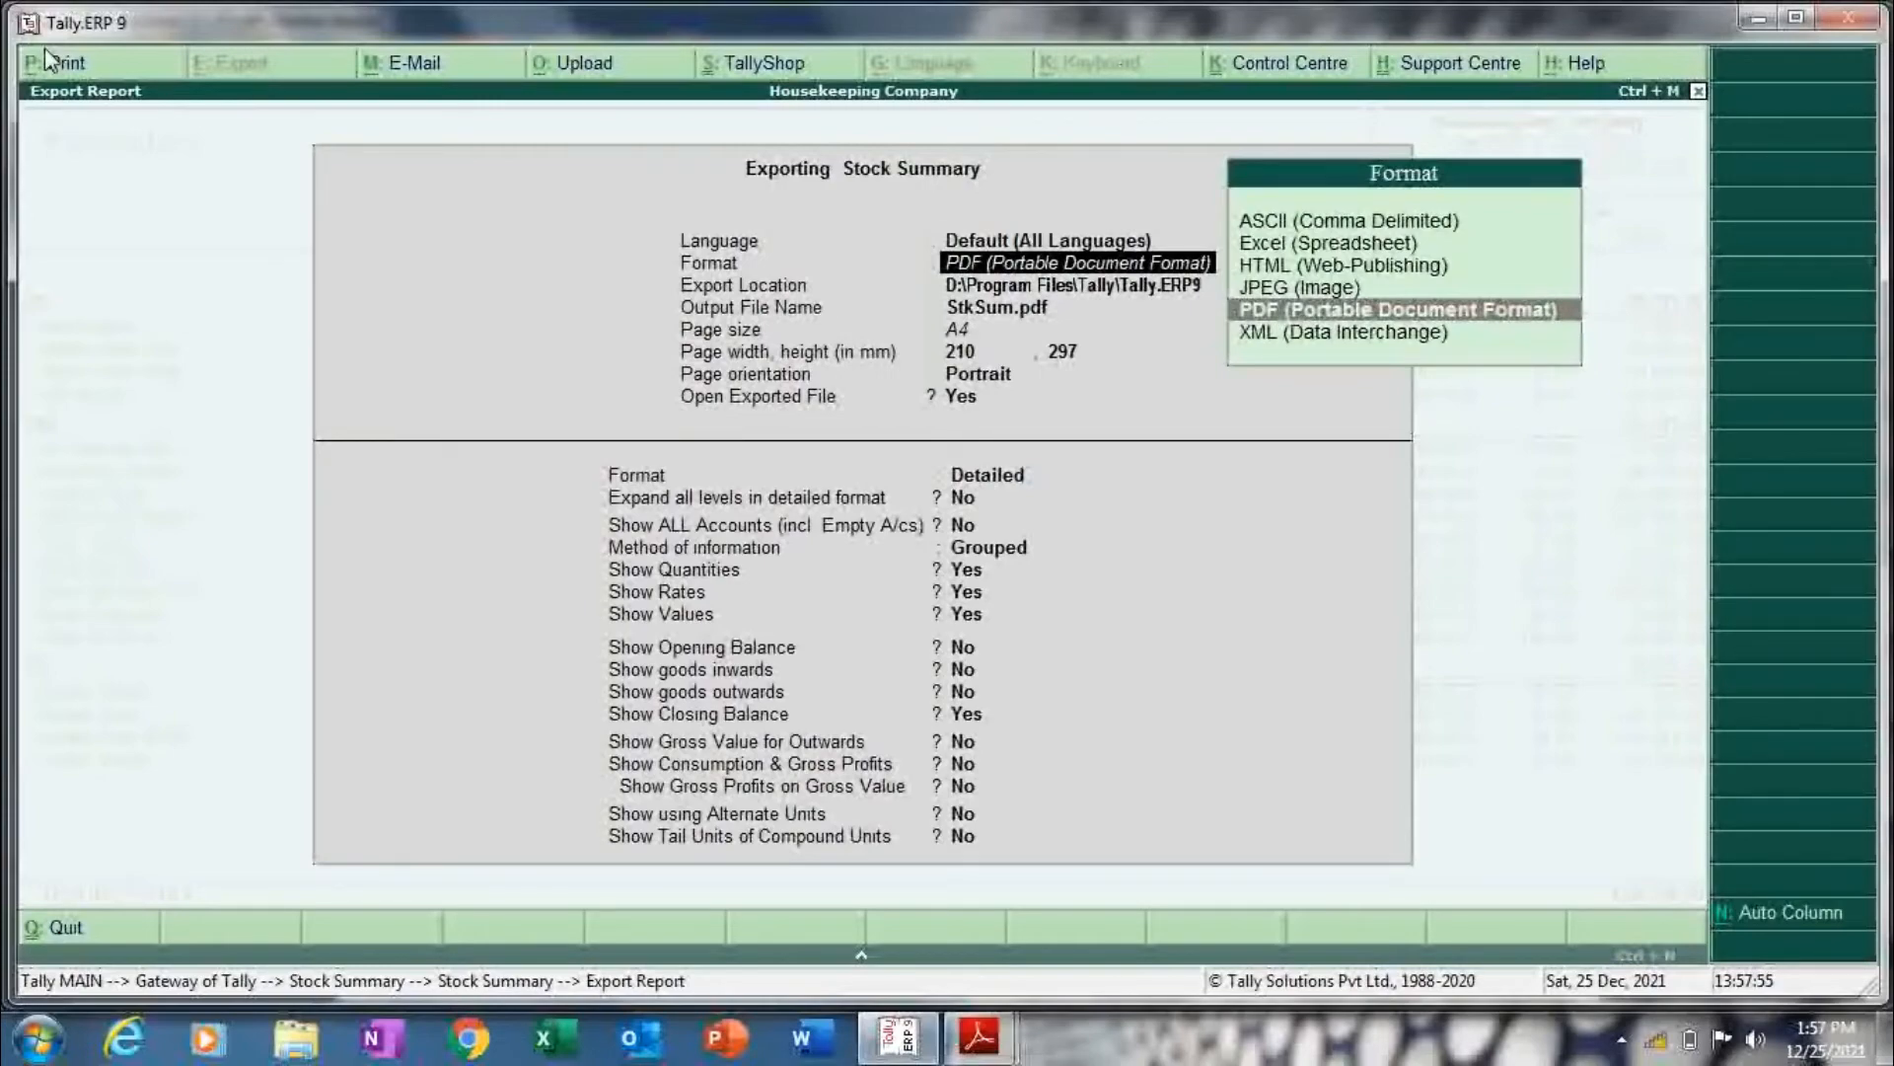
key("Return")
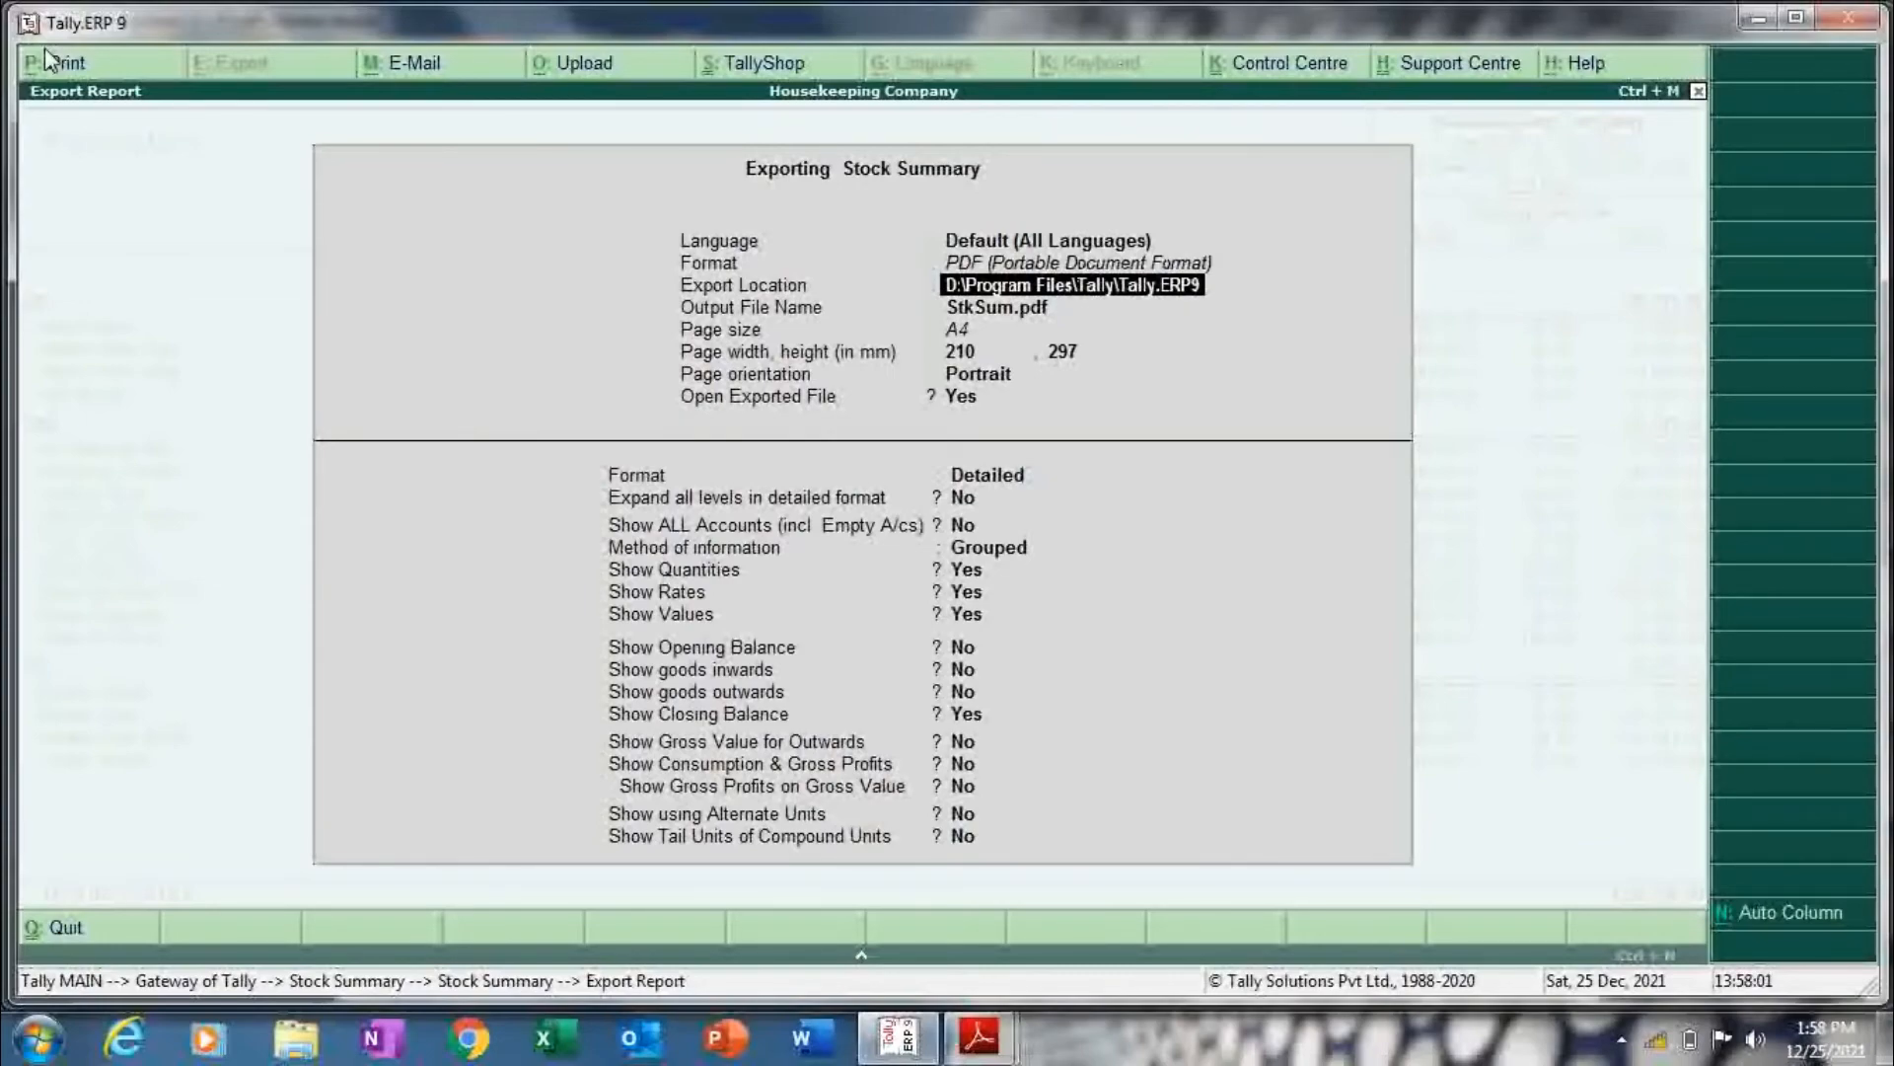
- Keep the default export location, name the output file "april to june stock 21-22" and accept the Stock Summary export settings
key("Return")
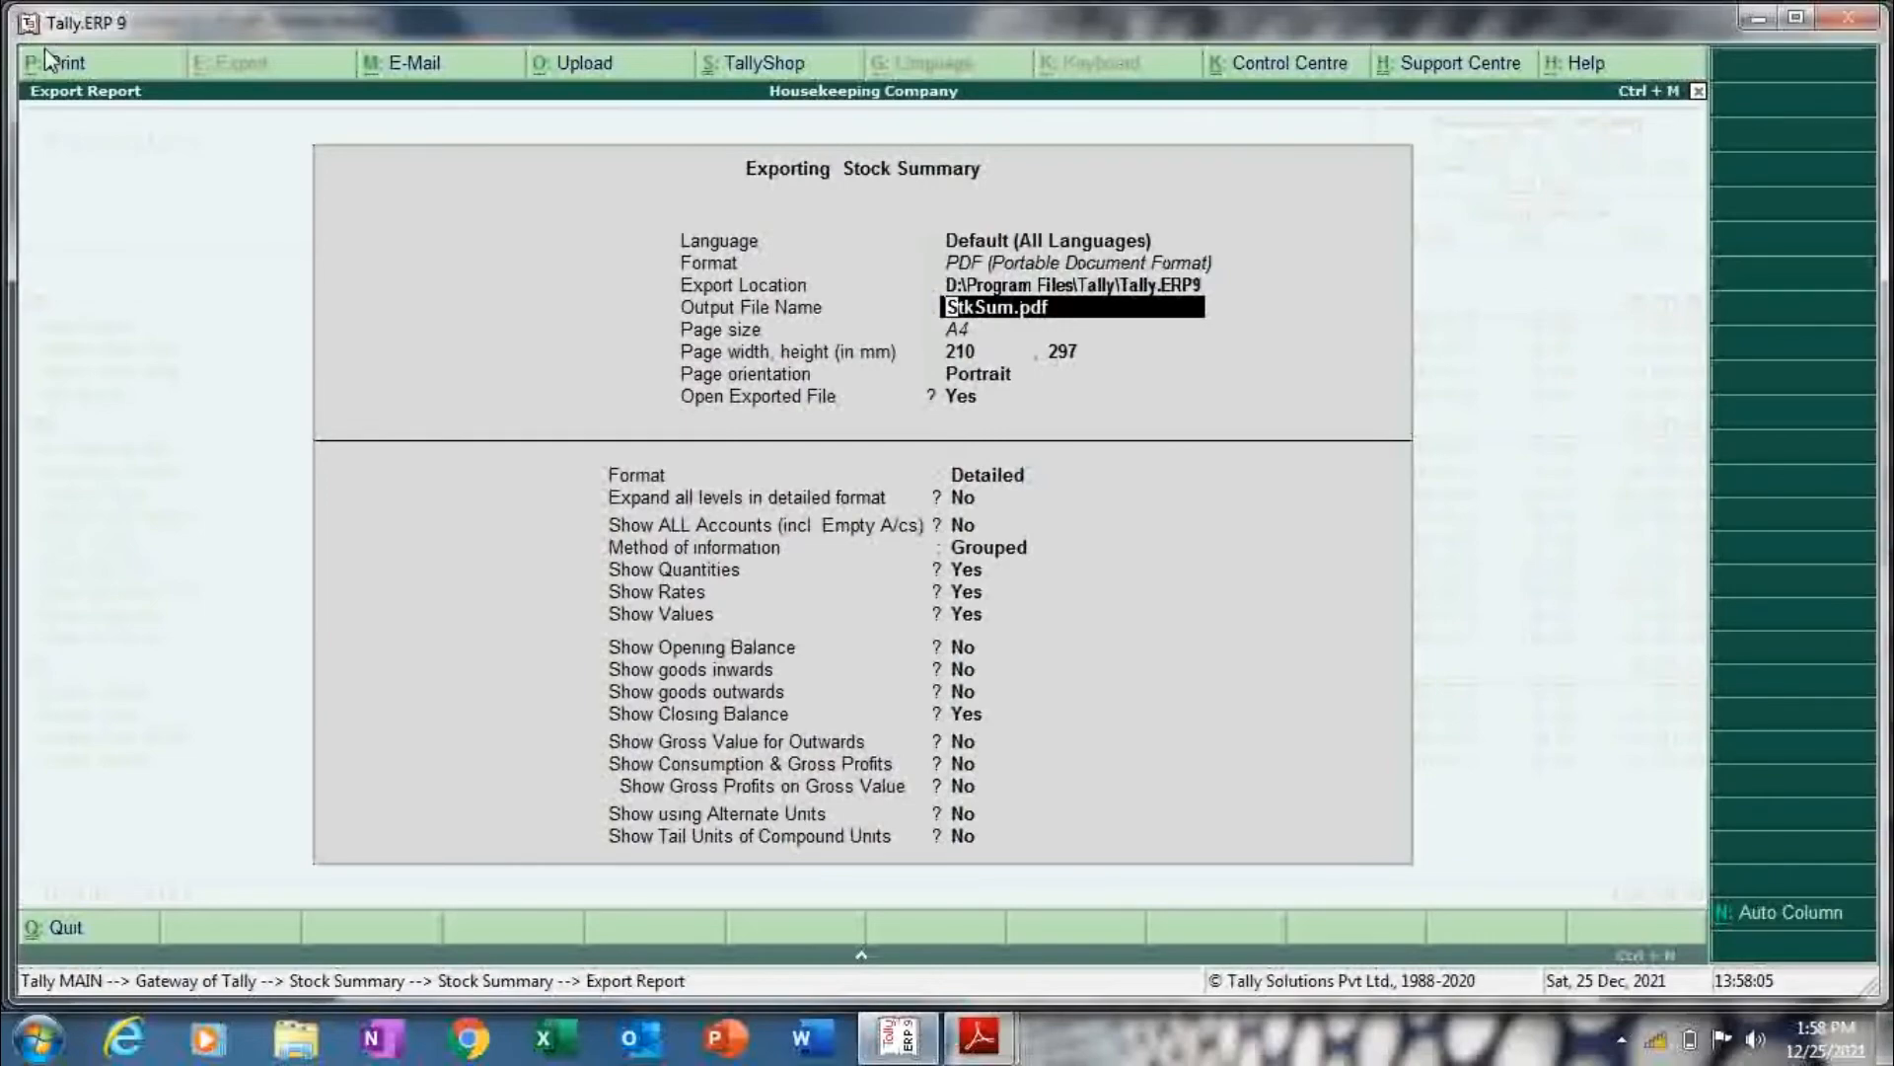
type("april to june stock 2")
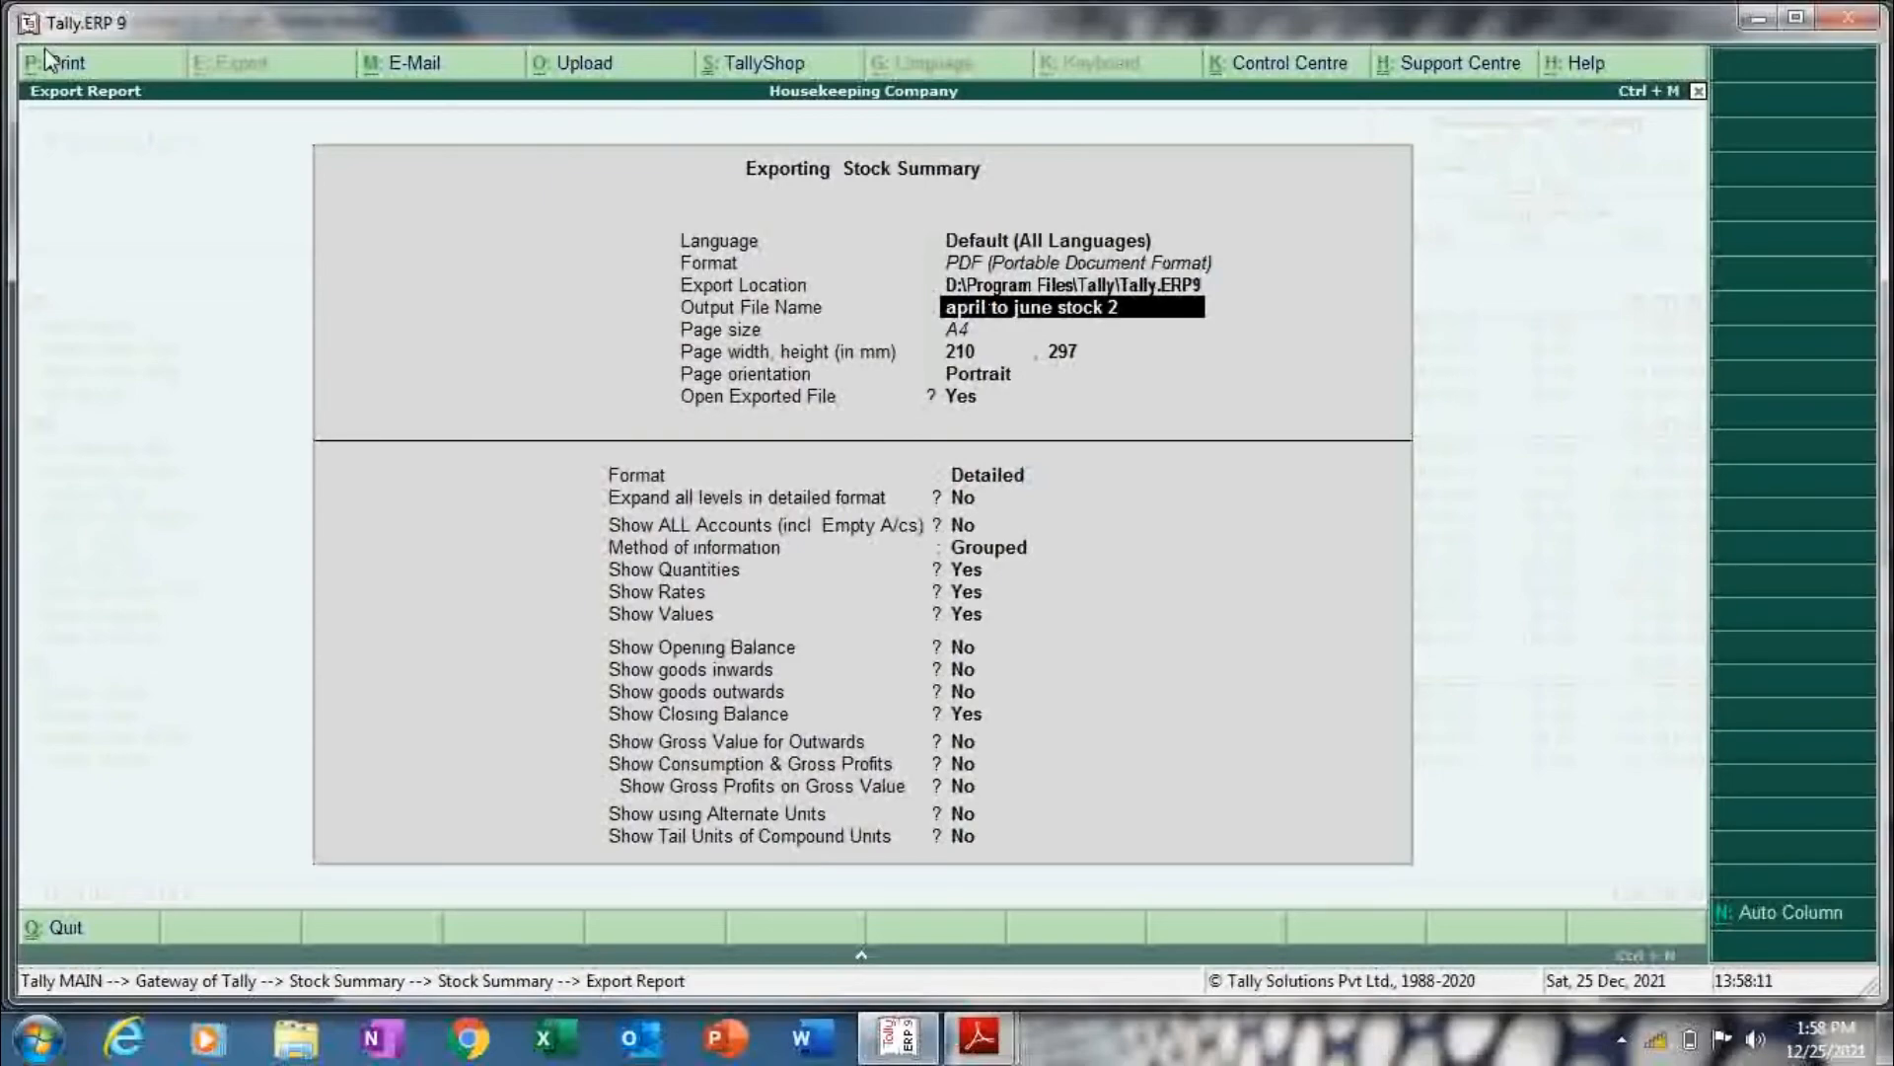
type("1-22")
key("ctrl+a")
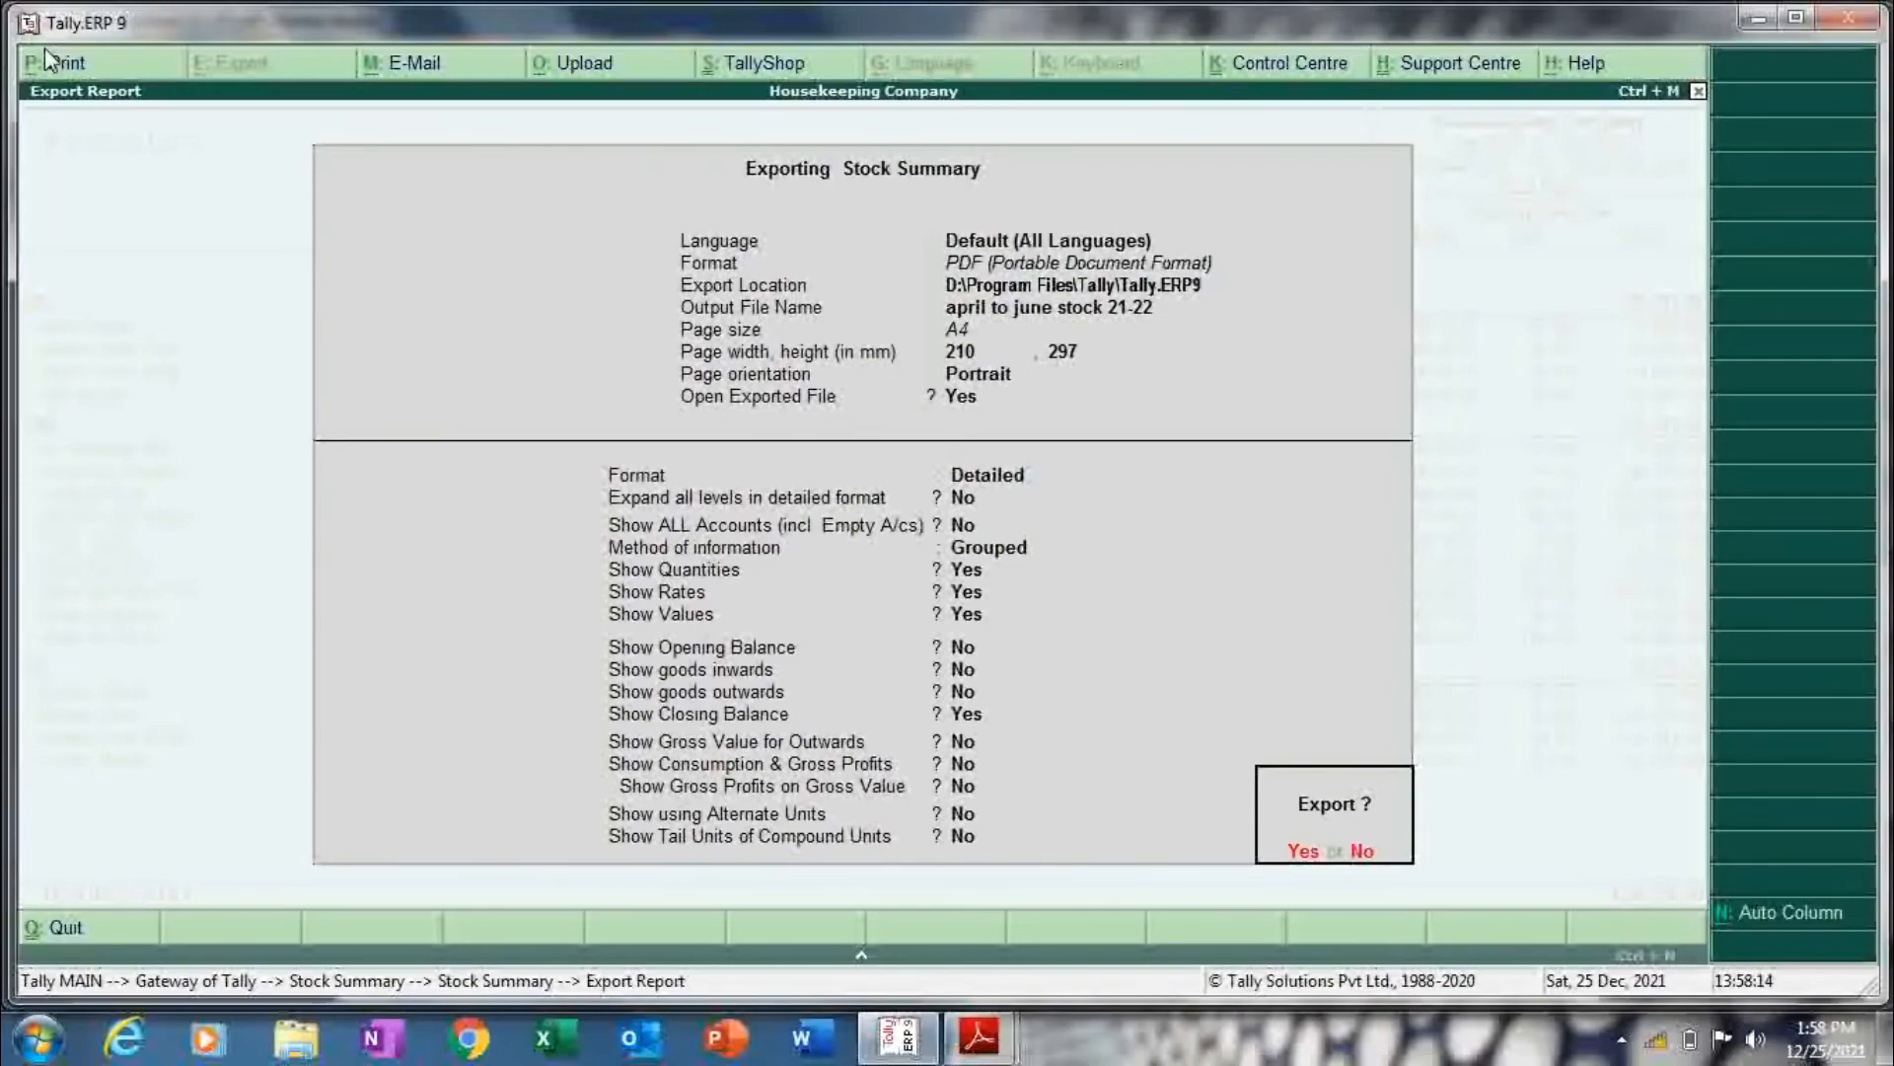
- Switch to Adobe Reader and look through the exported Stock Summary PDF
key("alt+Tab")
key("alt+Tab")
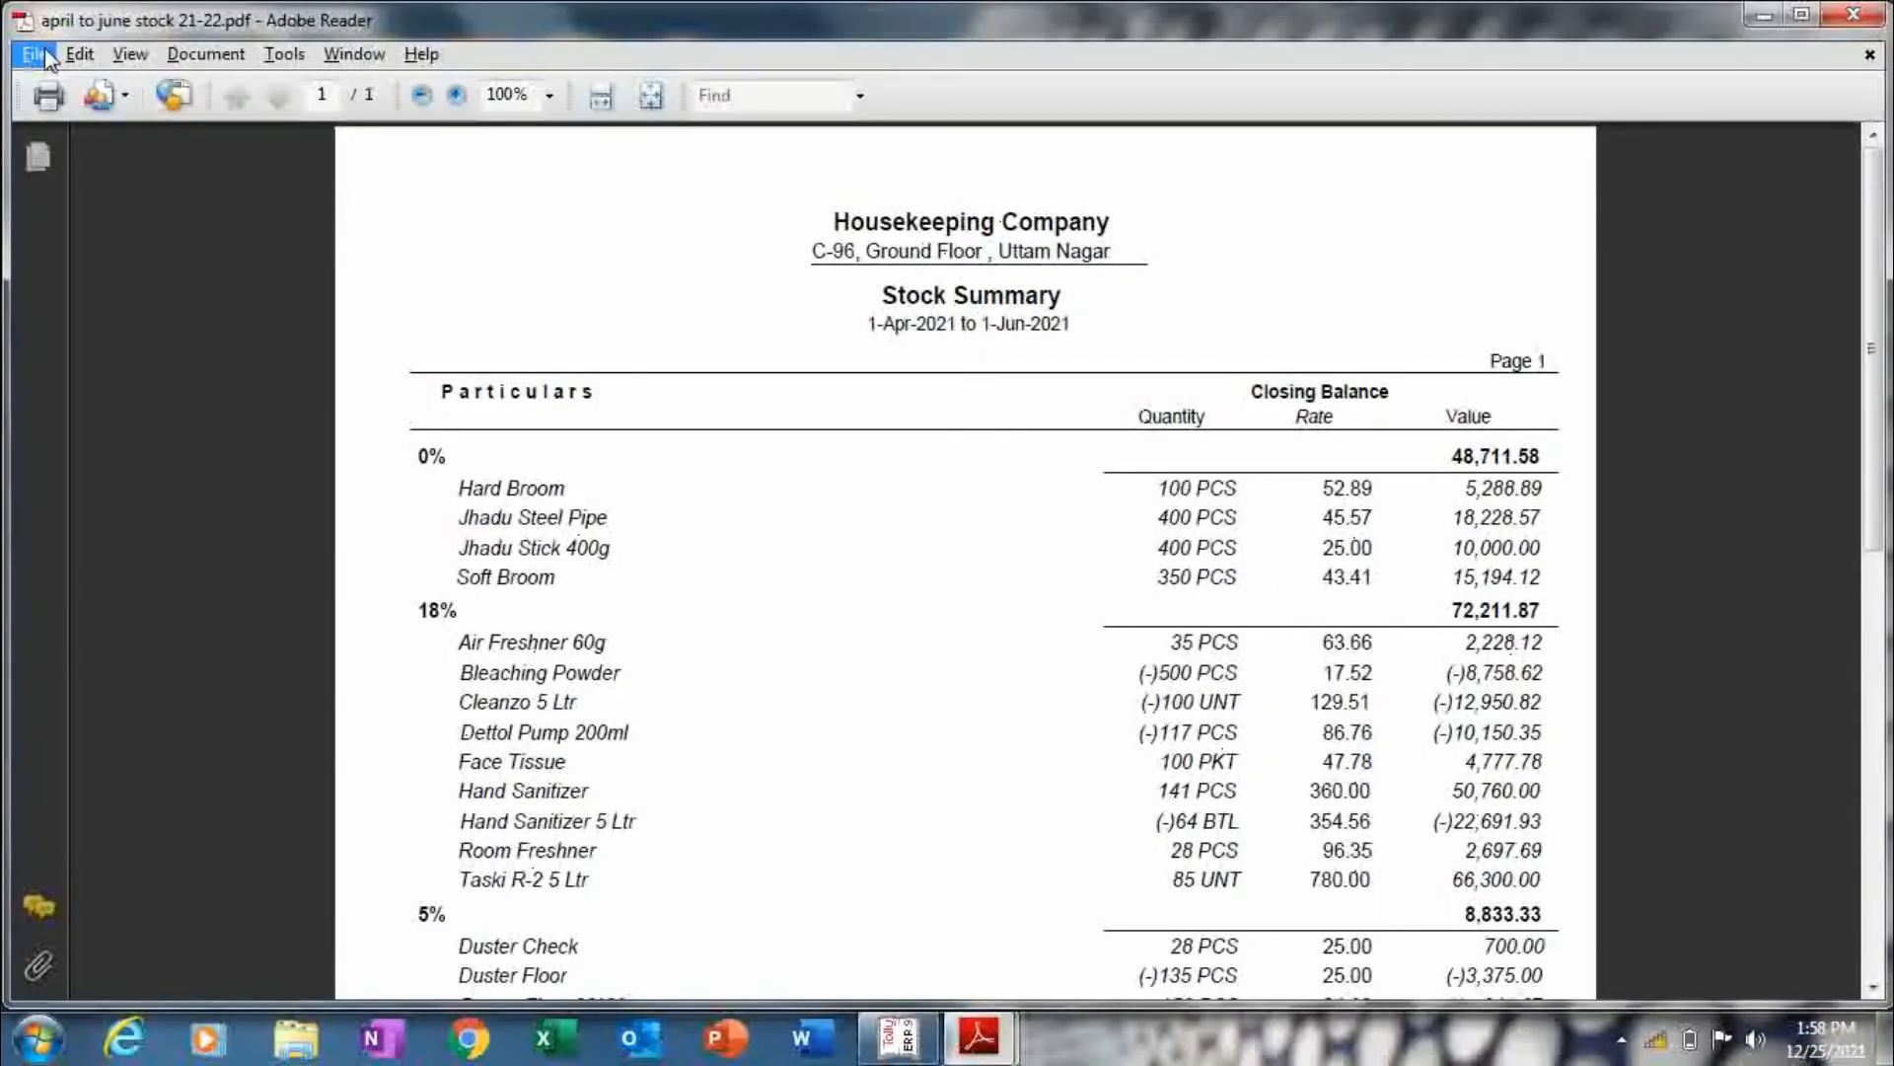
scroll(45, 59, "down", 3)
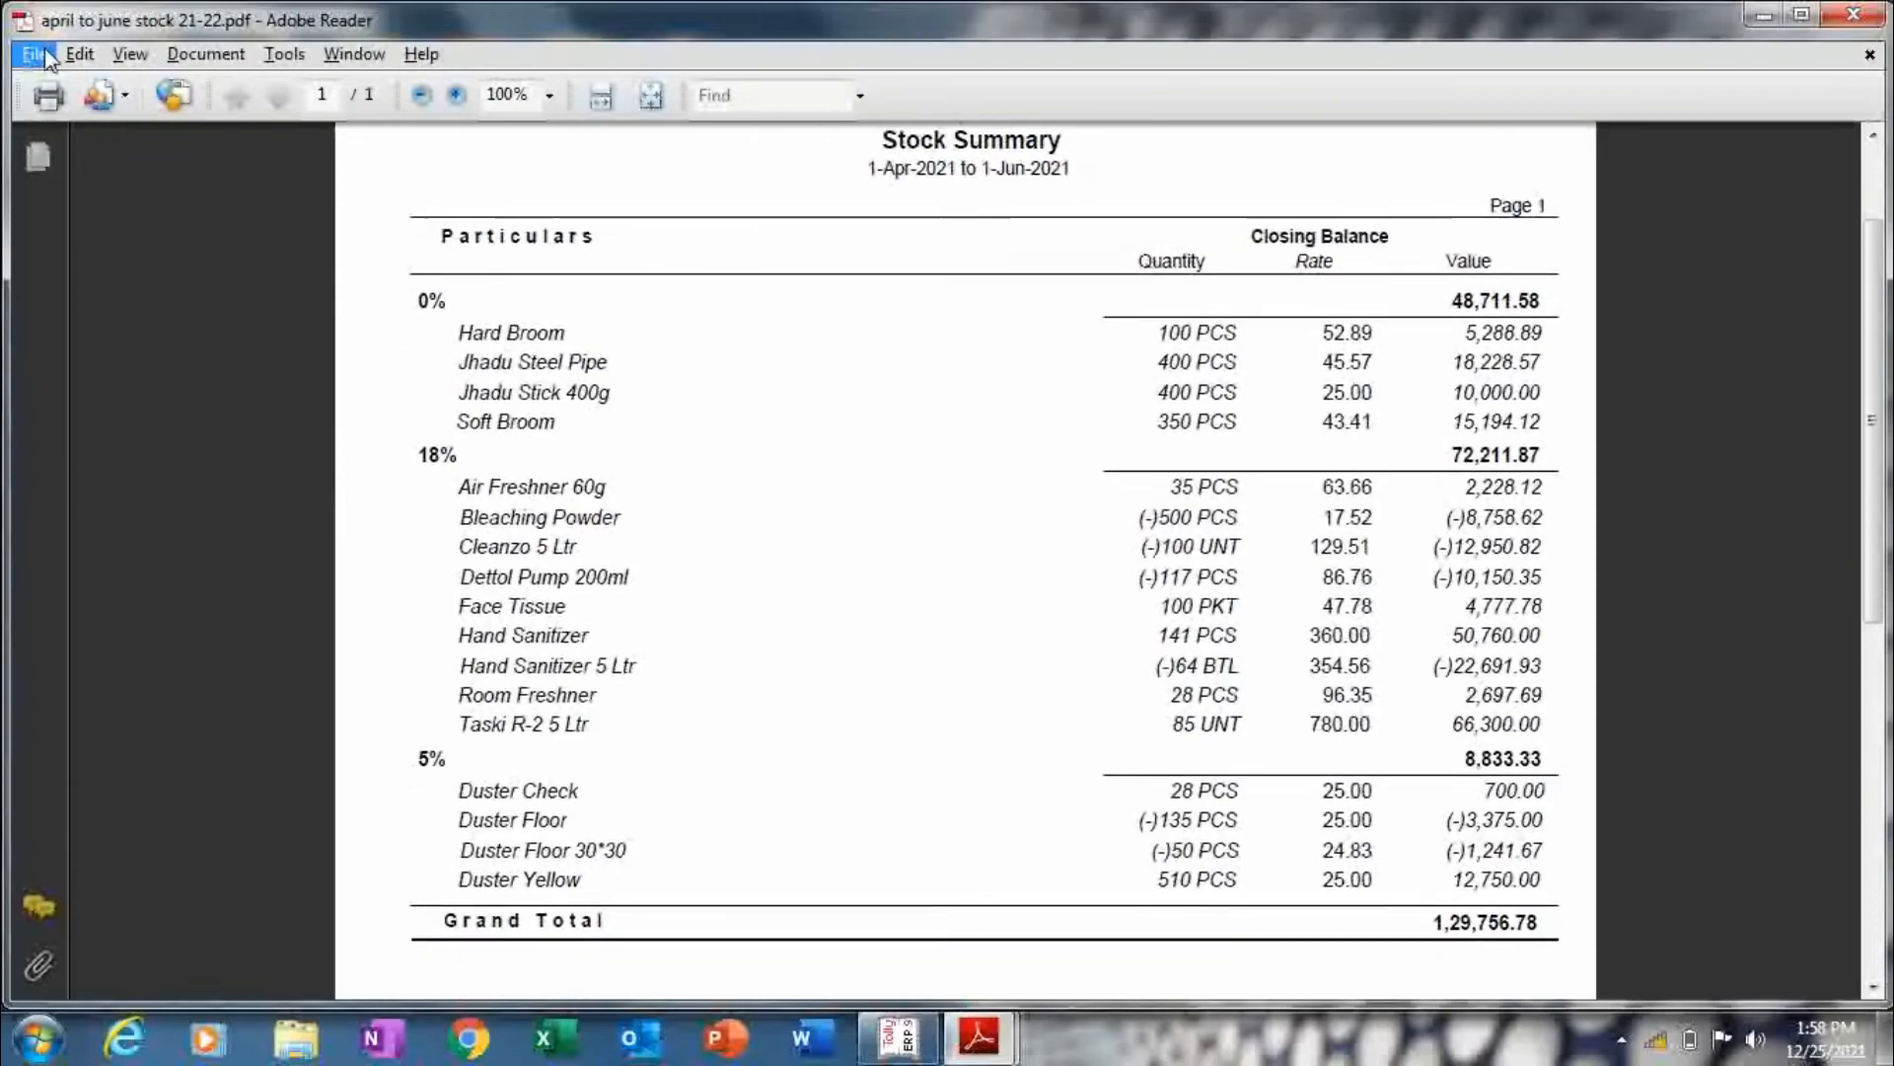
scroll(44, 59, "up", 3)
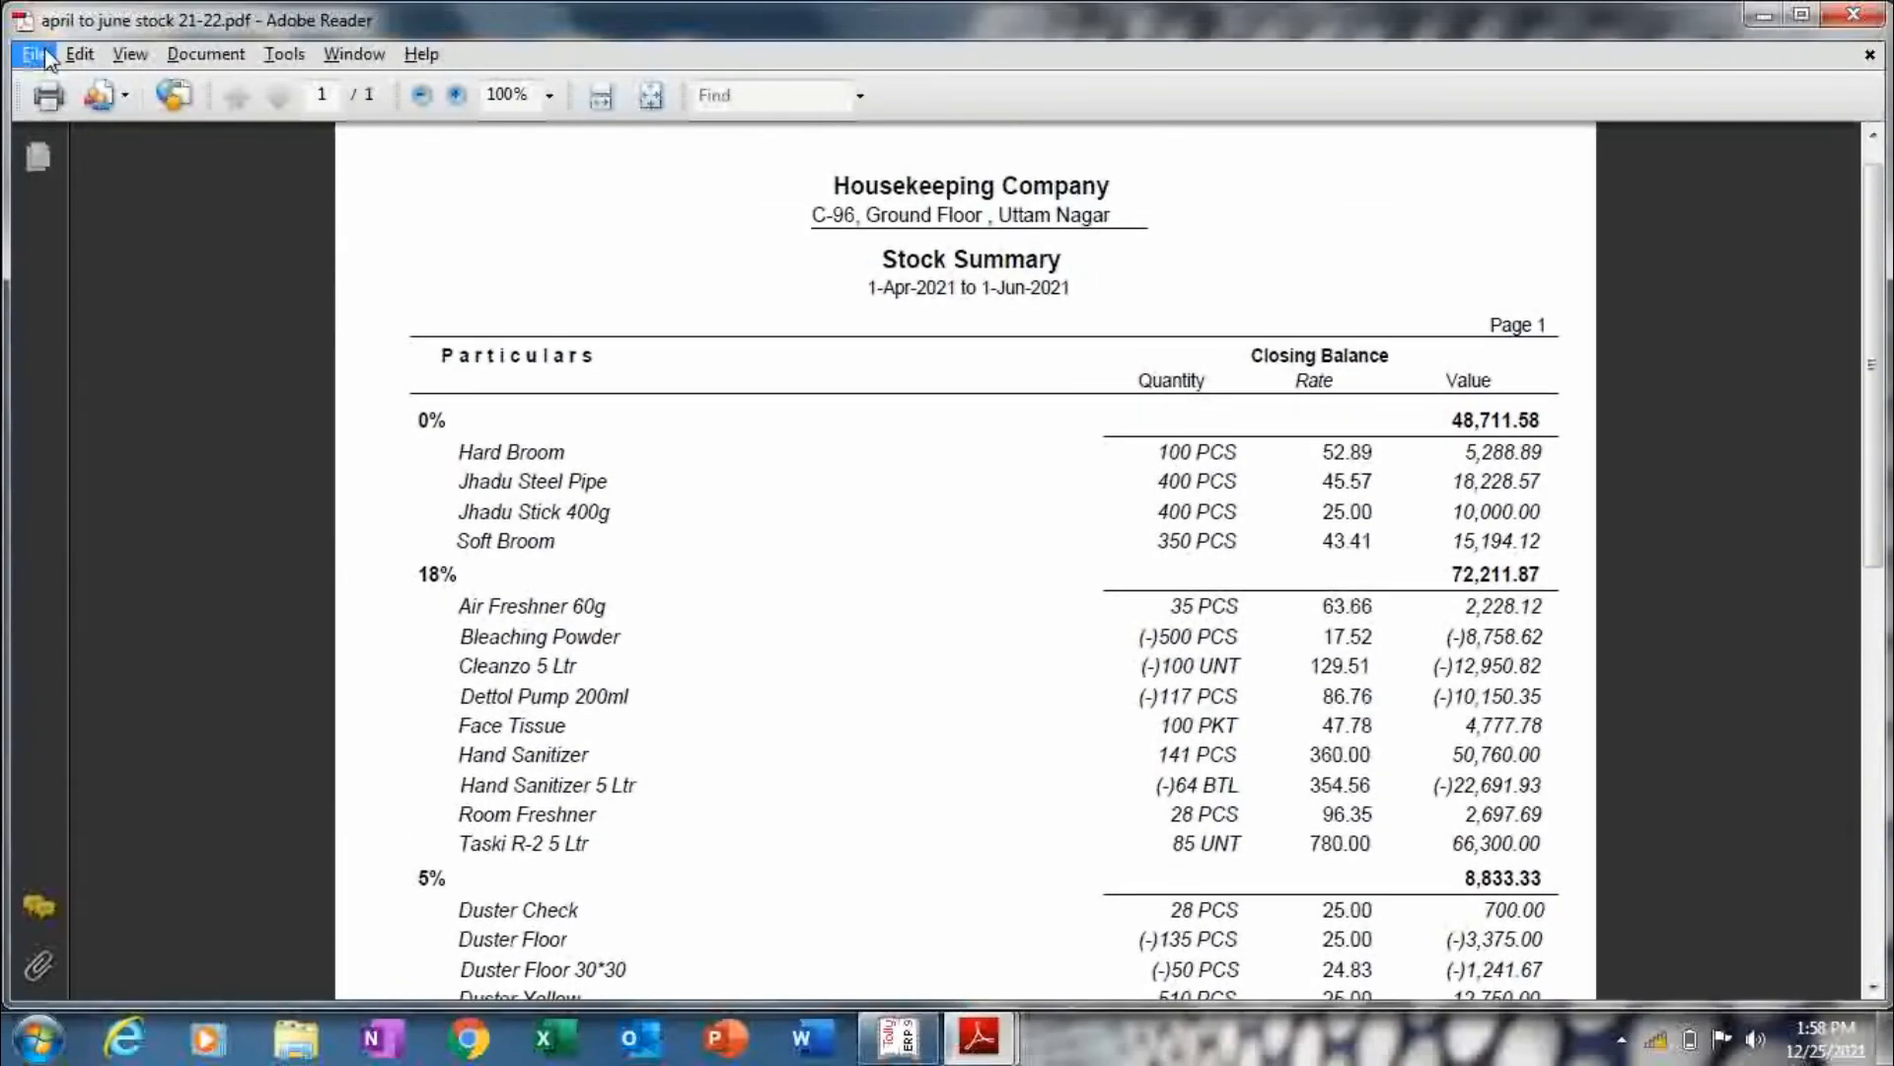